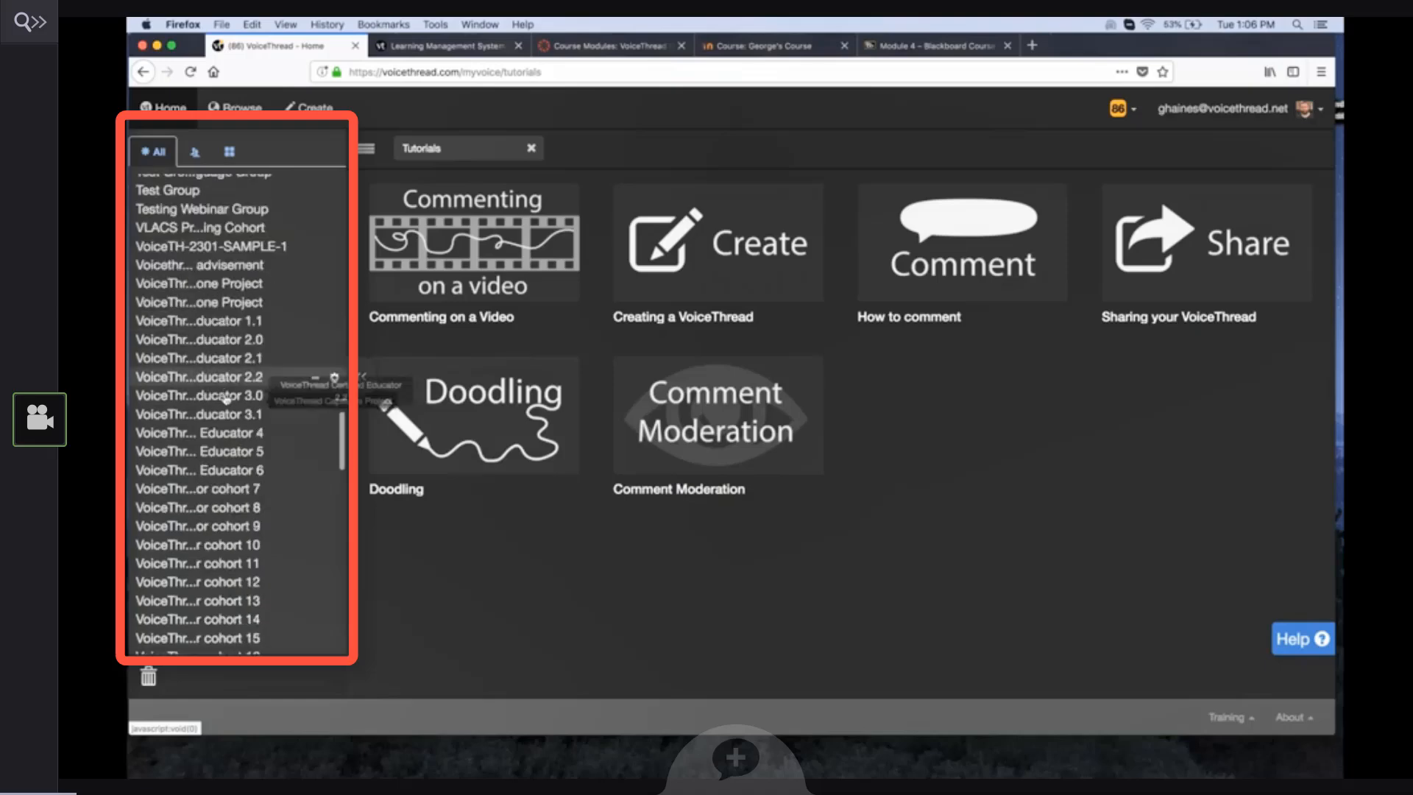
# Look through the groups and ThreadBoxes listed in the VoiceThread home sidebar.
pyautogui.scroll(-3, 226, 336)
pyautogui.scroll(-6, 226, 336)
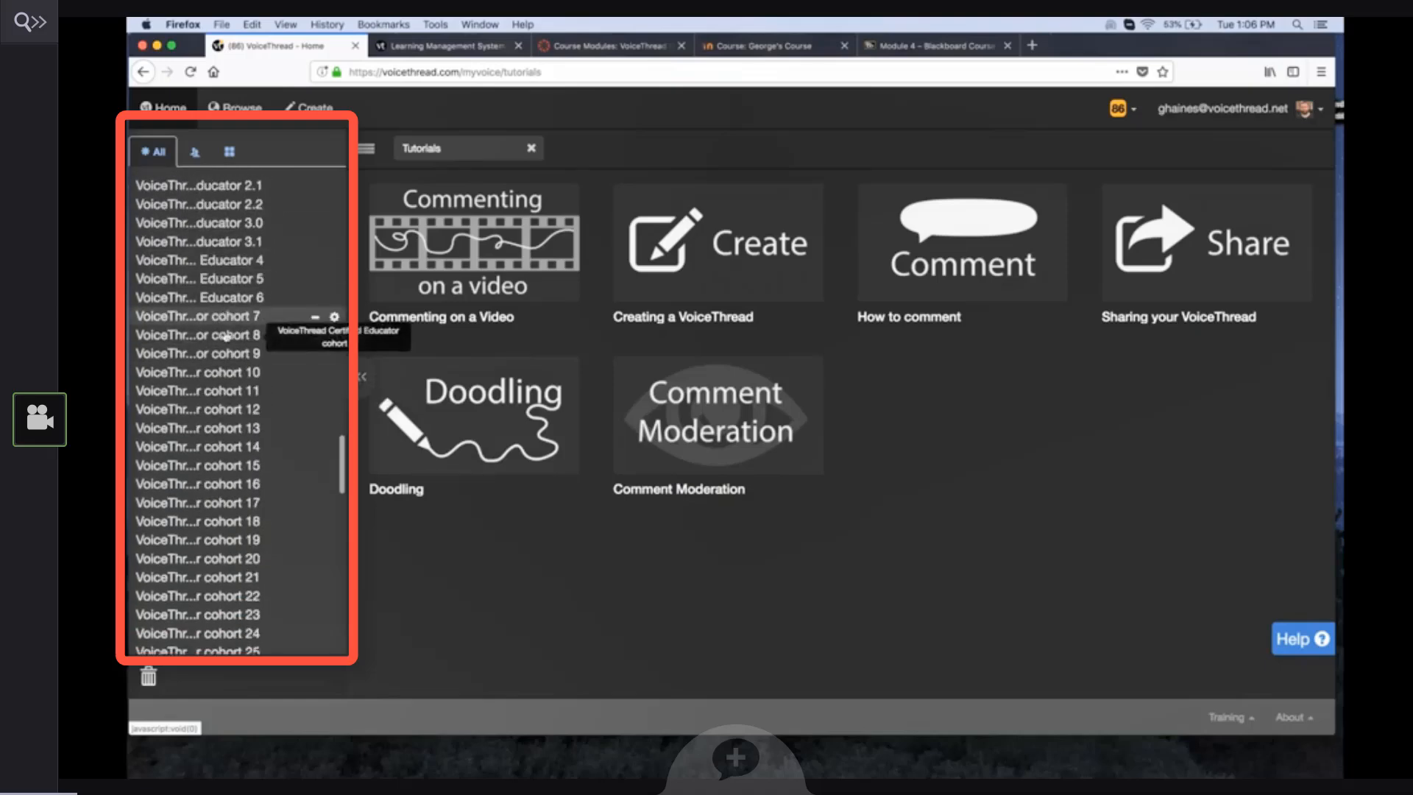
pyautogui.scroll(-1, 226, 336)
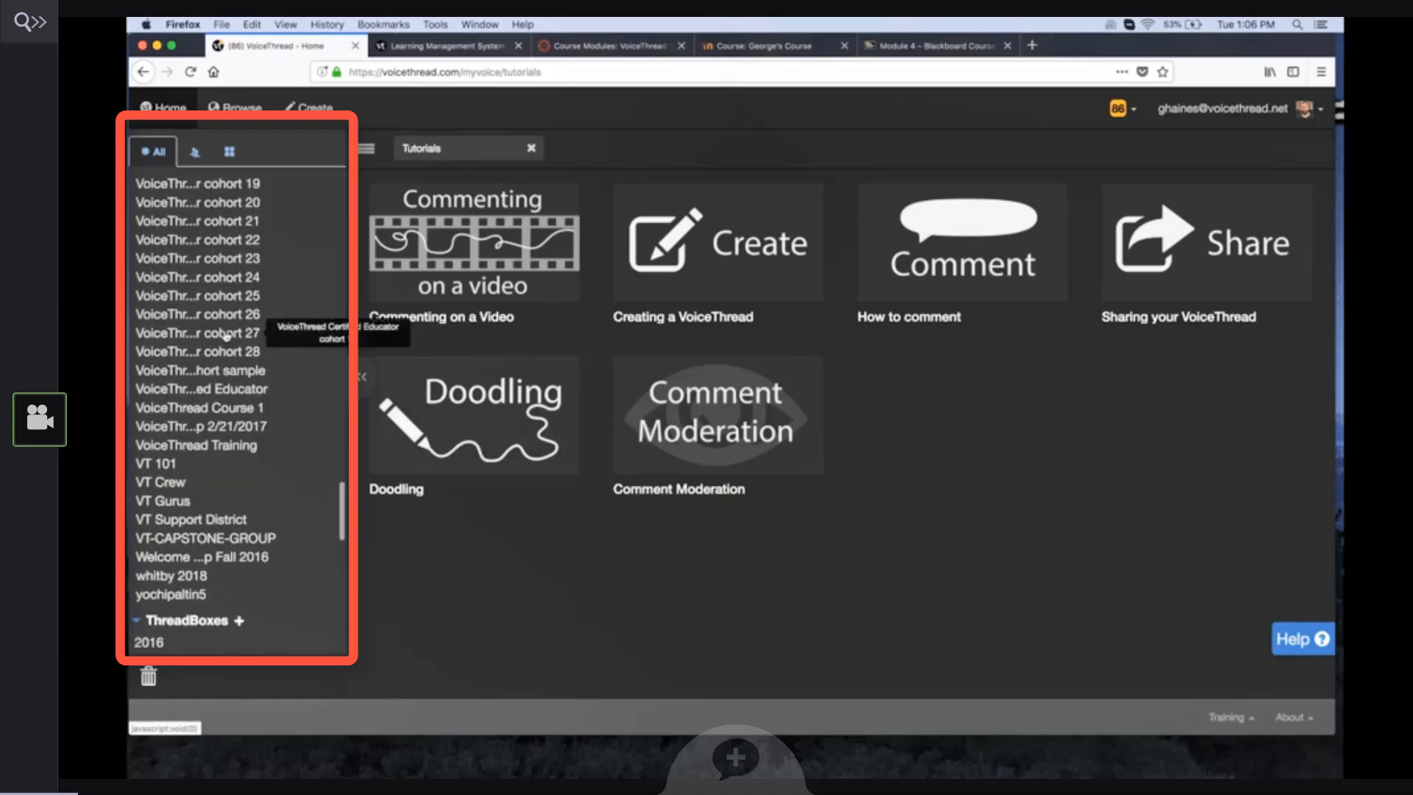
pyautogui.scroll(10, 226, 336)
pyautogui.scroll(2, 226, 336)
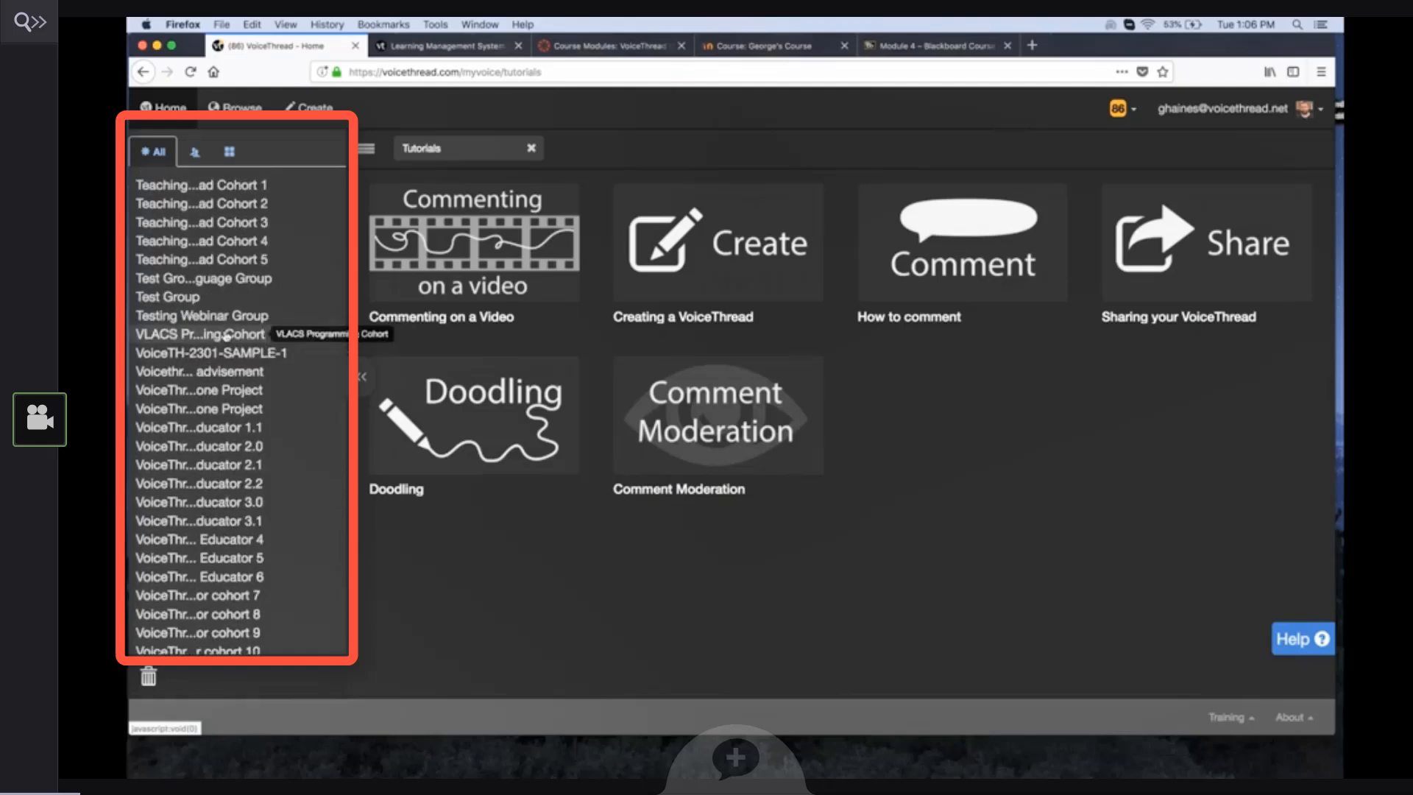
pyautogui.scroll(-2, 226, 337)
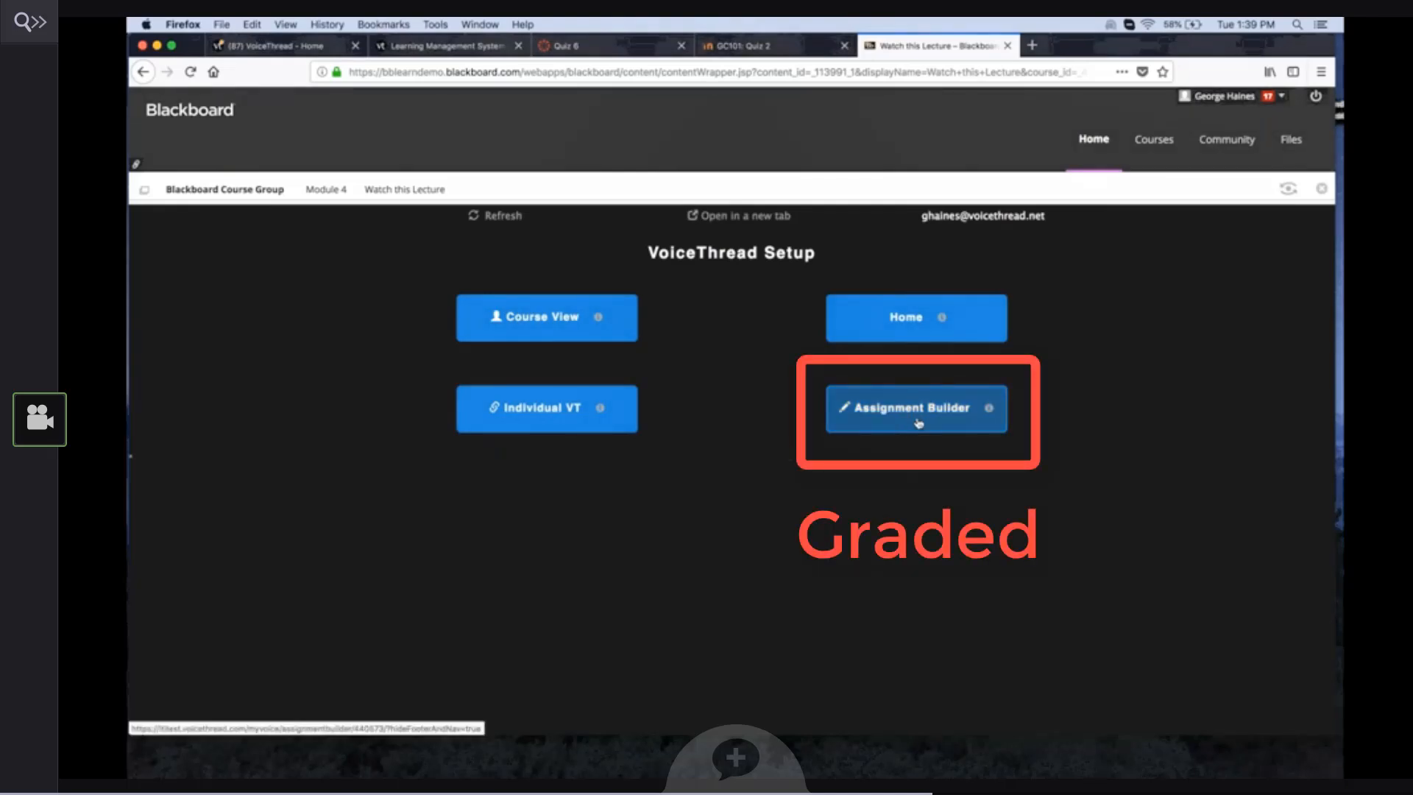
pyautogui.click(908, 420)
pyautogui.click(918, 422)
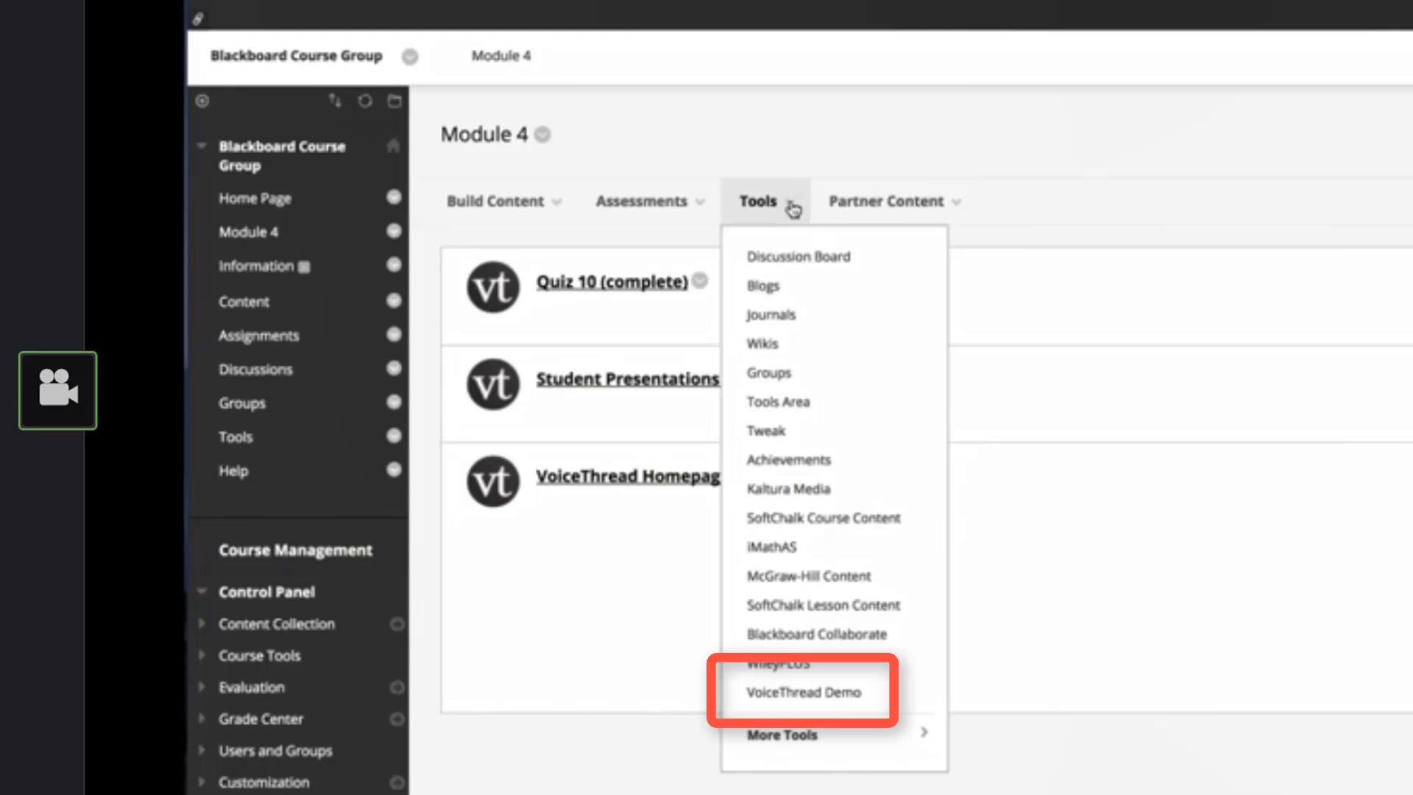
pyautogui.click(493, 209)
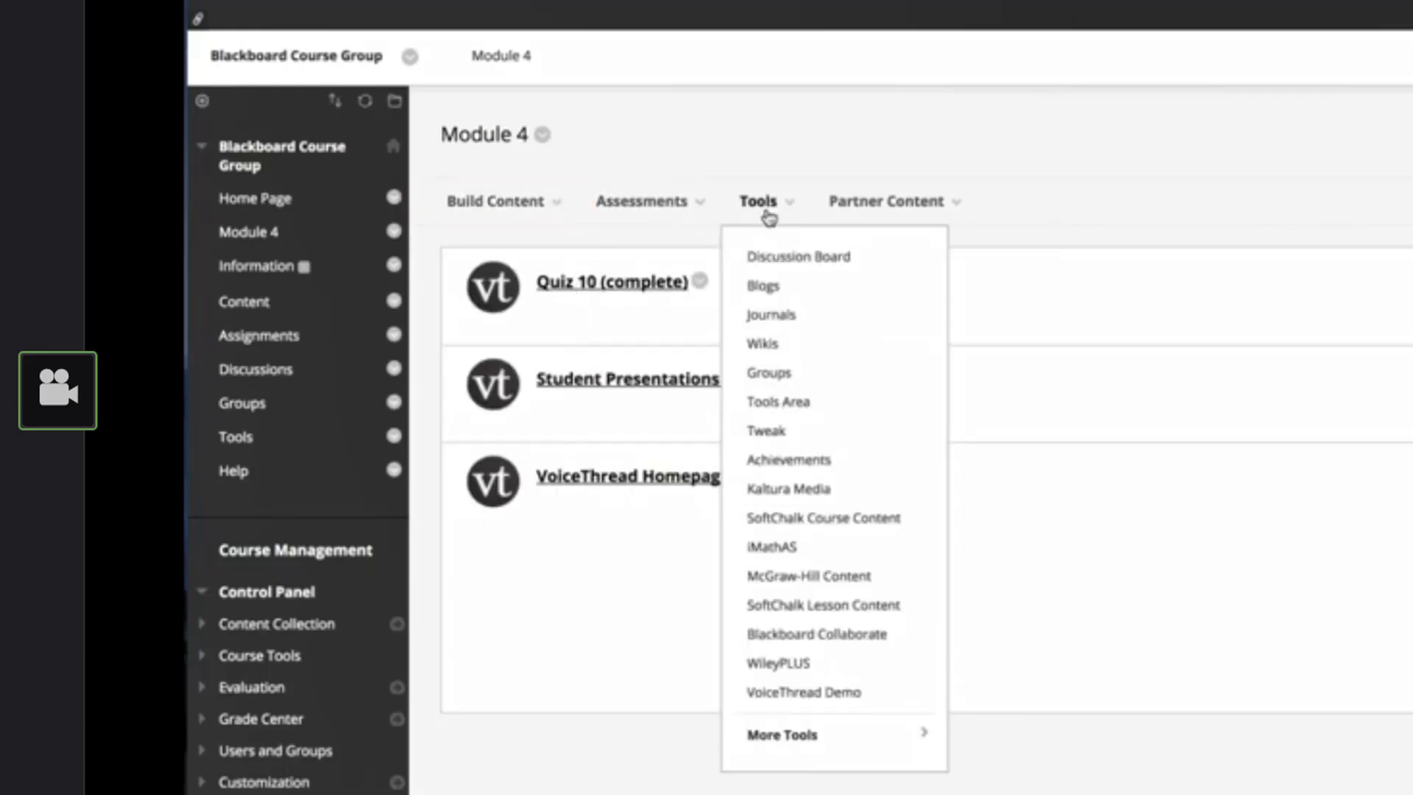
pyautogui.click(642, 201)
pyautogui.click(532, 205)
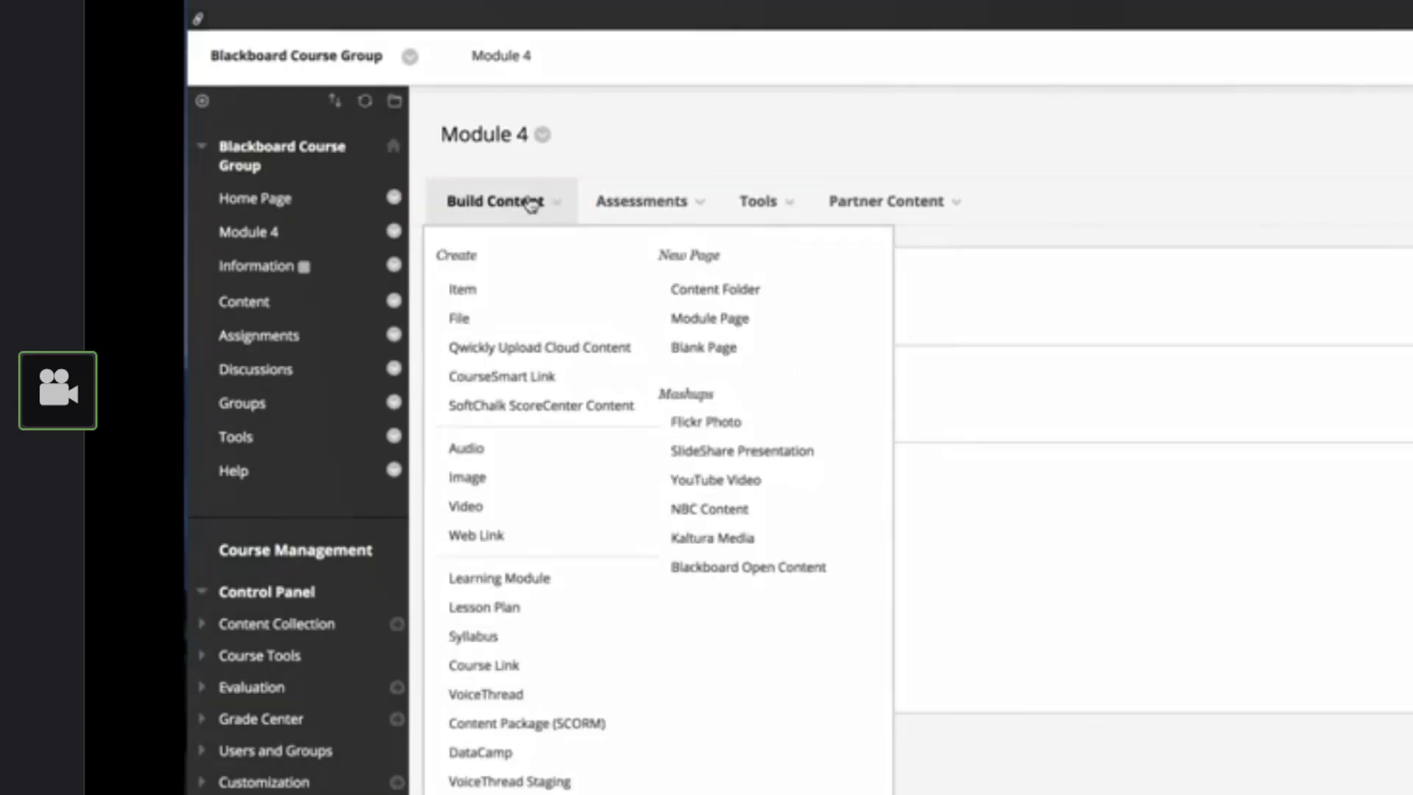
pyautogui.click(703, 209)
# Add a VoiceThread Demo item named VT Home to Module 4 and submit it.
pyautogui.click(772, 220)
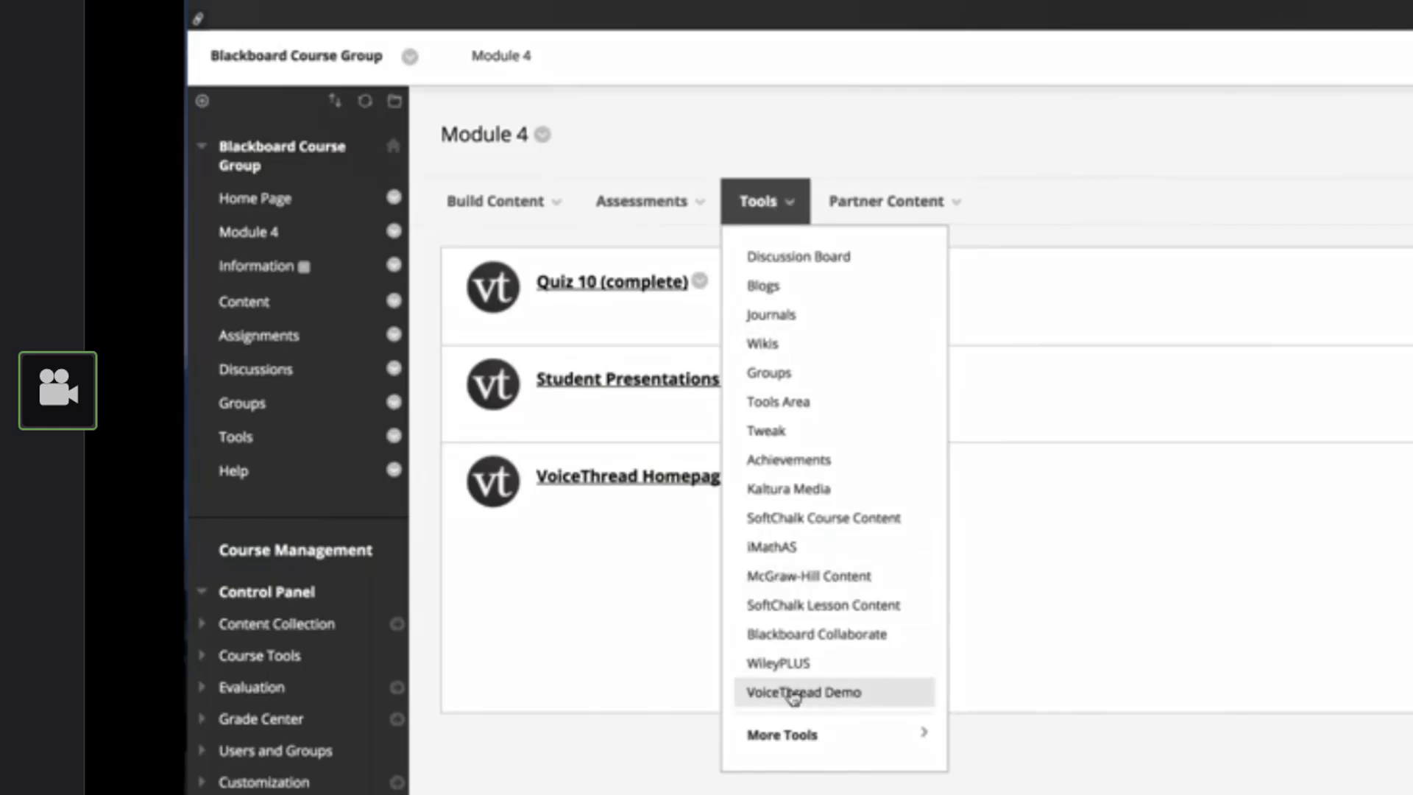
pyautogui.click(793, 694)
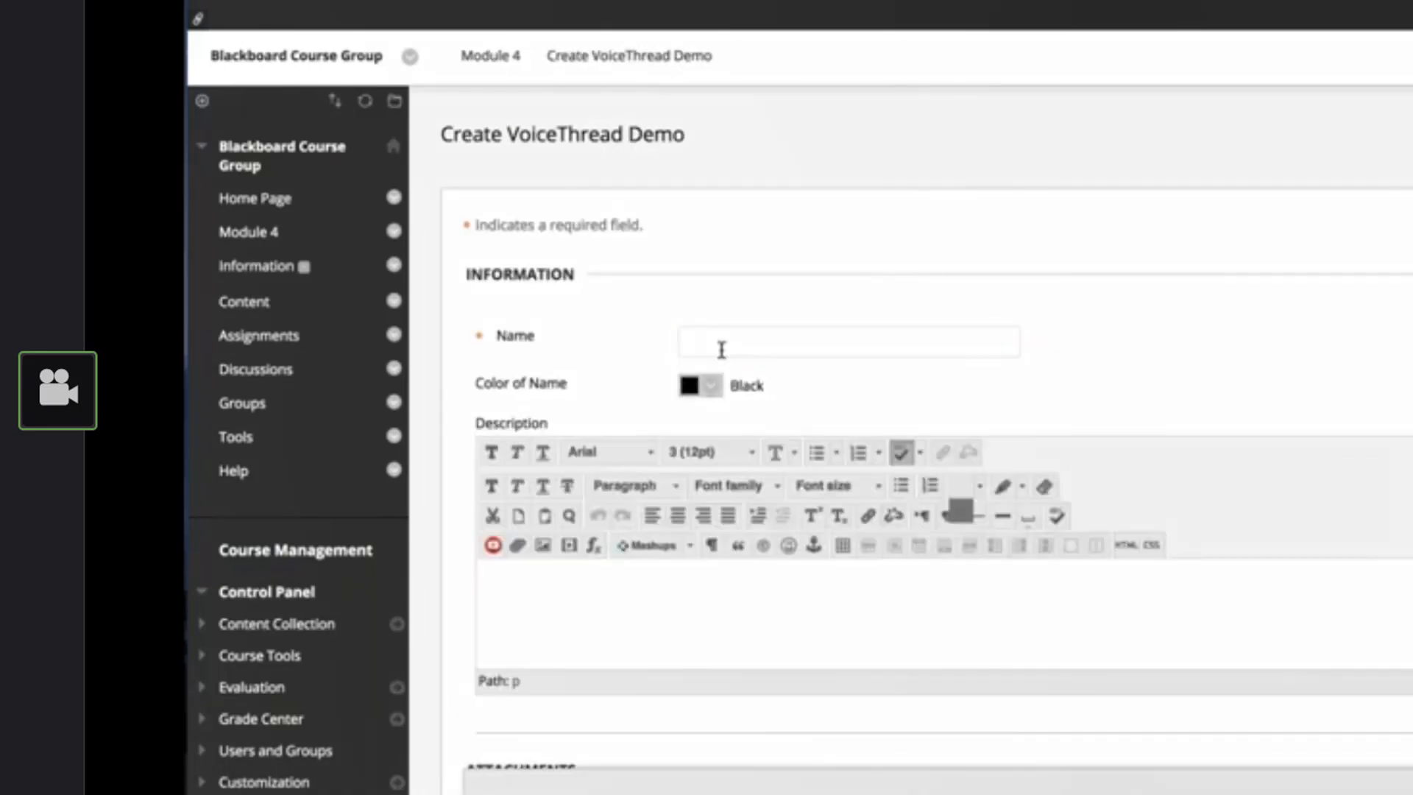
pyautogui.write('VT ')
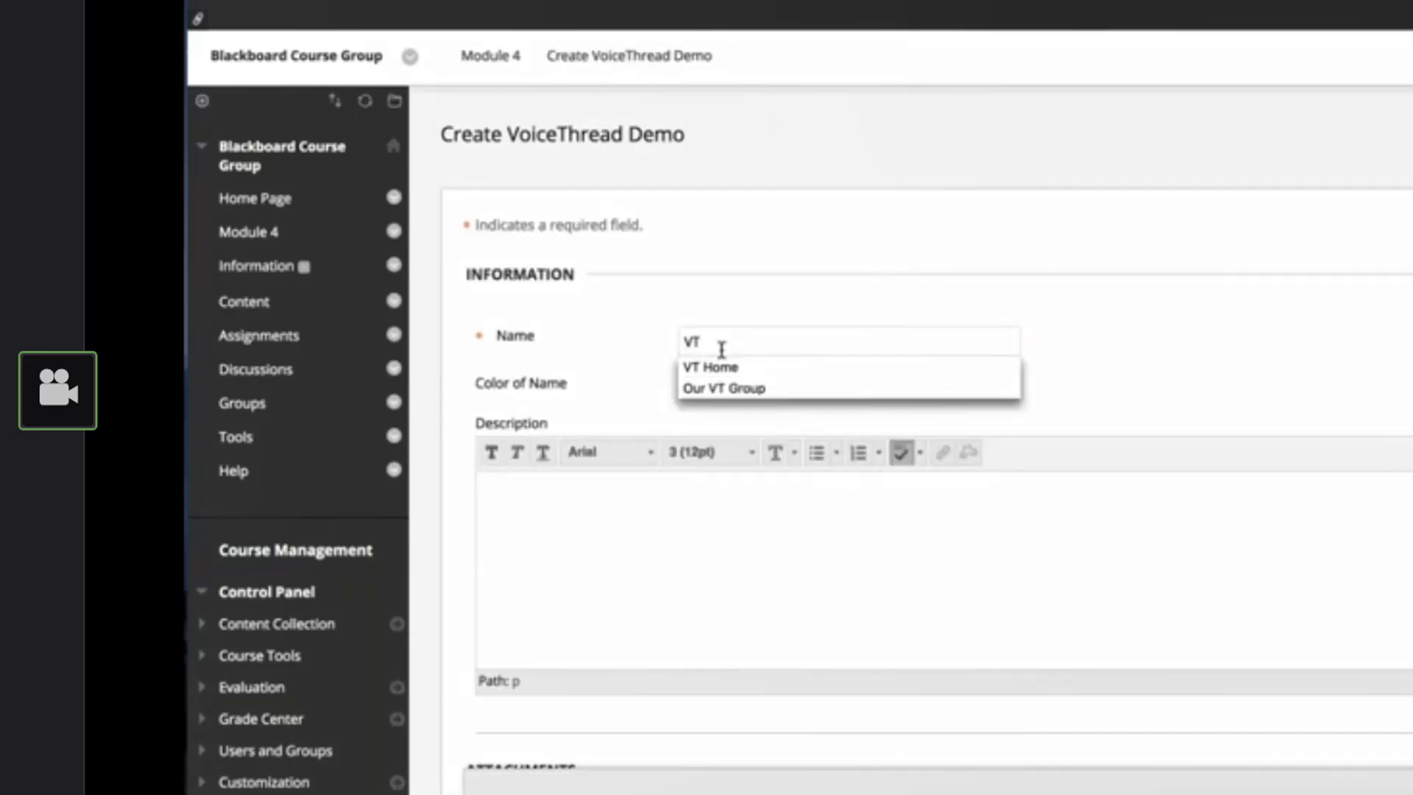
pyautogui.write('Home')
pyautogui.click(1246, 352)
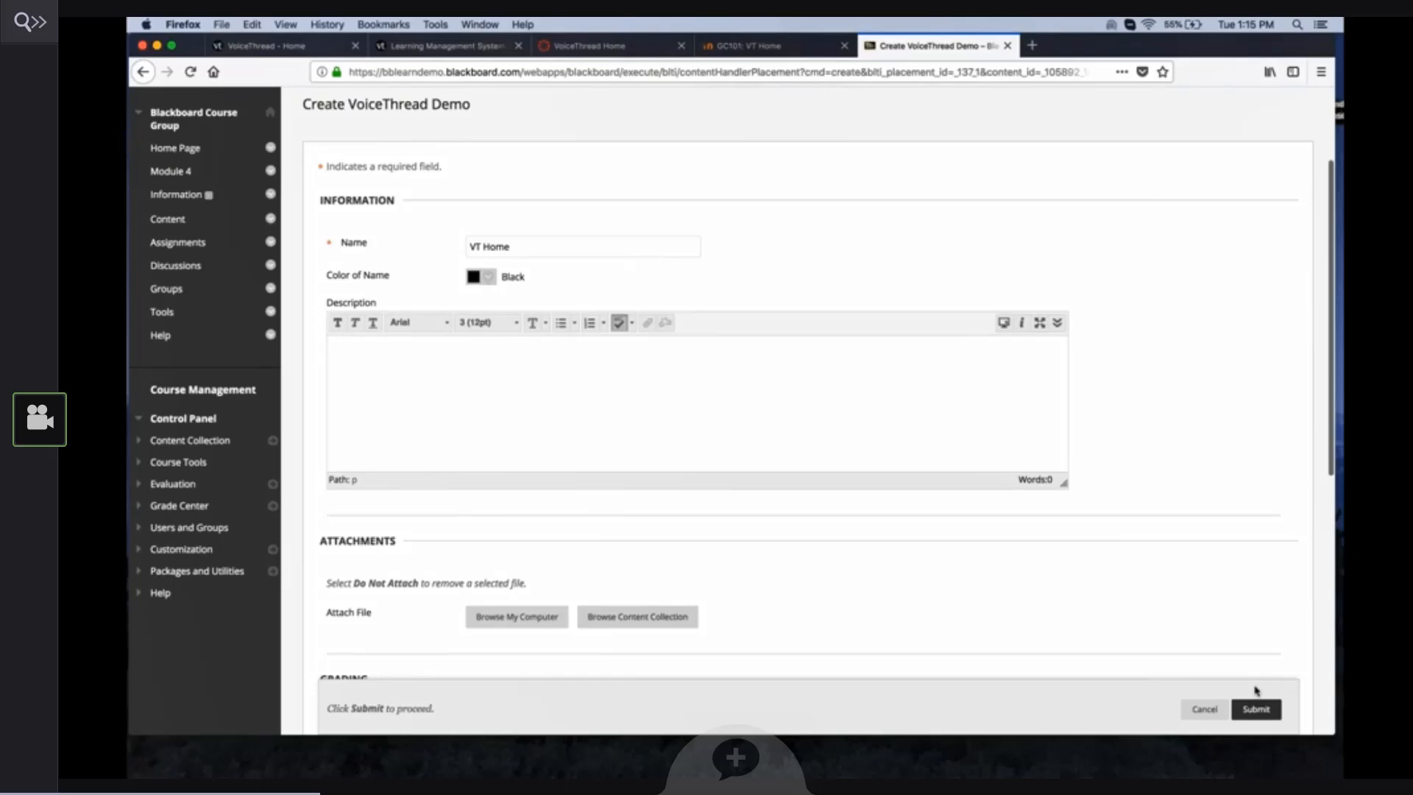
pyautogui.click(1256, 708)
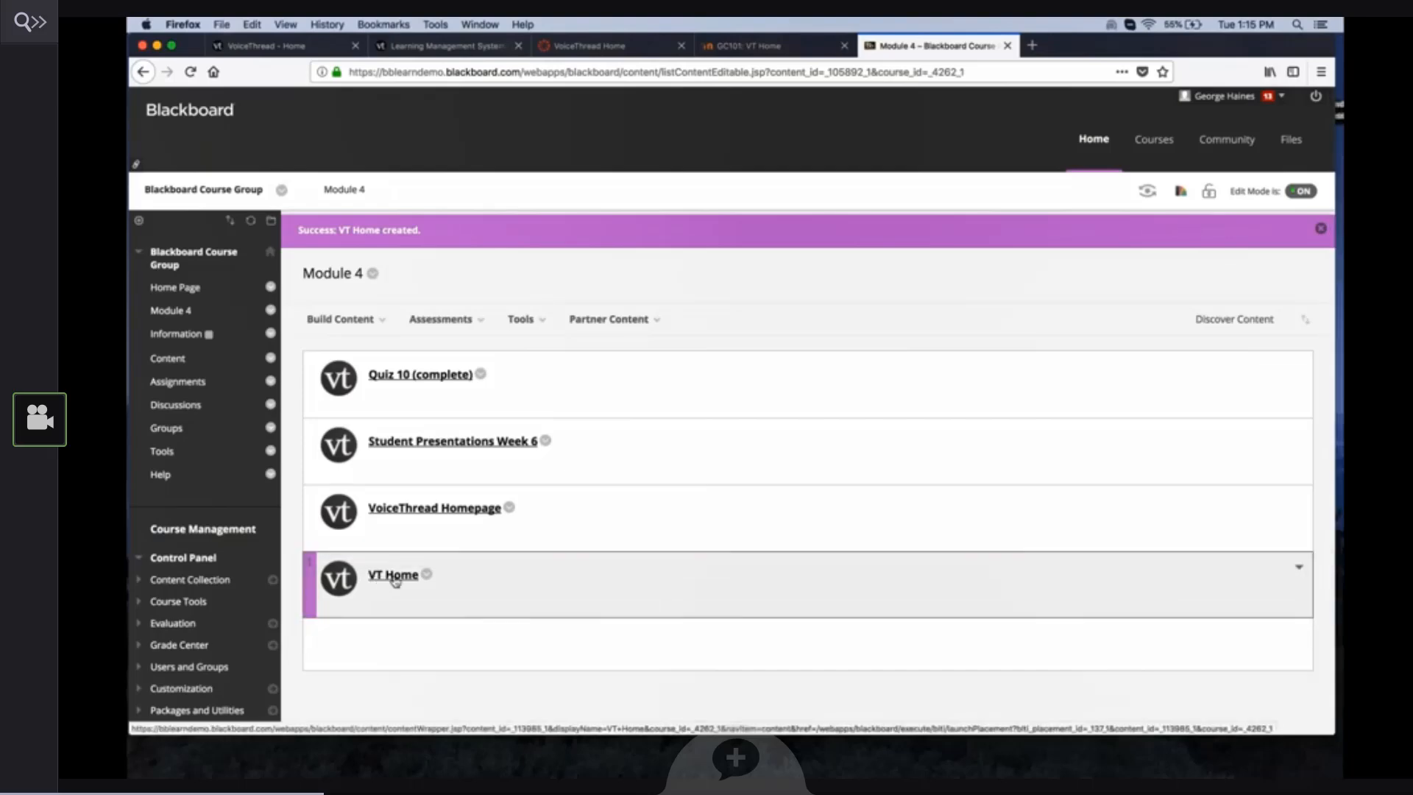
# Open the VT Home item and choose Home as its VoiceThread setup type.
pyautogui.click(395, 582)
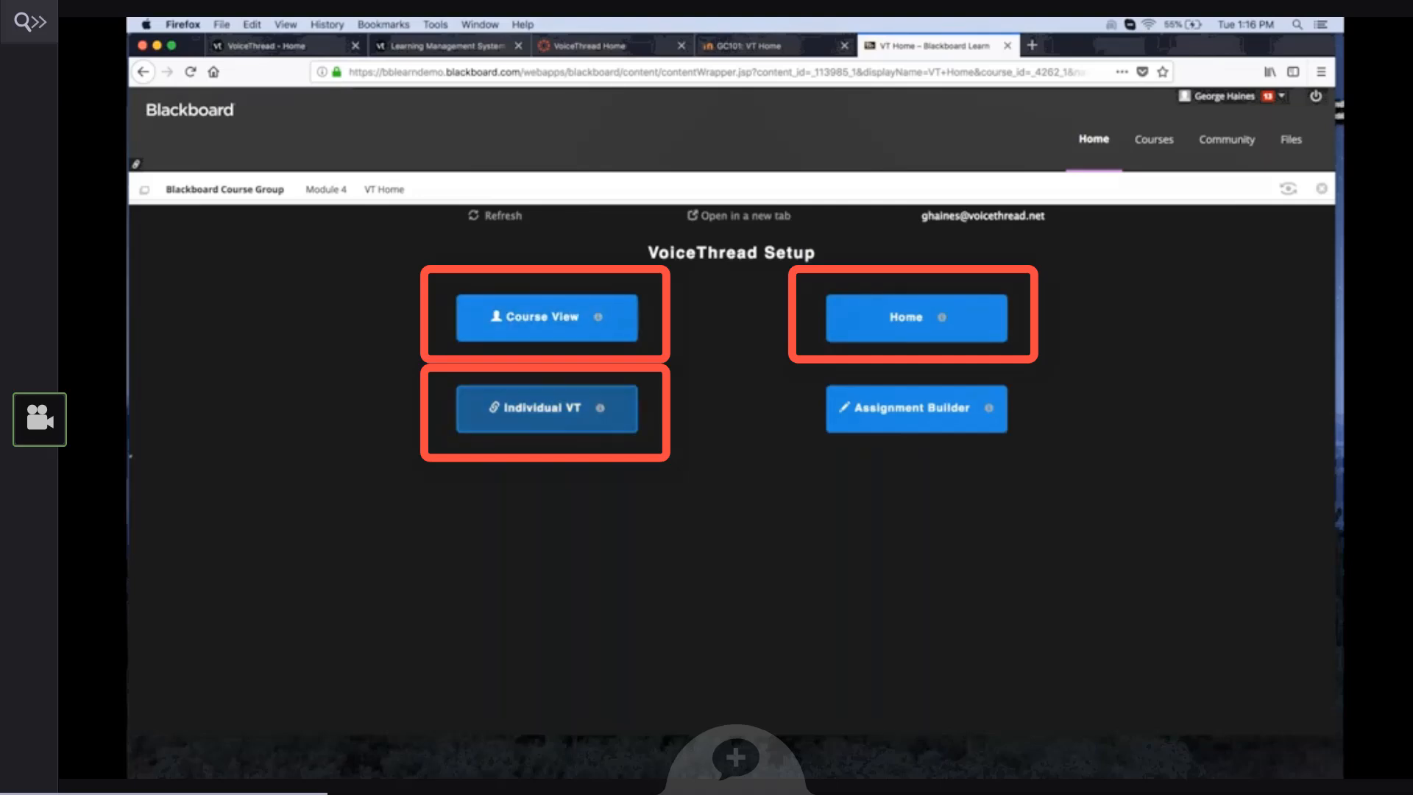
pyautogui.click(899, 324)
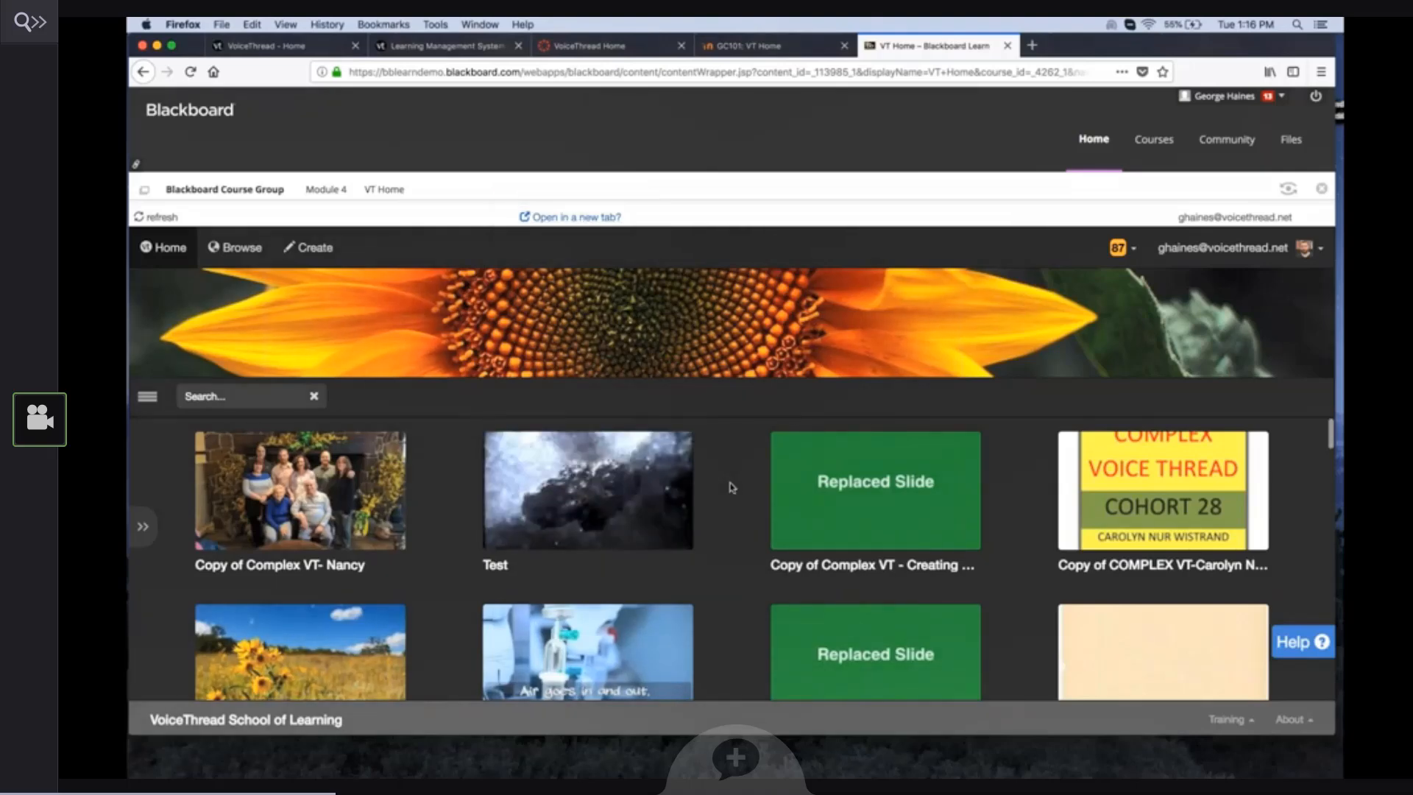
pyautogui.scroll(-2, 733, 487)
pyautogui.scroll(2, 733, 487)
# Return to Module 4, add a second VoiceThread Demo item named VT Home, and choose Home as its setup type.
pyautogui.click(320, 190)
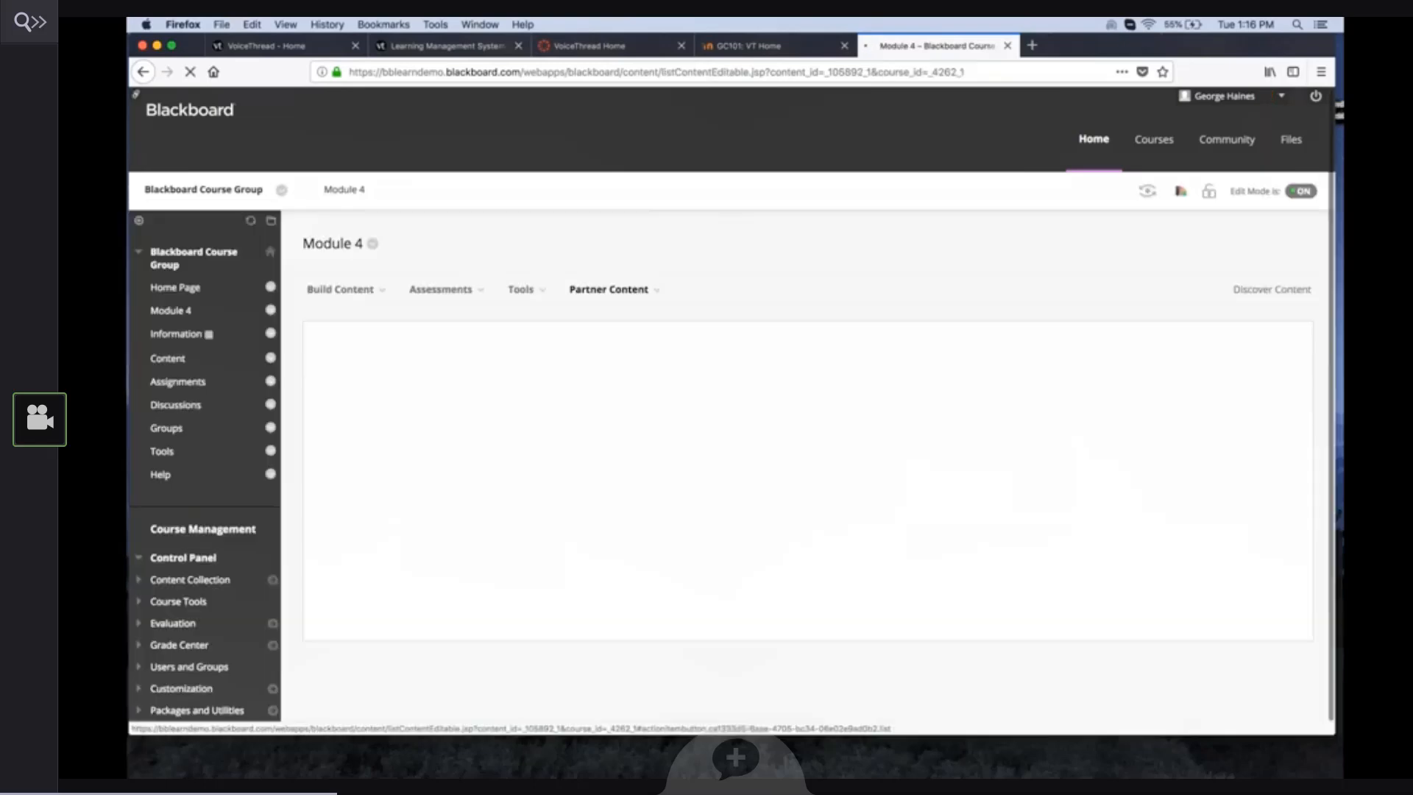
pyautogui.click(539, 291)
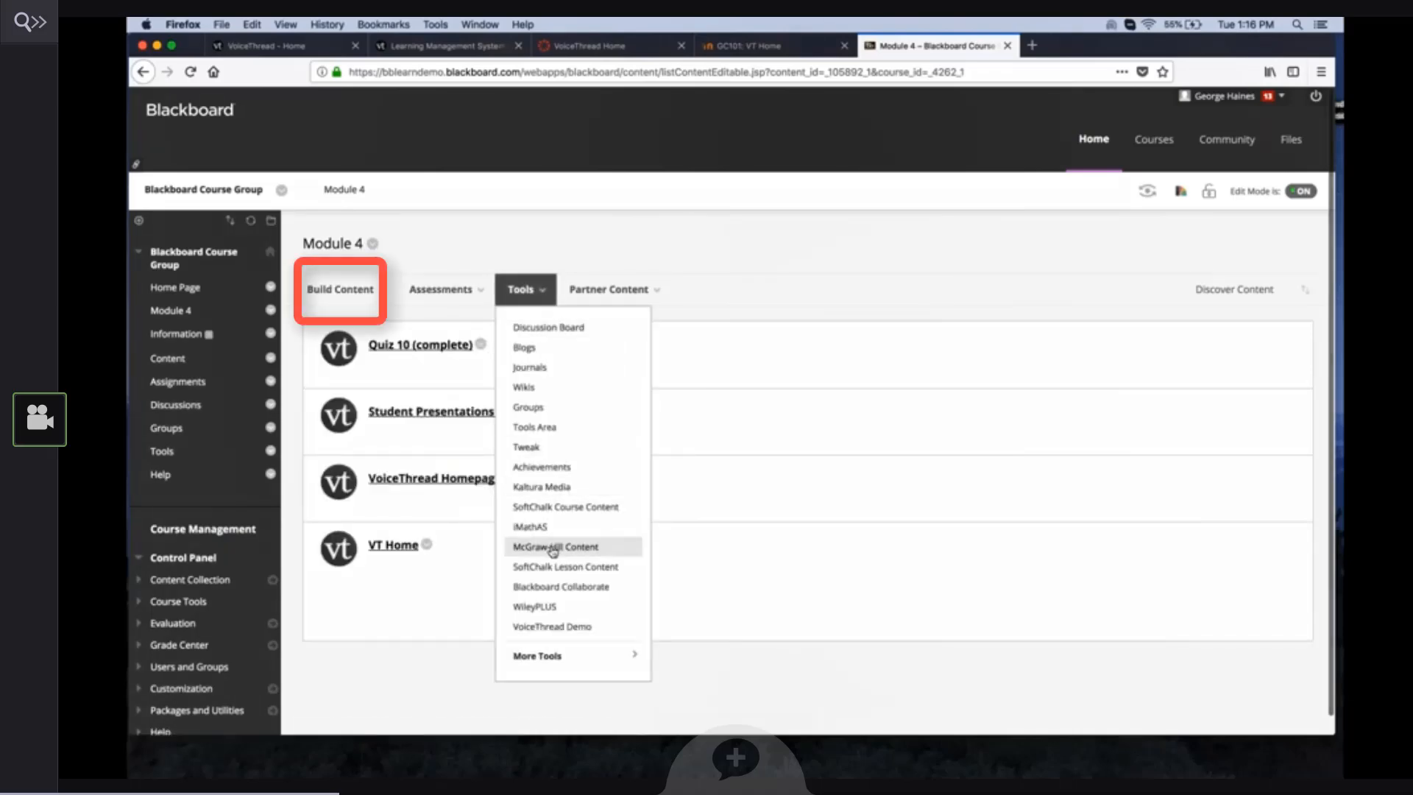
pyautogui.click(552, 628)
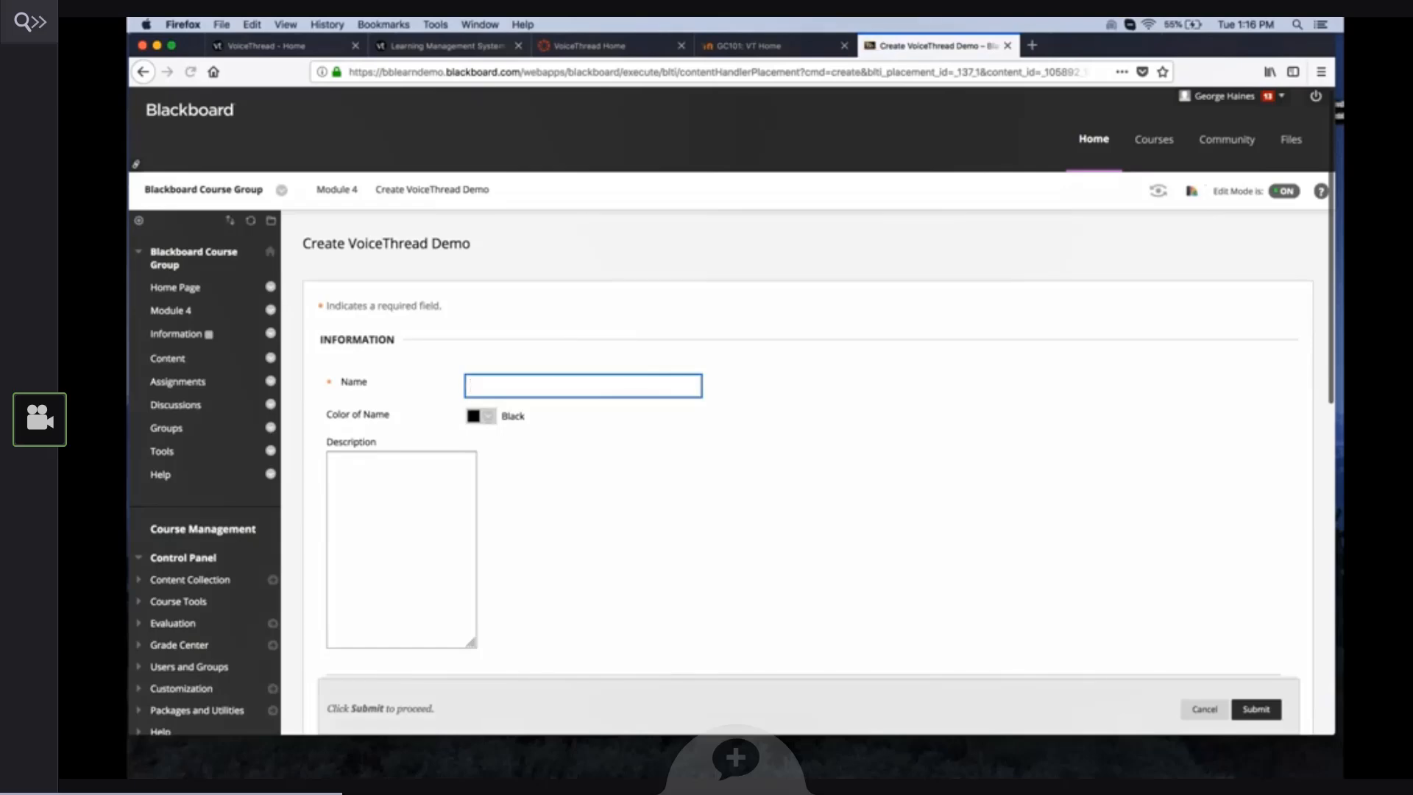
pyautogui.write('VT ')
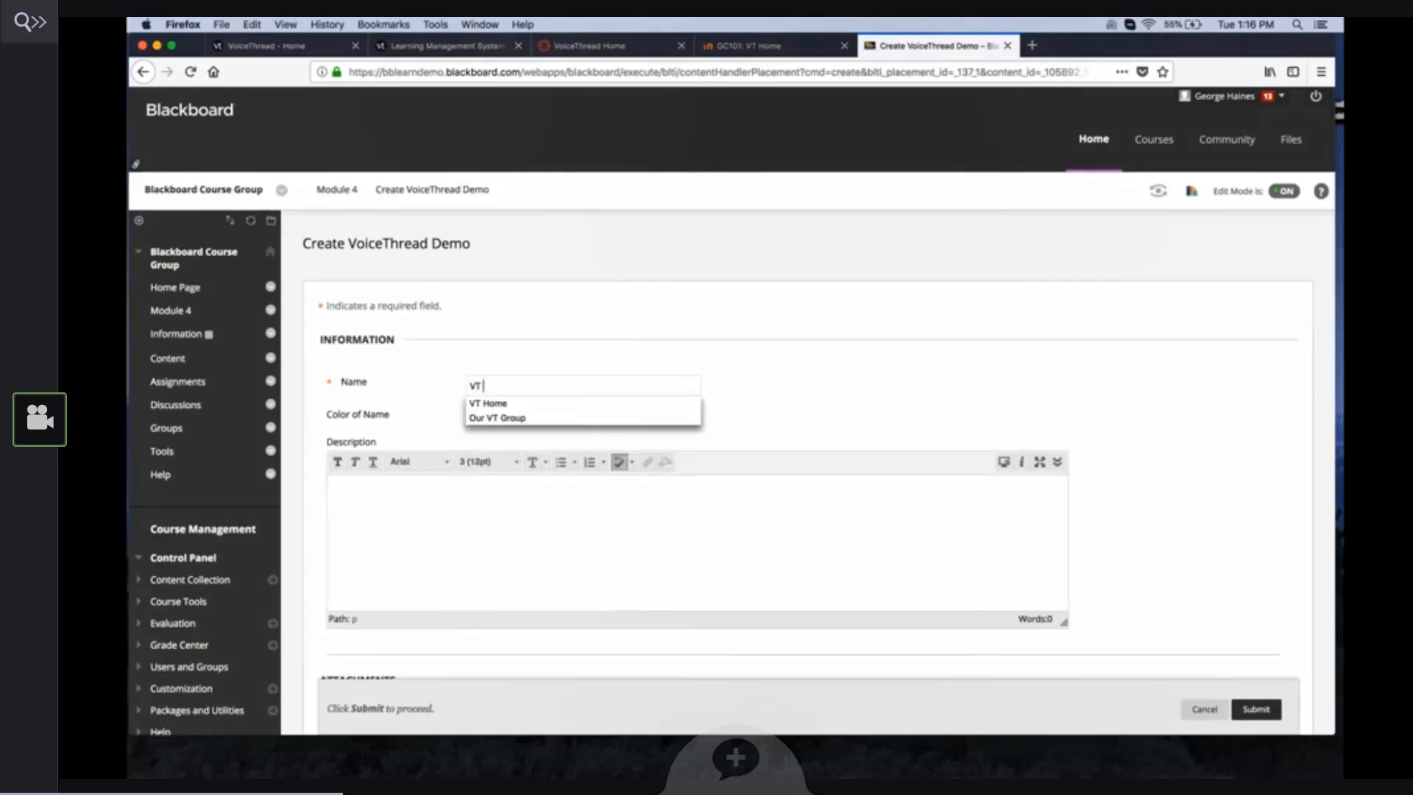
pyautogui.write('Home')
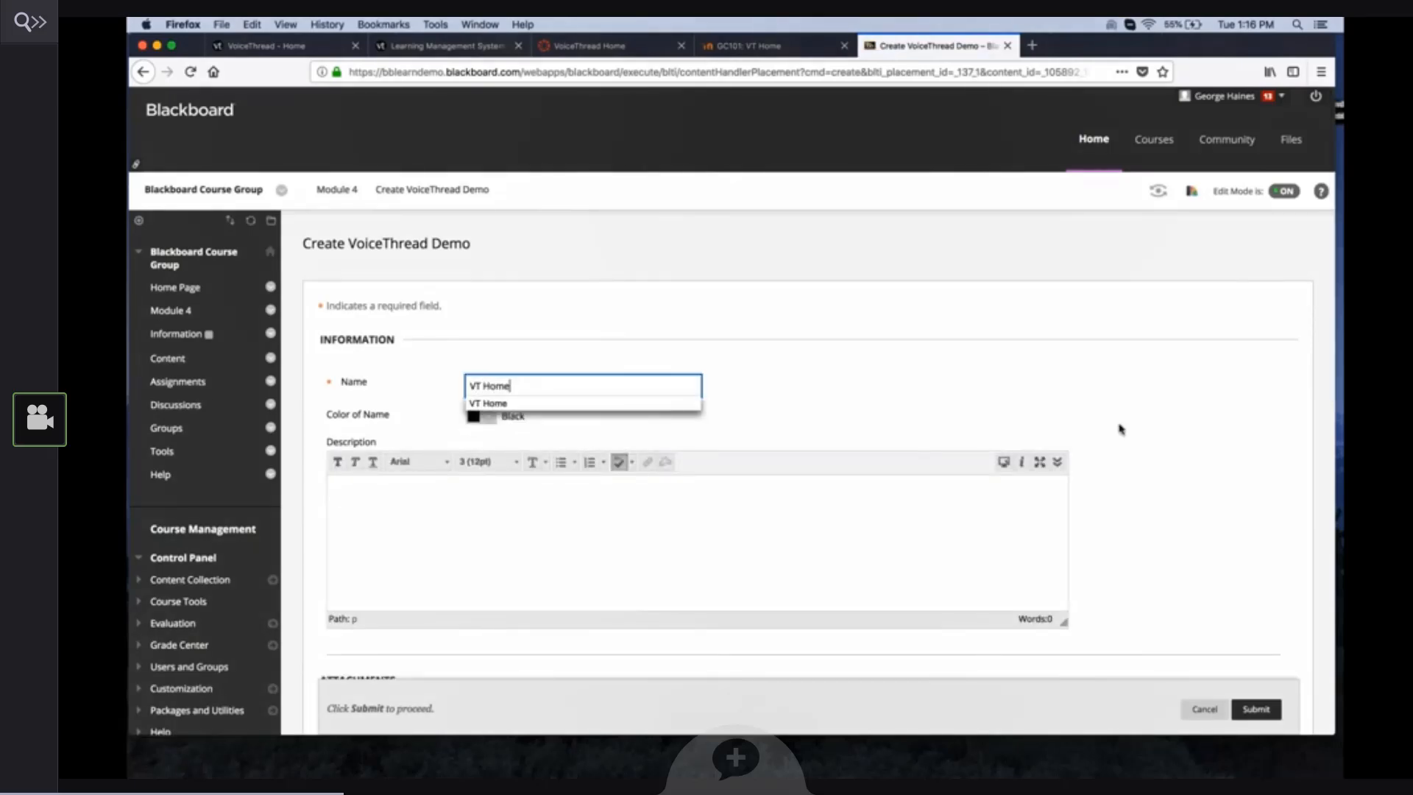
pyautogui.click(1120, 429)
pyautogui.click(1255, 710)
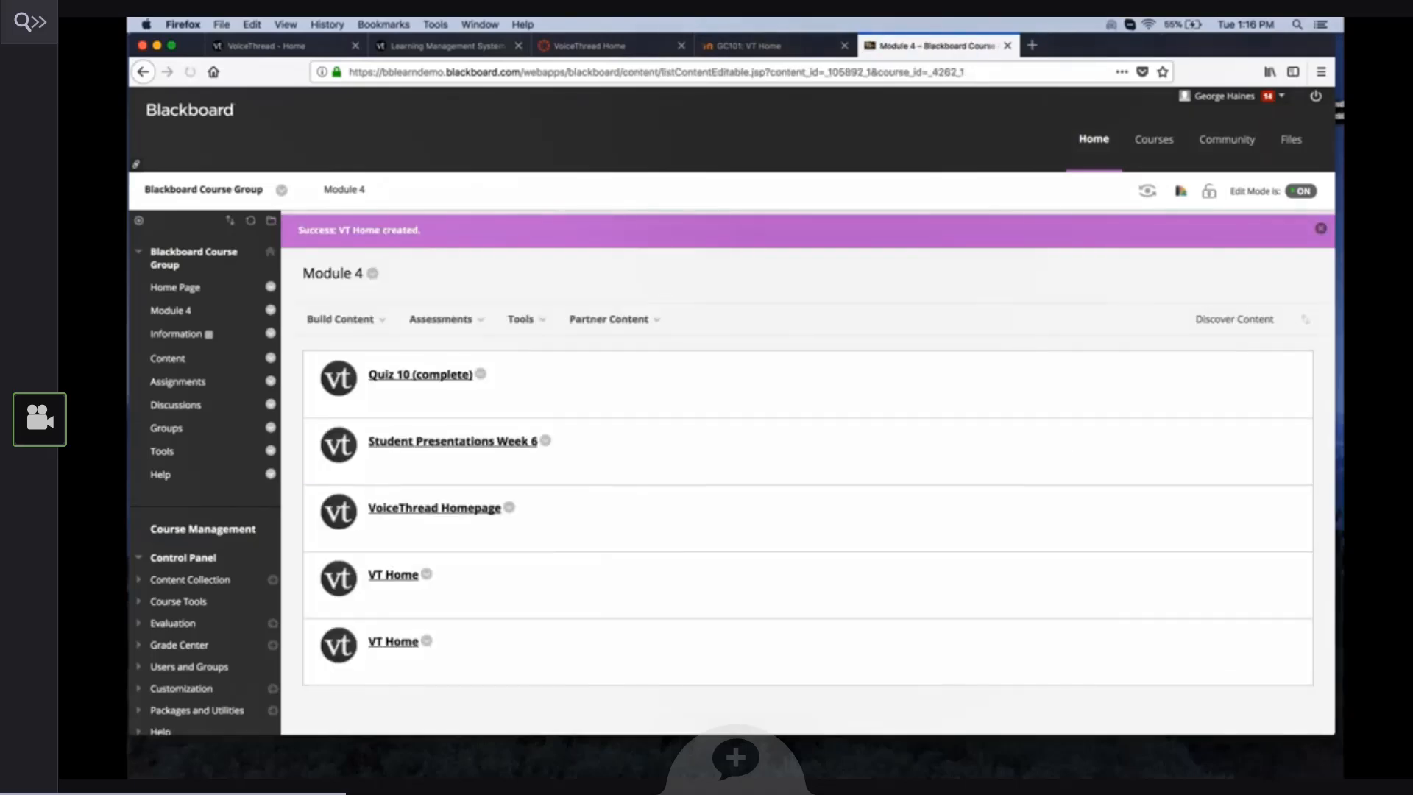
pyautogui.click(394, 642)
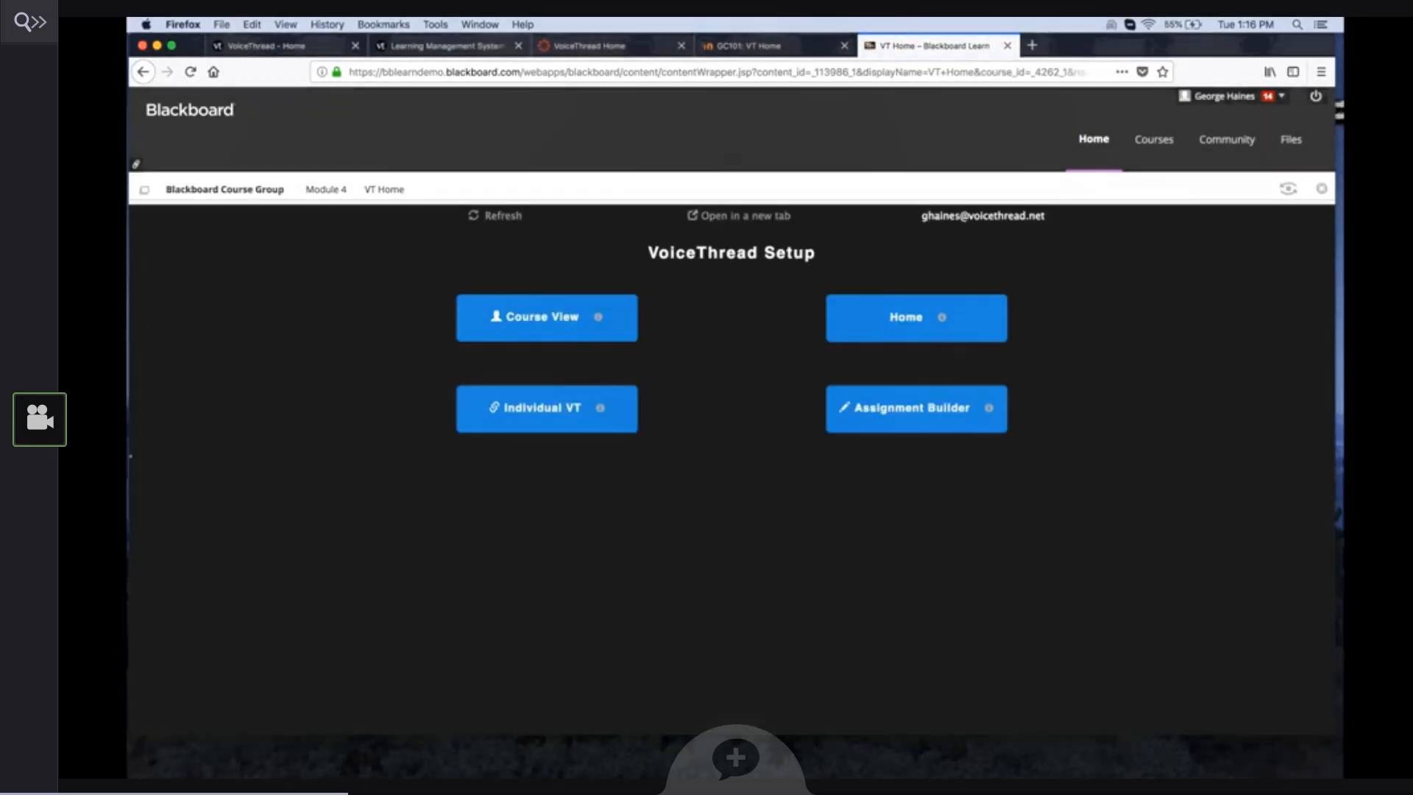
pyautogui.click(918, 332)
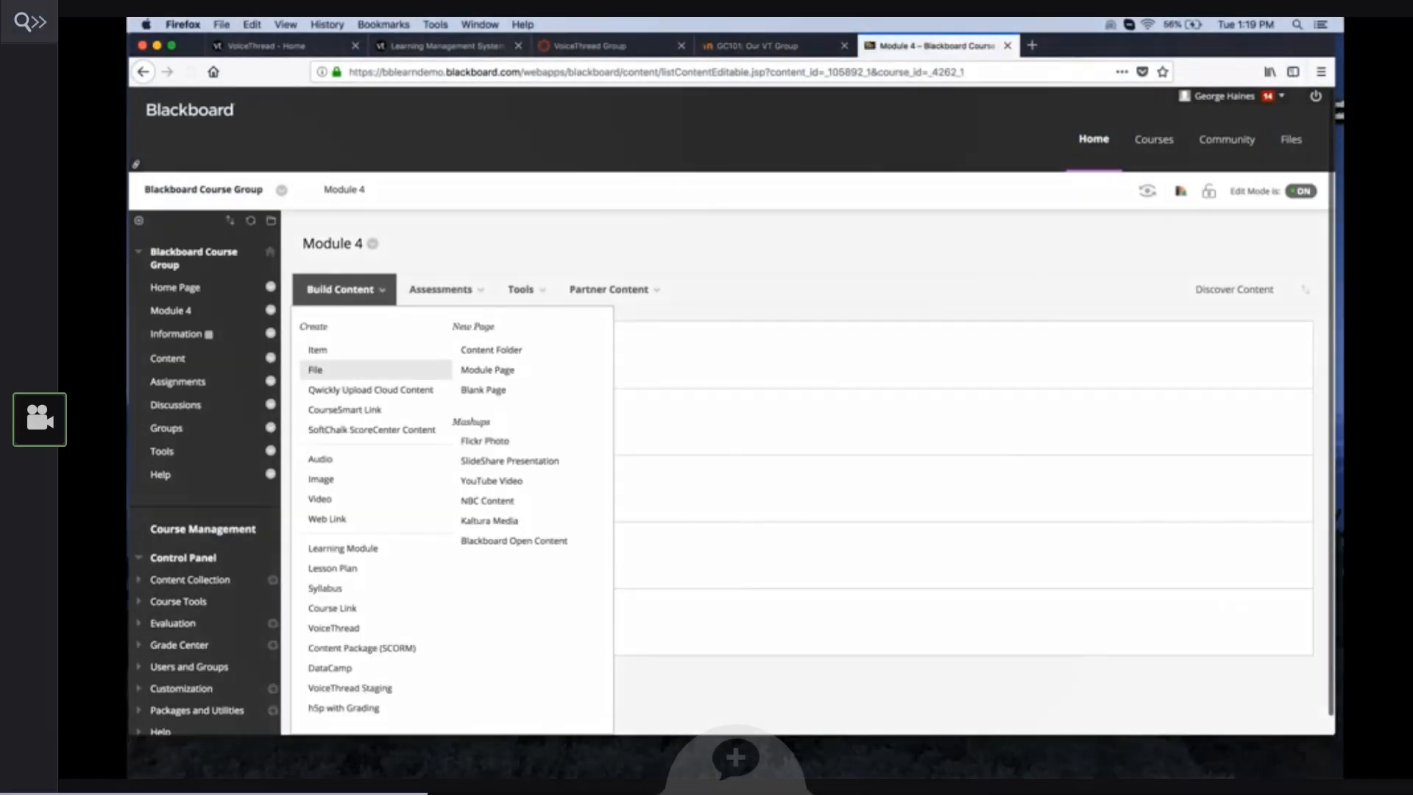
# Add a VoiceThread Demo item named Our VT Group to Module 4 and submit it.
pyautogui.click(539, 291)
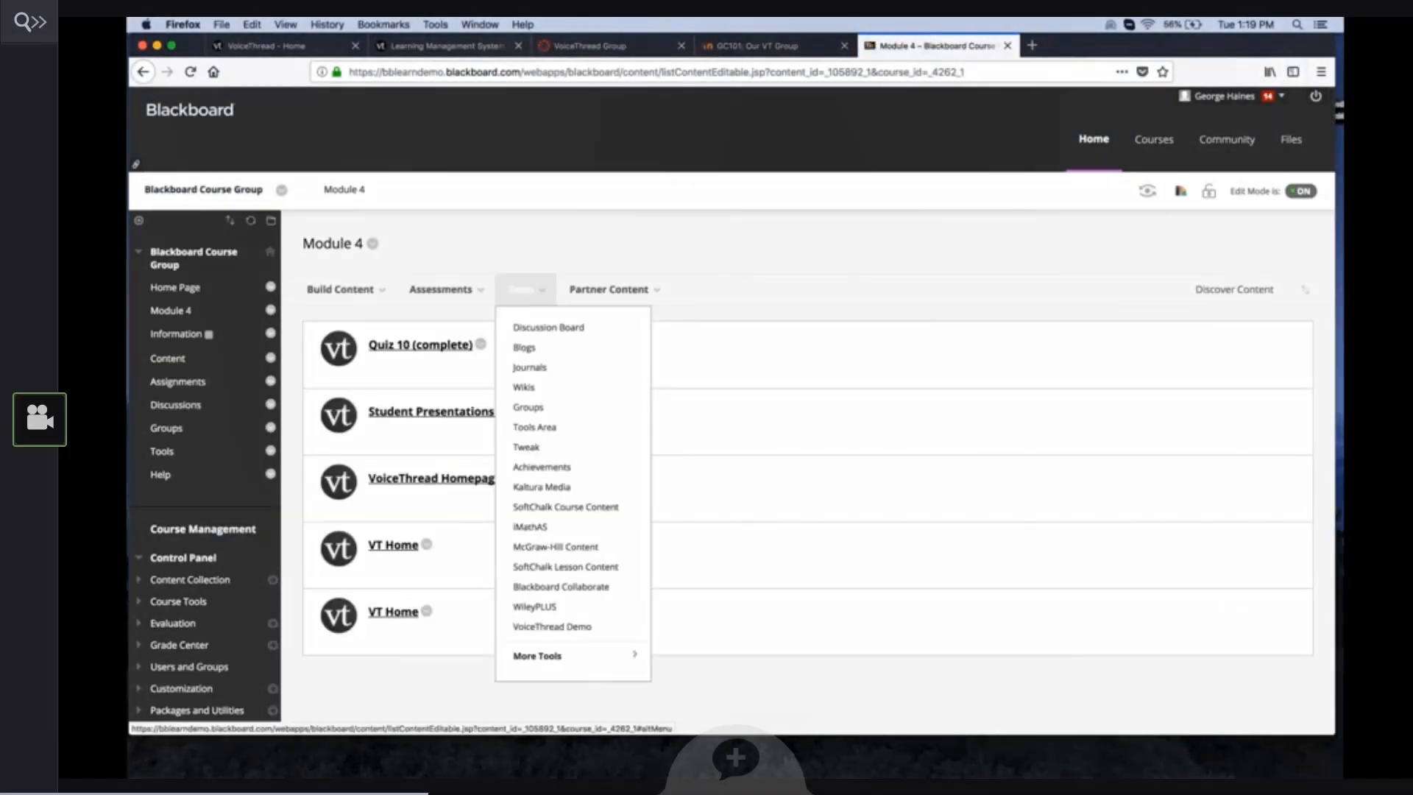
pyautogui.click(552, 627)
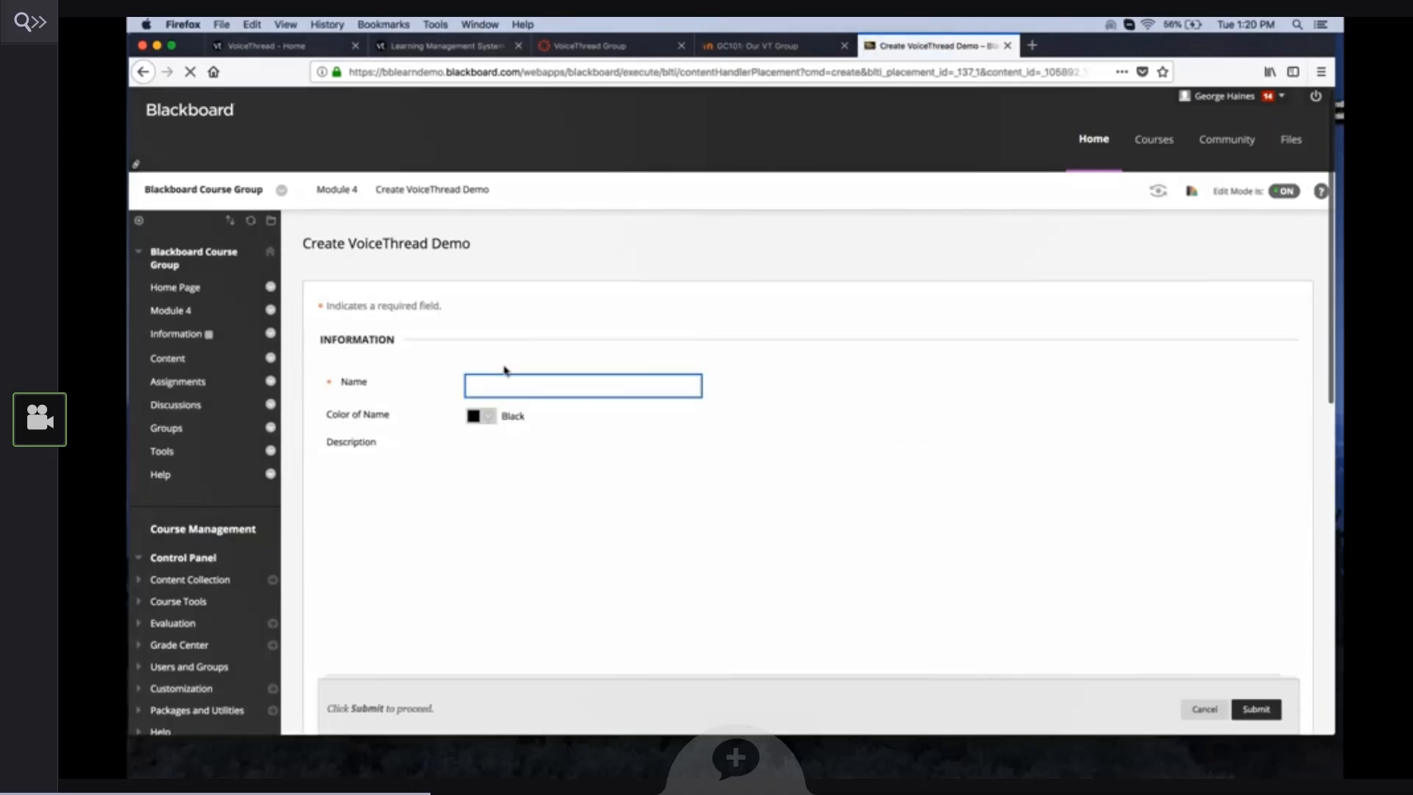
pyautogui.write('Our')
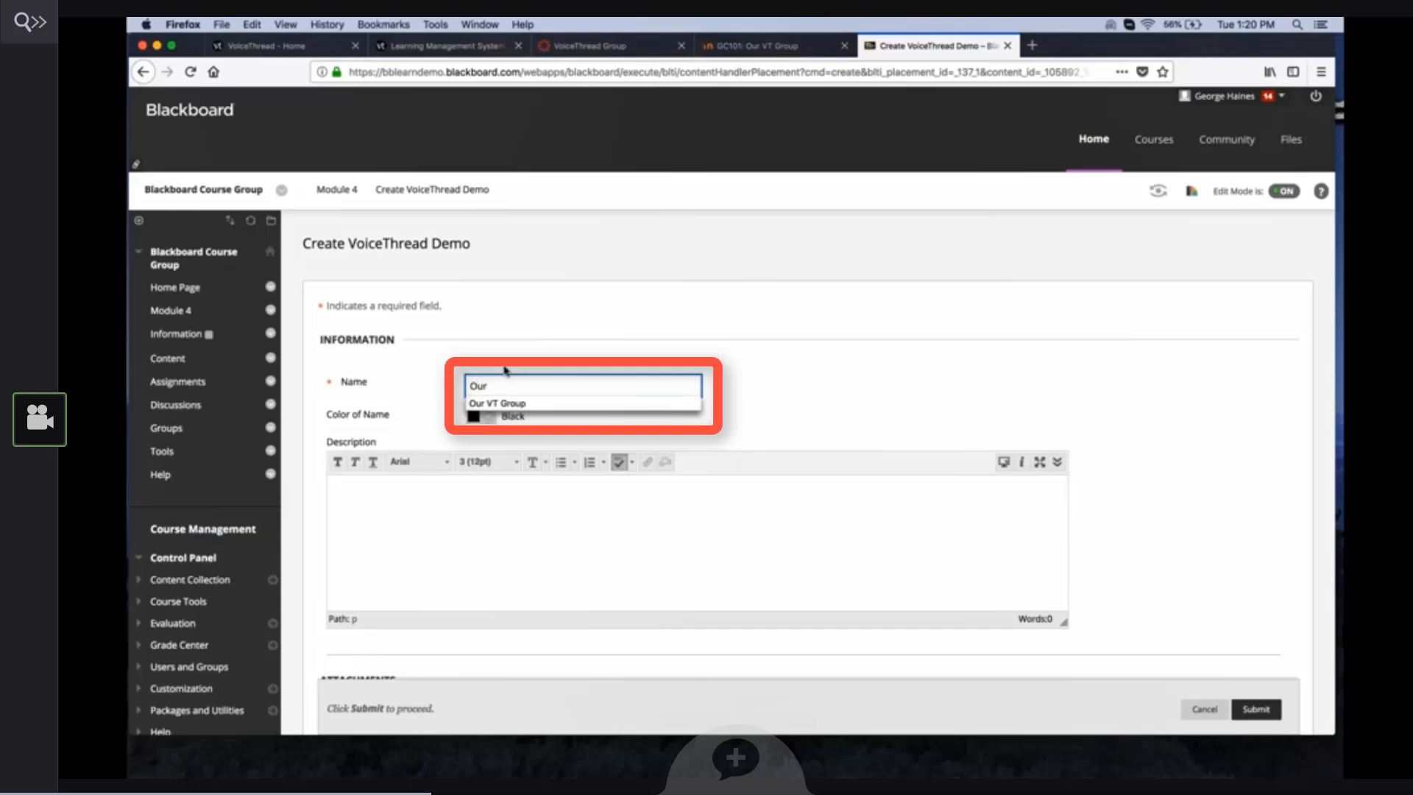
pyautogui.write(' VT')
pyautogui.press('Down')
pyautogui.press('Return')
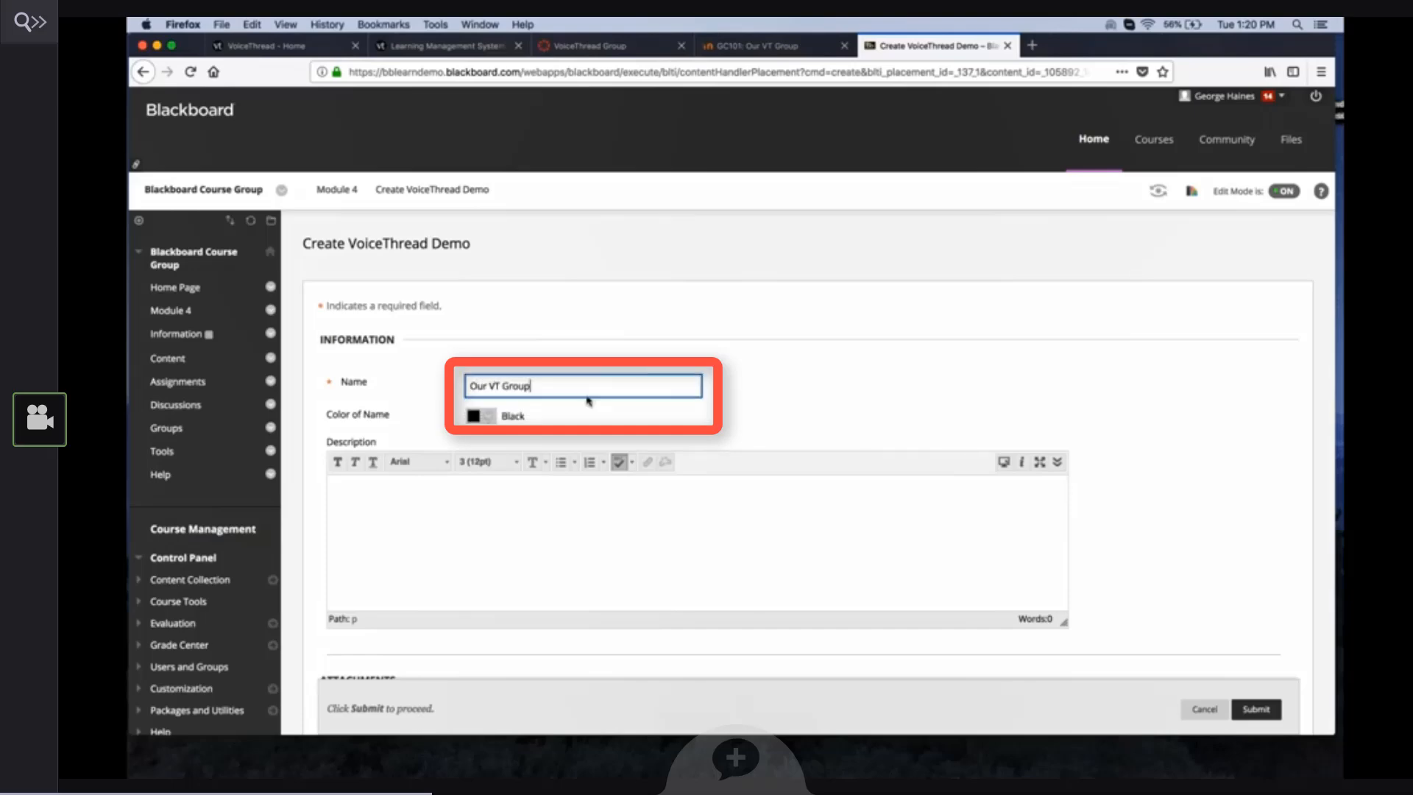
pyautogui.scroll(-4, 1097, 395)
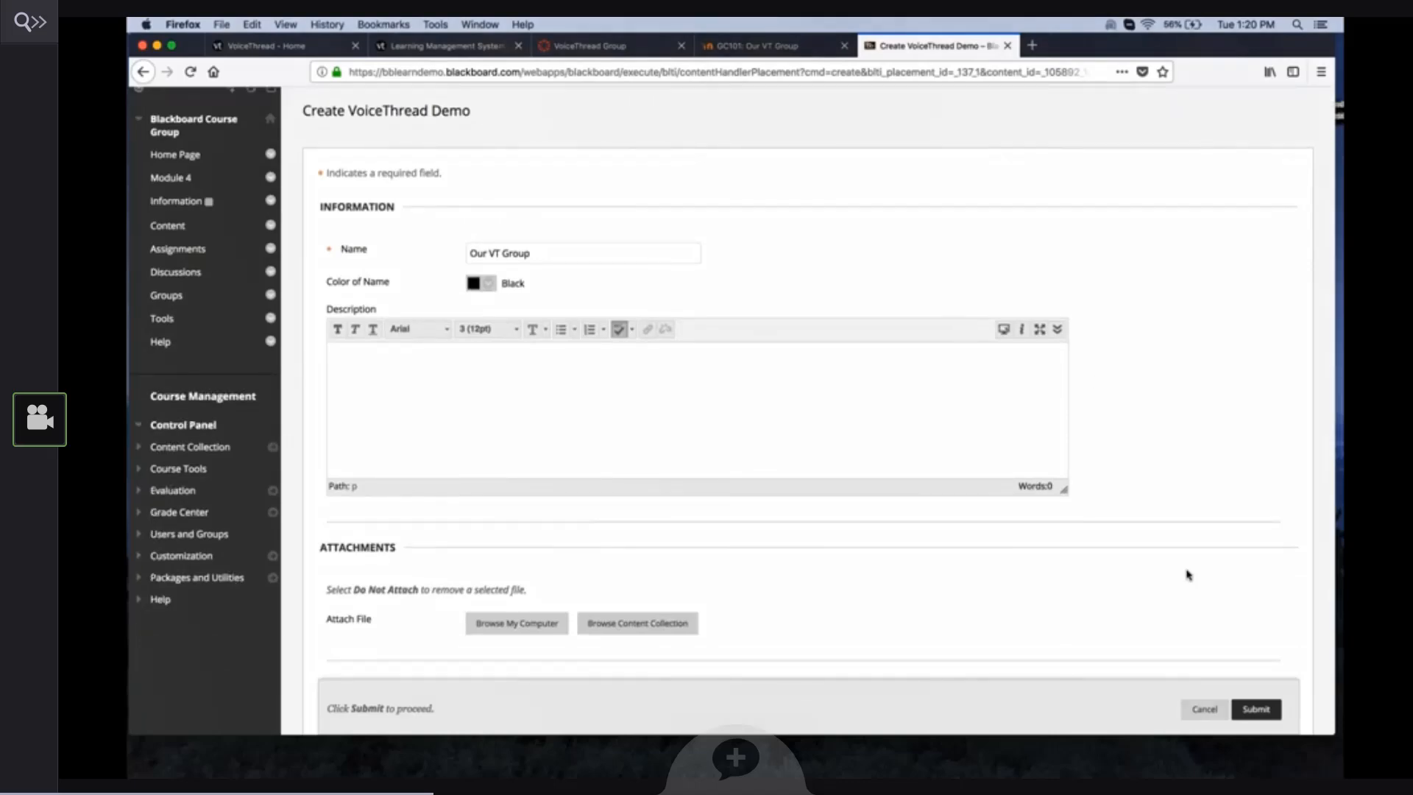
pyautogui.click(1252, 710)
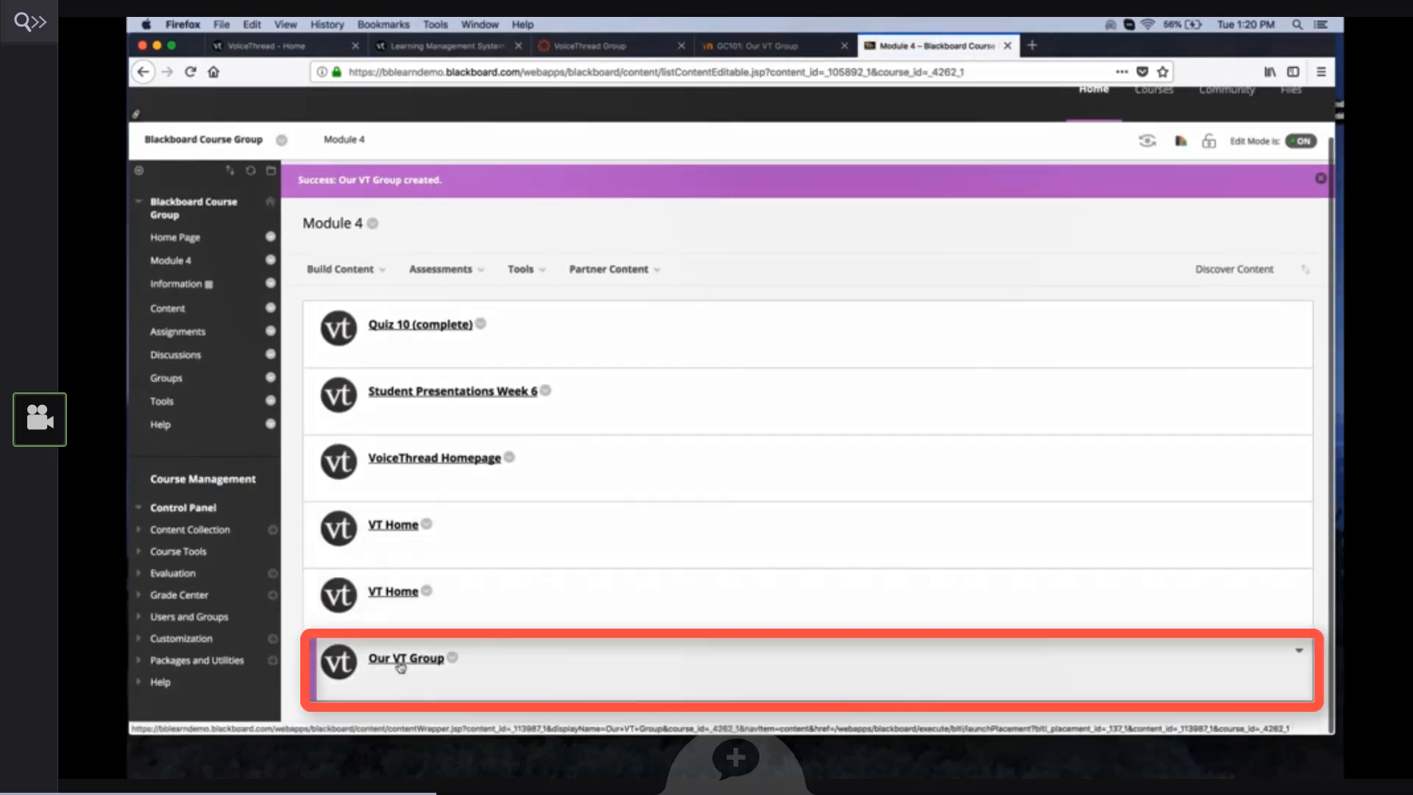
# Open the Our VT Group item, choose Course View as its setup type, and look over the course's VoiceThreads.
pyautogui.click(406, 663)
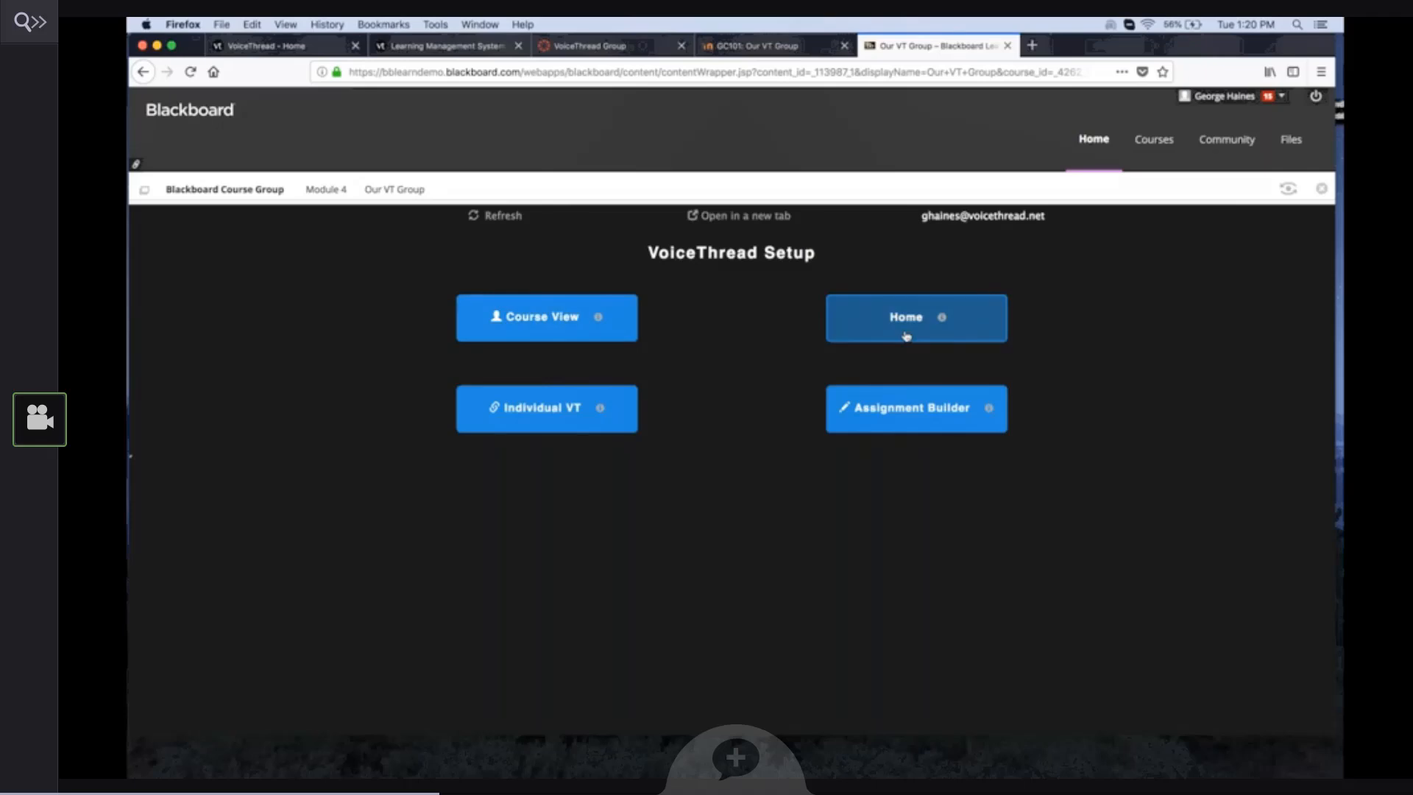
pyautogui.click(548, 330)
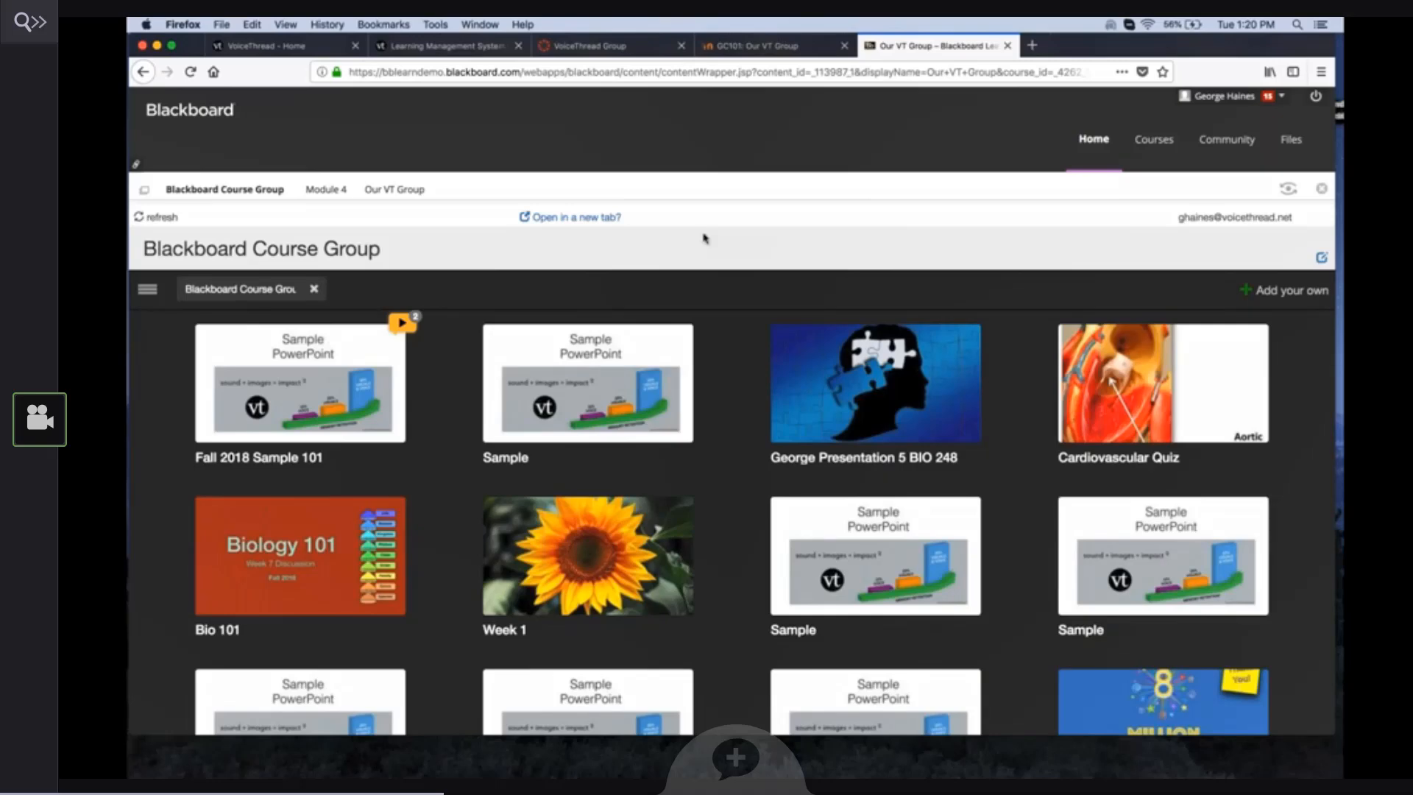
pyautogui.scroll(-5, 734, 404)
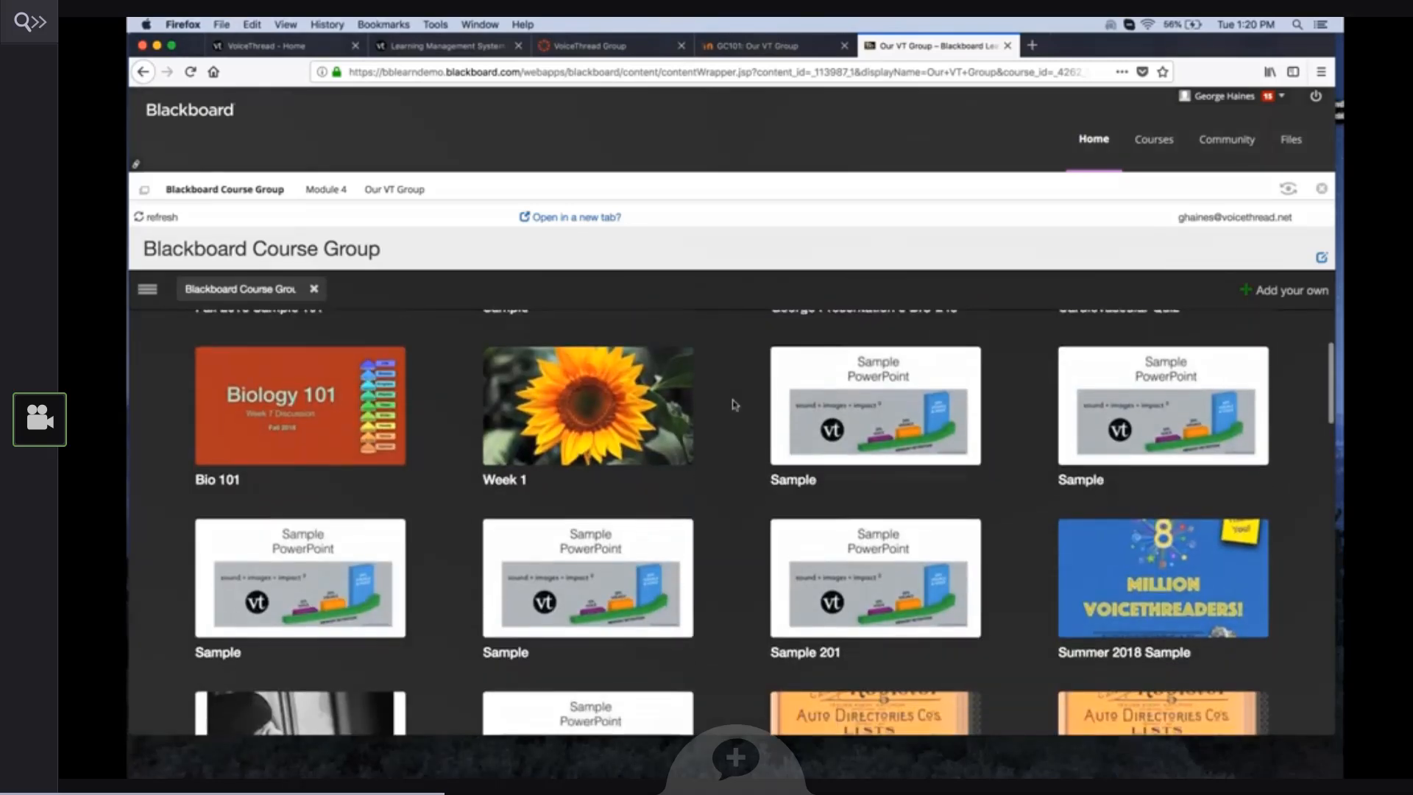
pyautogui.scroll(5, 734, 405)
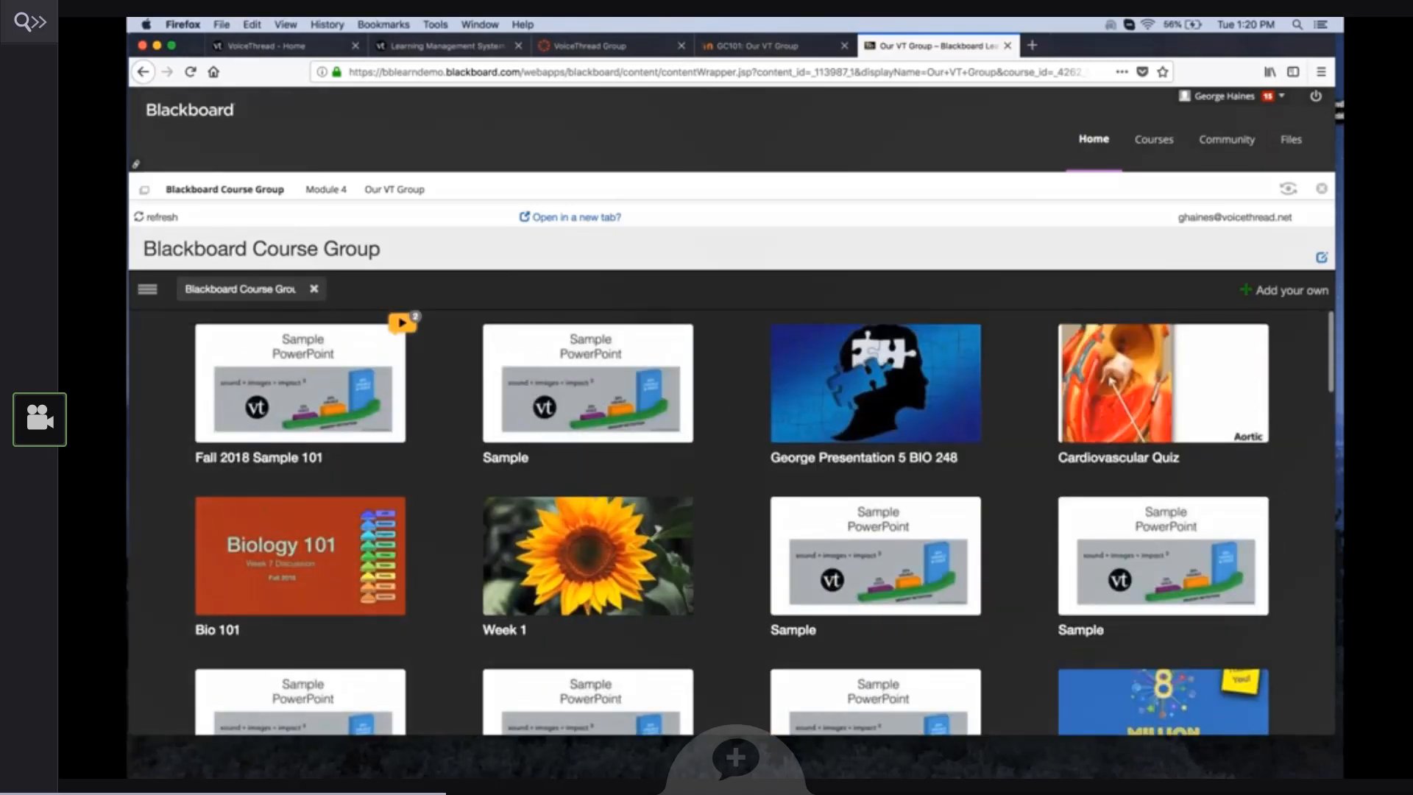
# Check the options for sharing a VoiceThread with the Blackboard Course Group, then close them without choosing one.
pyautogui.moveTo(910, 399)
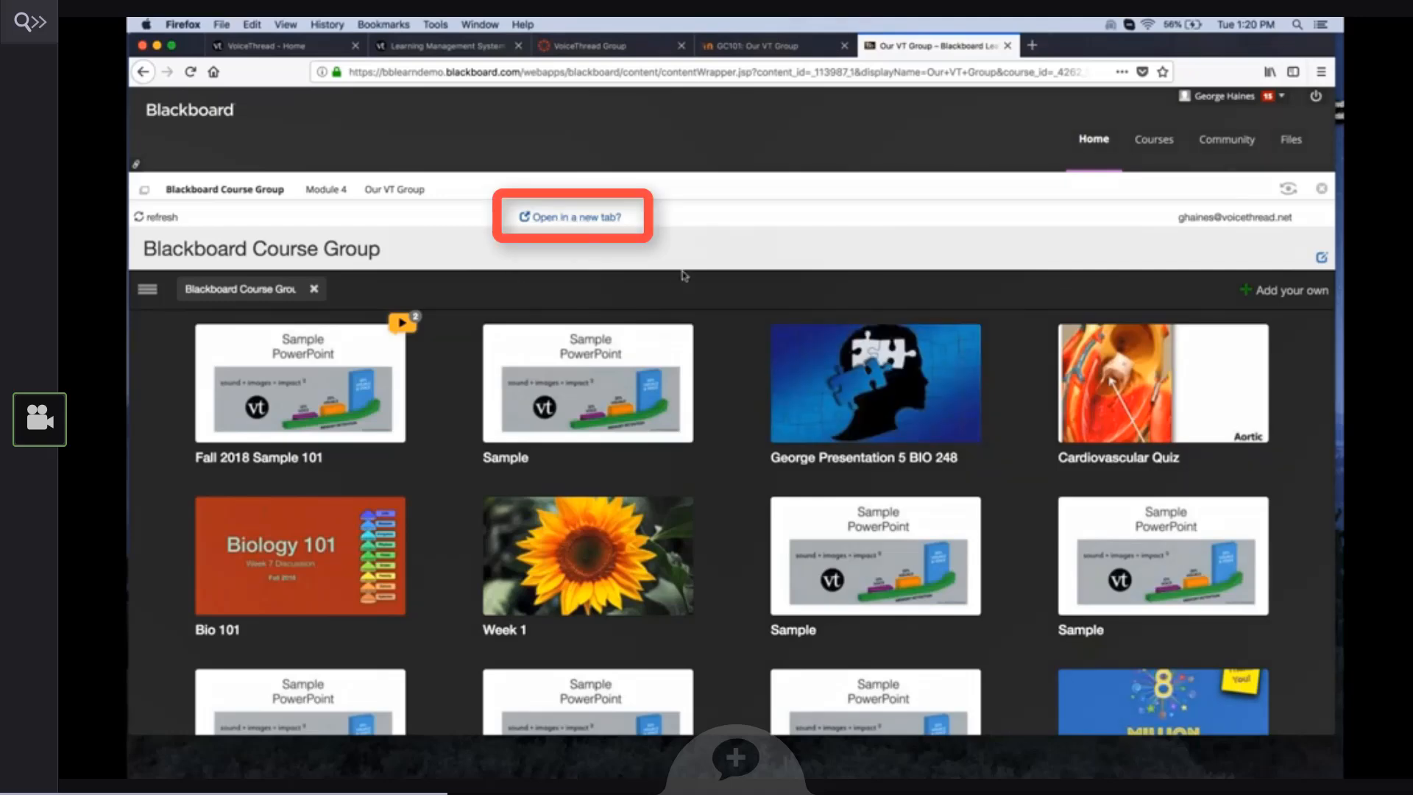
pyautogui.click(1278, 293)
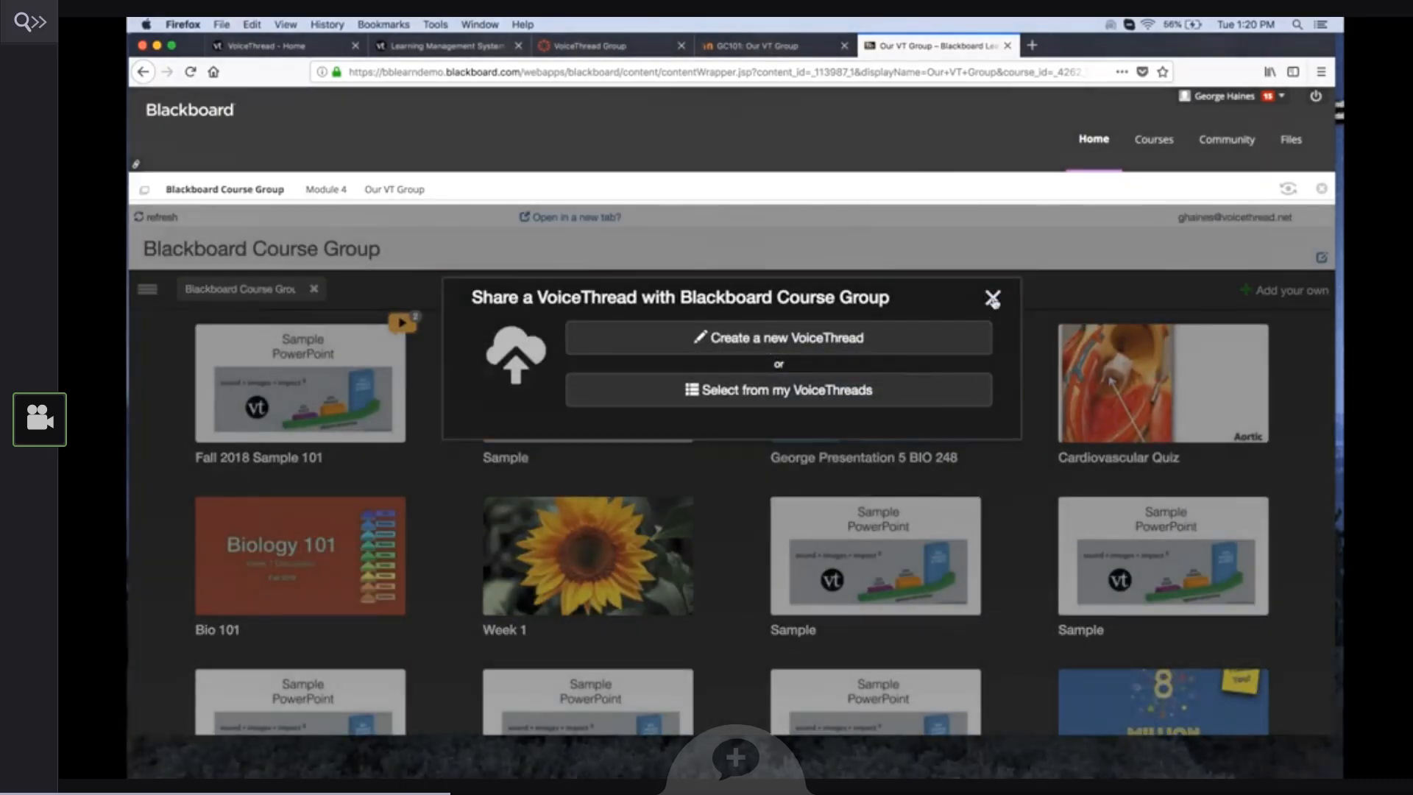
pyautogui.click(993, 299)
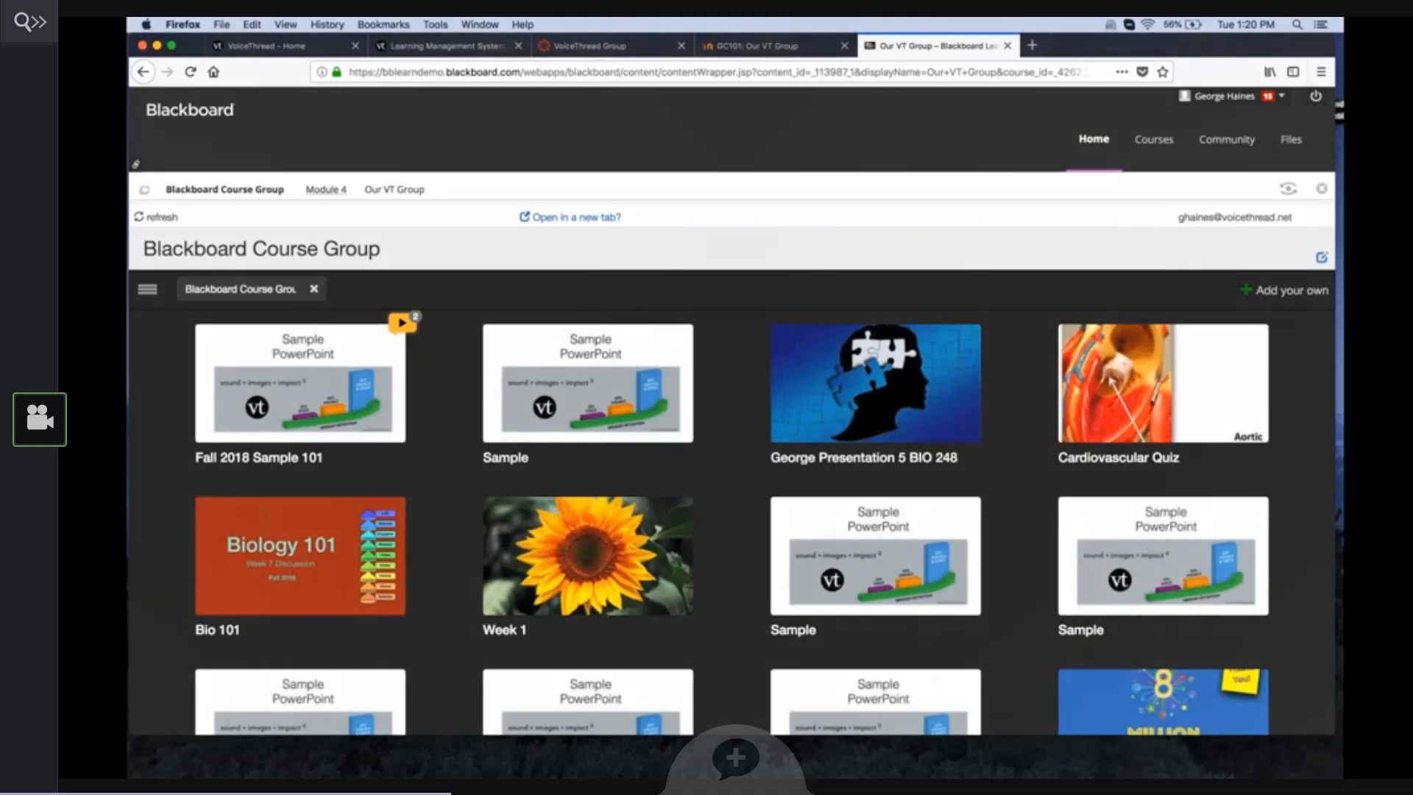
# Return to Module 4, add a VoiceThread Demo item named Lecture Week 2, and submit it.
pyautogui.click(326, 189)
pyautogui.click(600, 46)
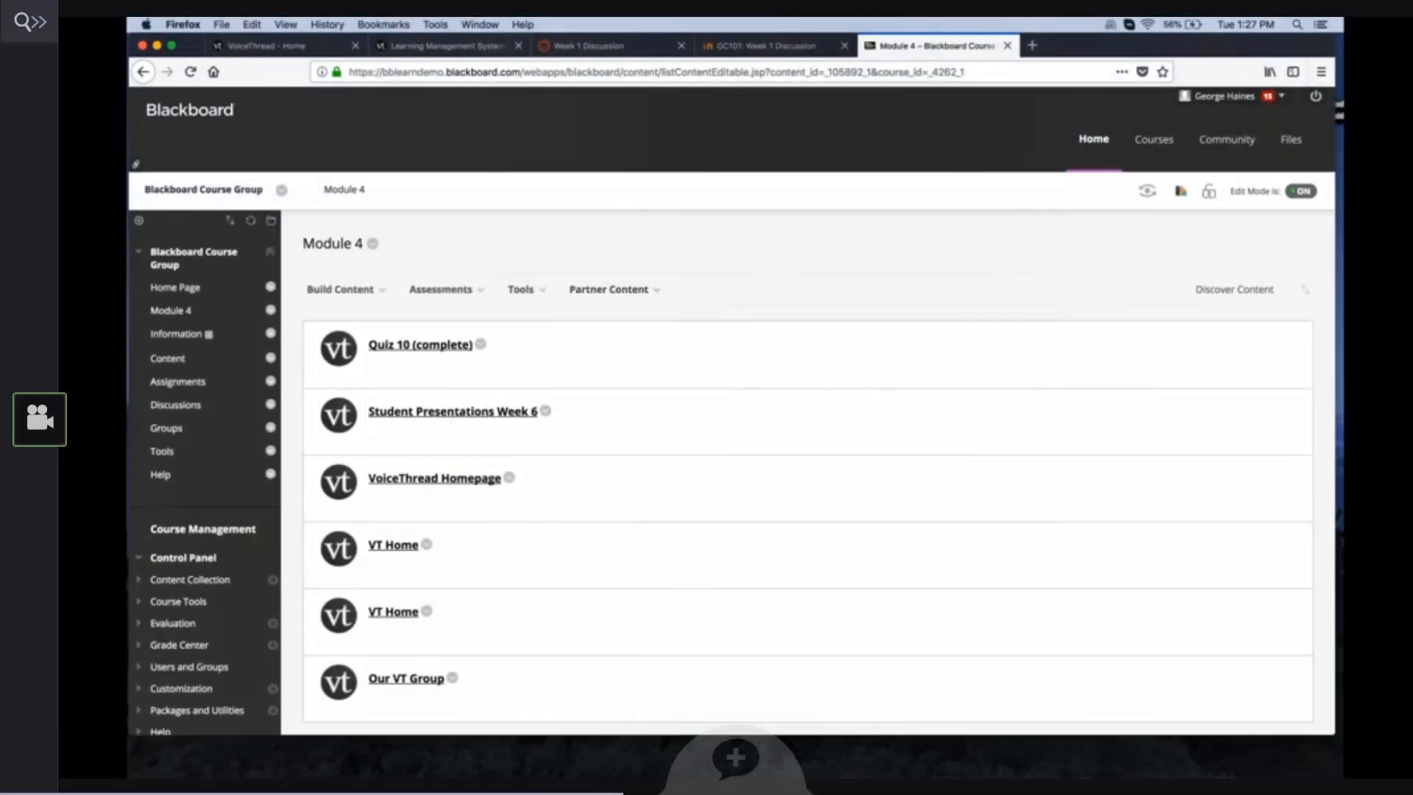
pyautogui.click(521, 289)
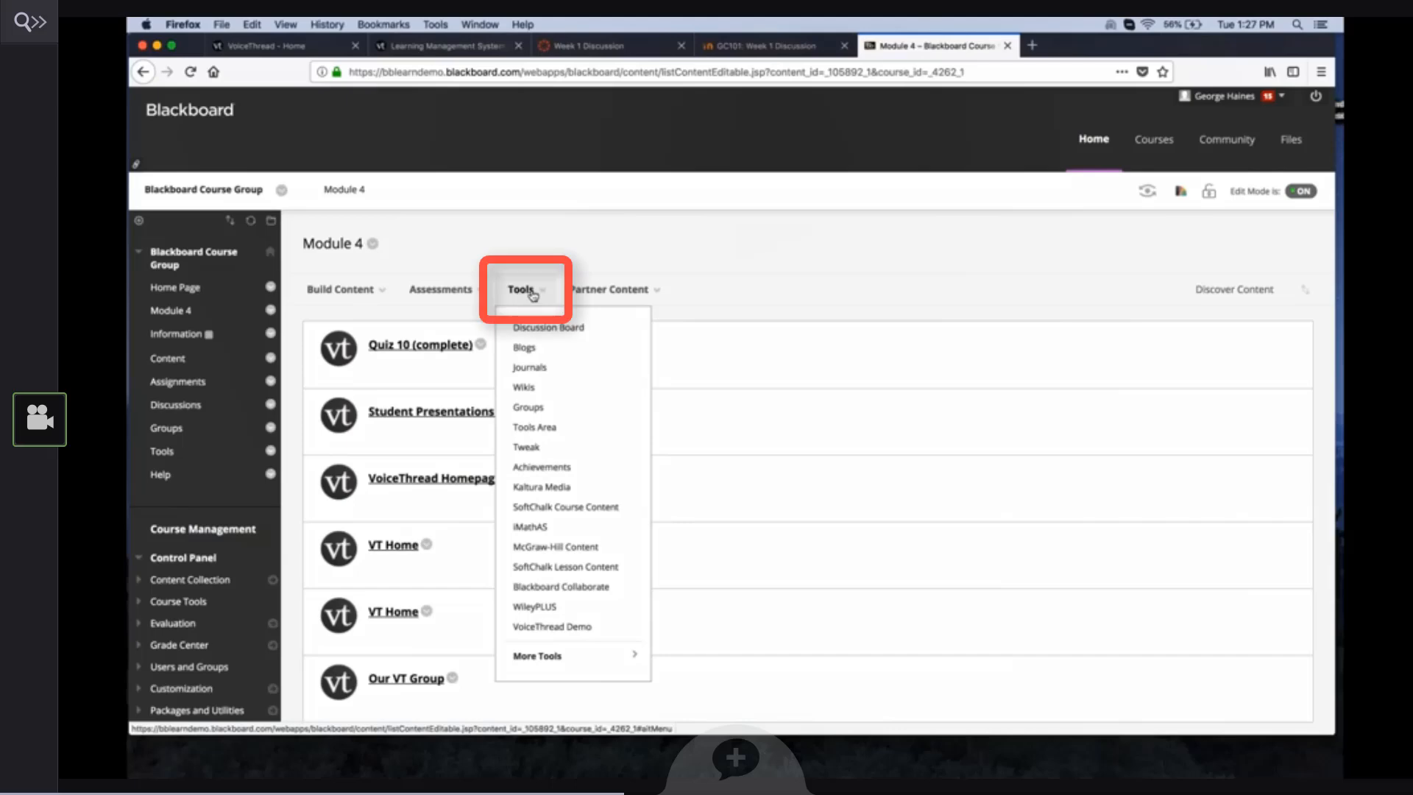
pyautogui.click(535, 631)
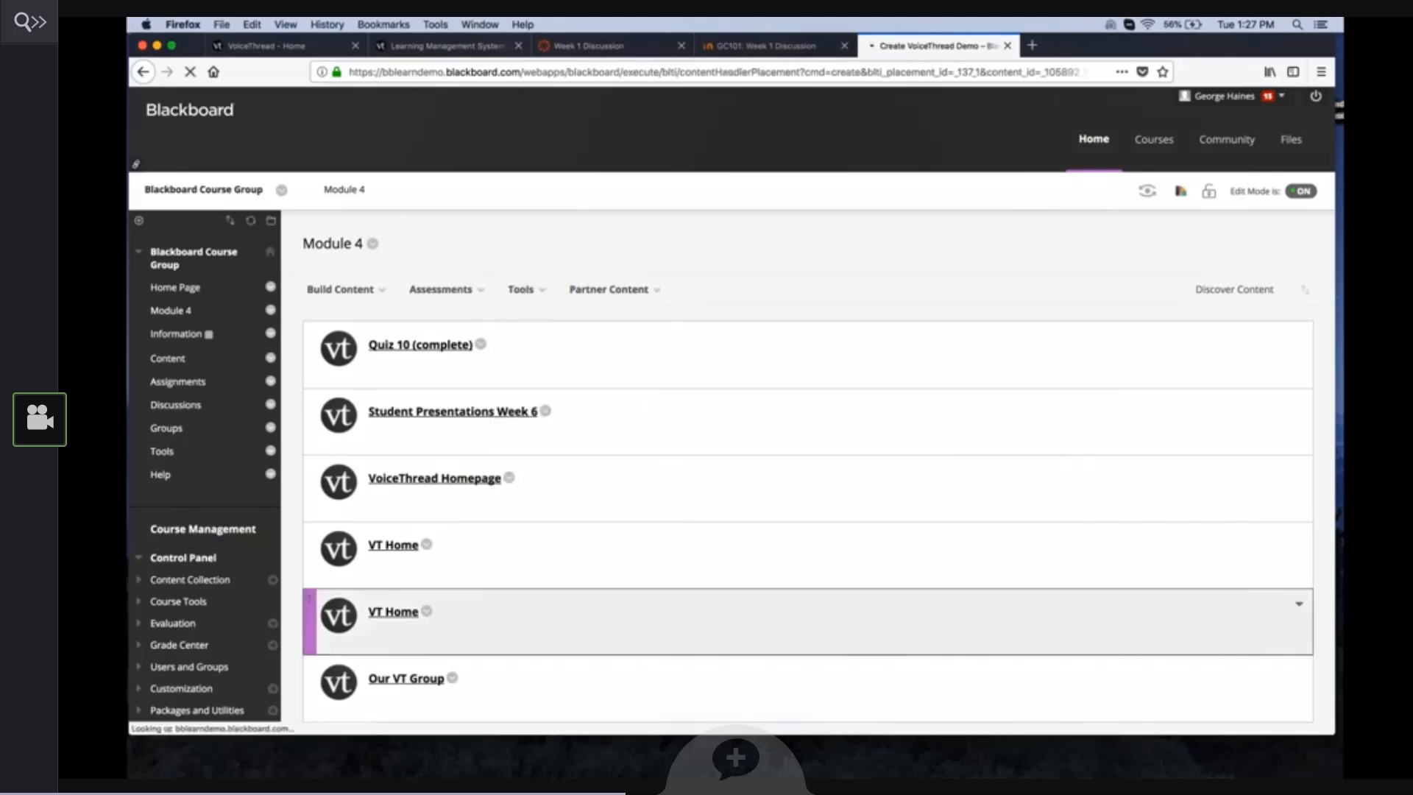
pyautogui.click(524, 384)
pyautogui.write('Le')
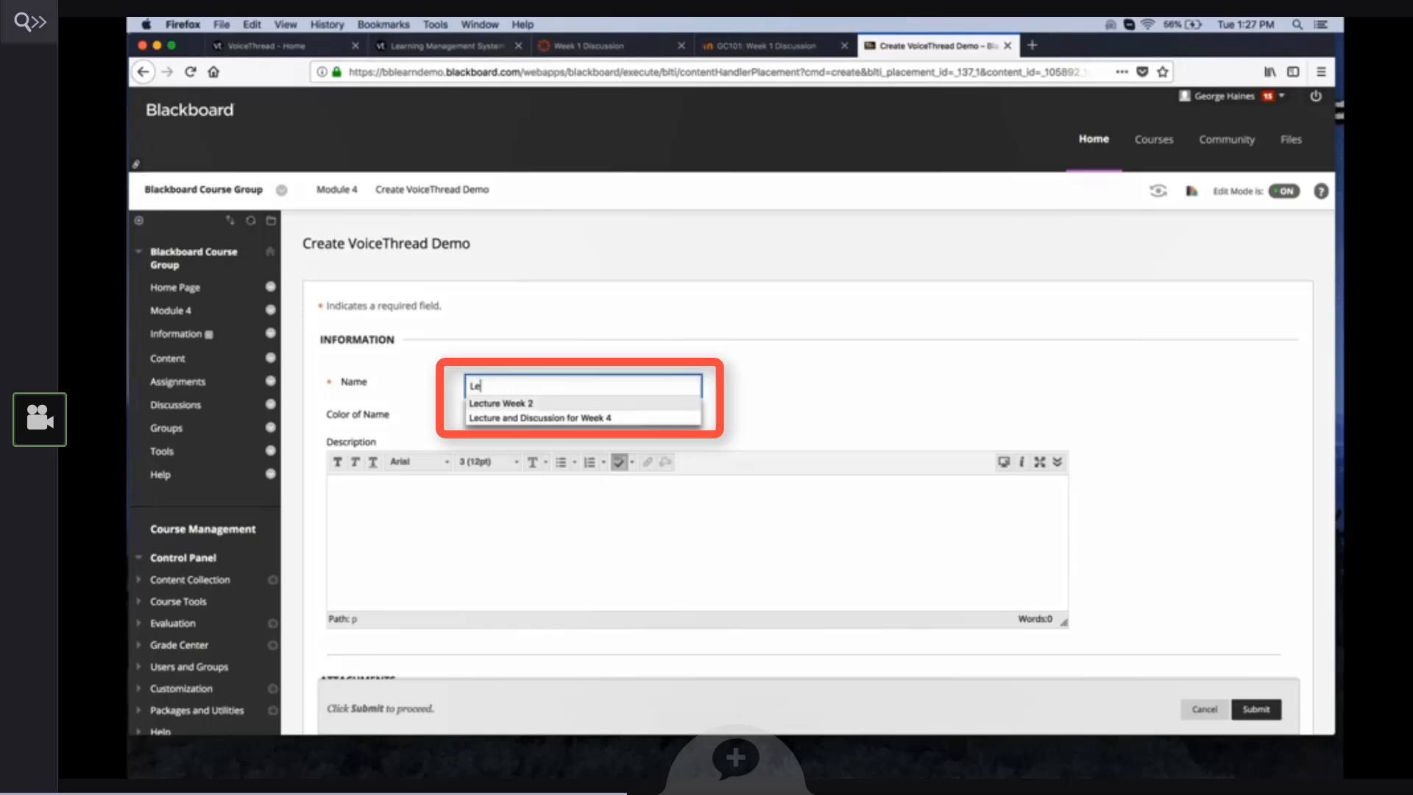
pyautogui.press('Down')
pyautogui.press('Return')
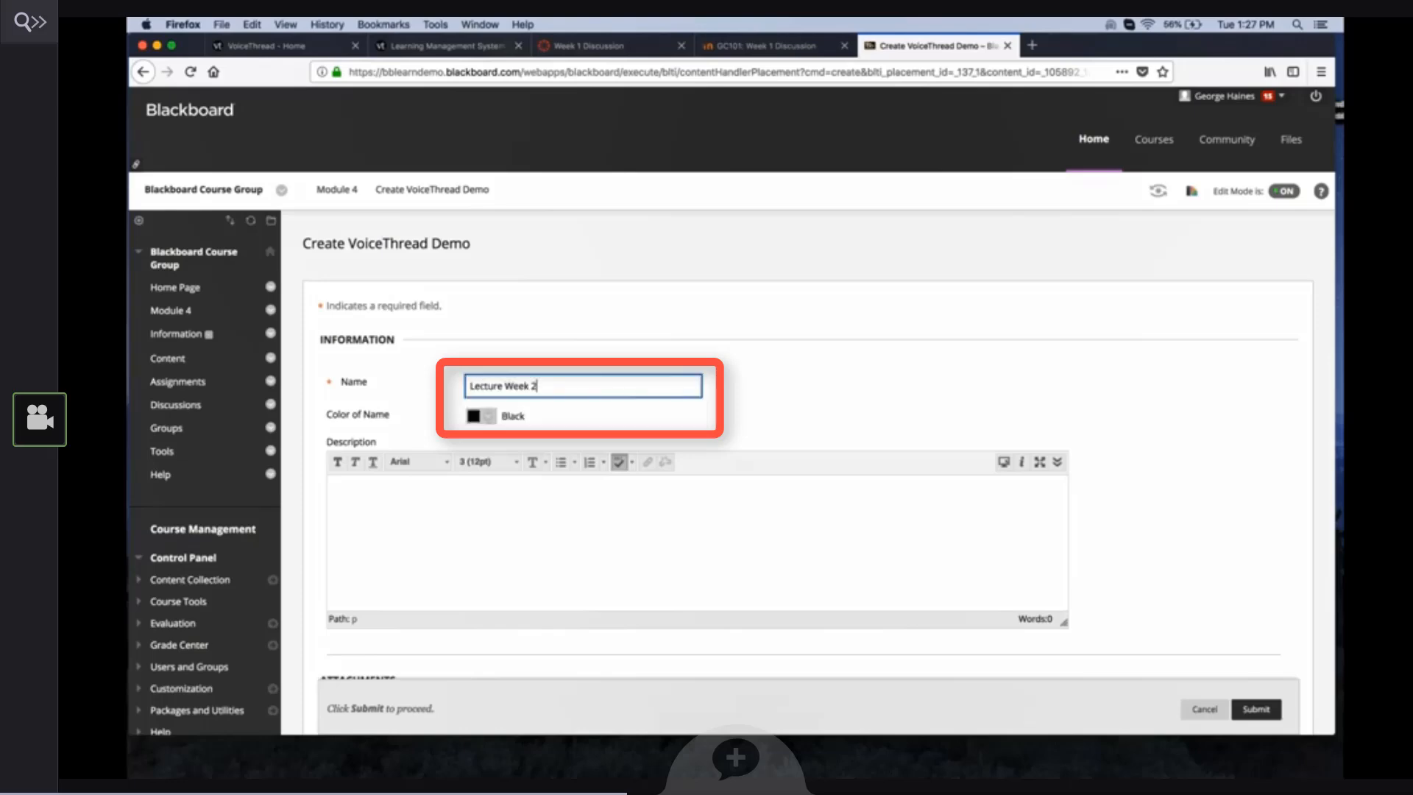
pyautogui.scroll(-1, 1162, 446)
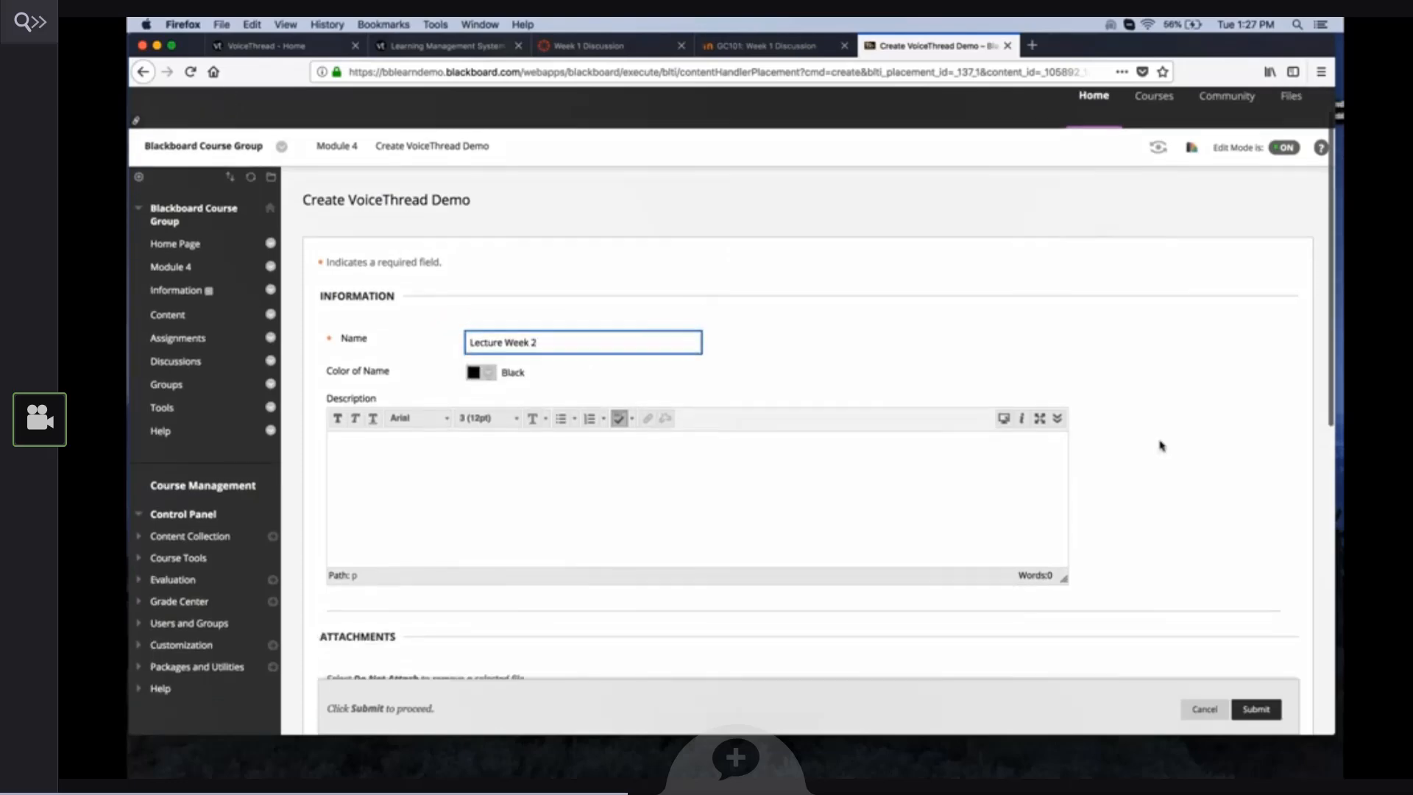
pyautogui.click(1257, 710)
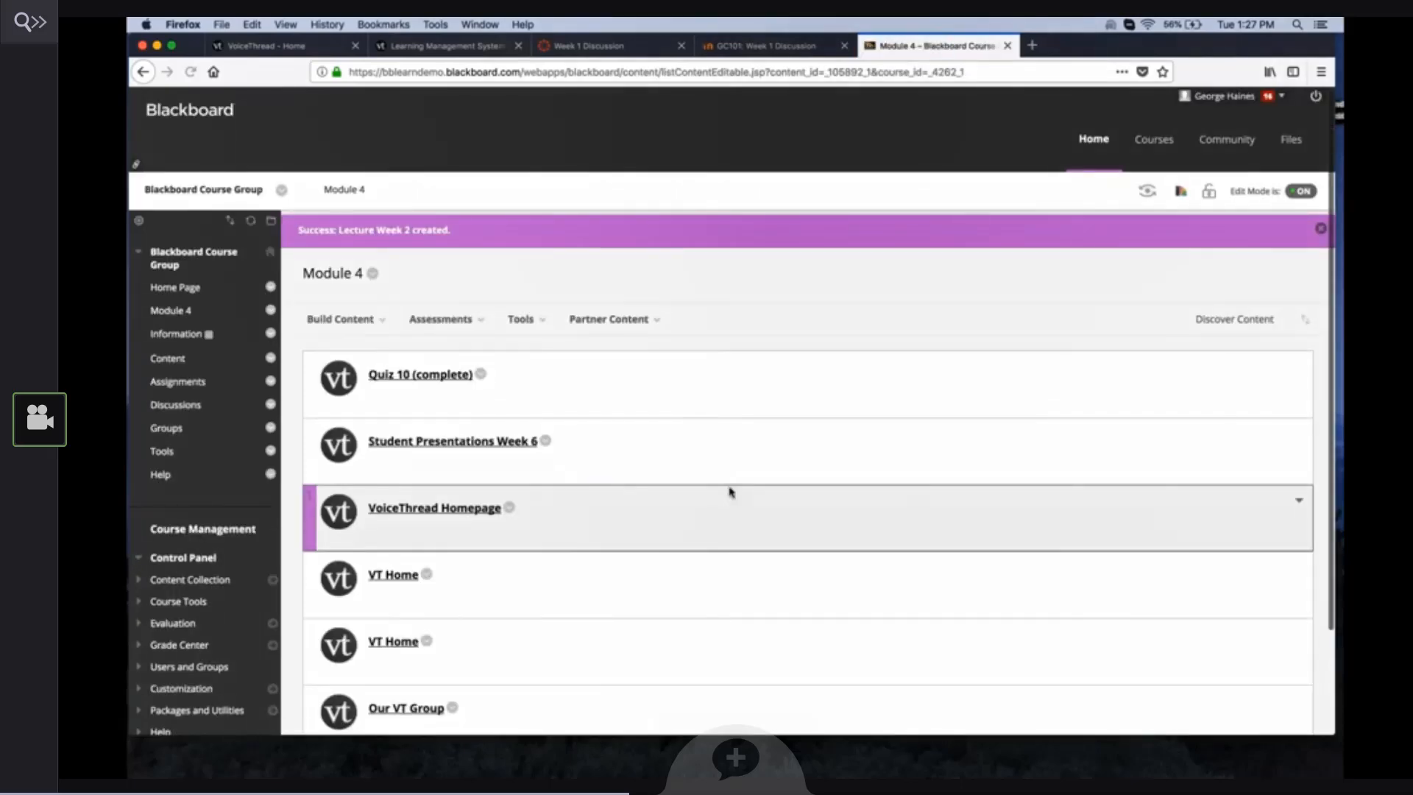
# Set up the Lecture Week 2 item as an Individual VT that shares the Test VoiceThread with the class.
pyautogui.scroll(-3, 730, 492)
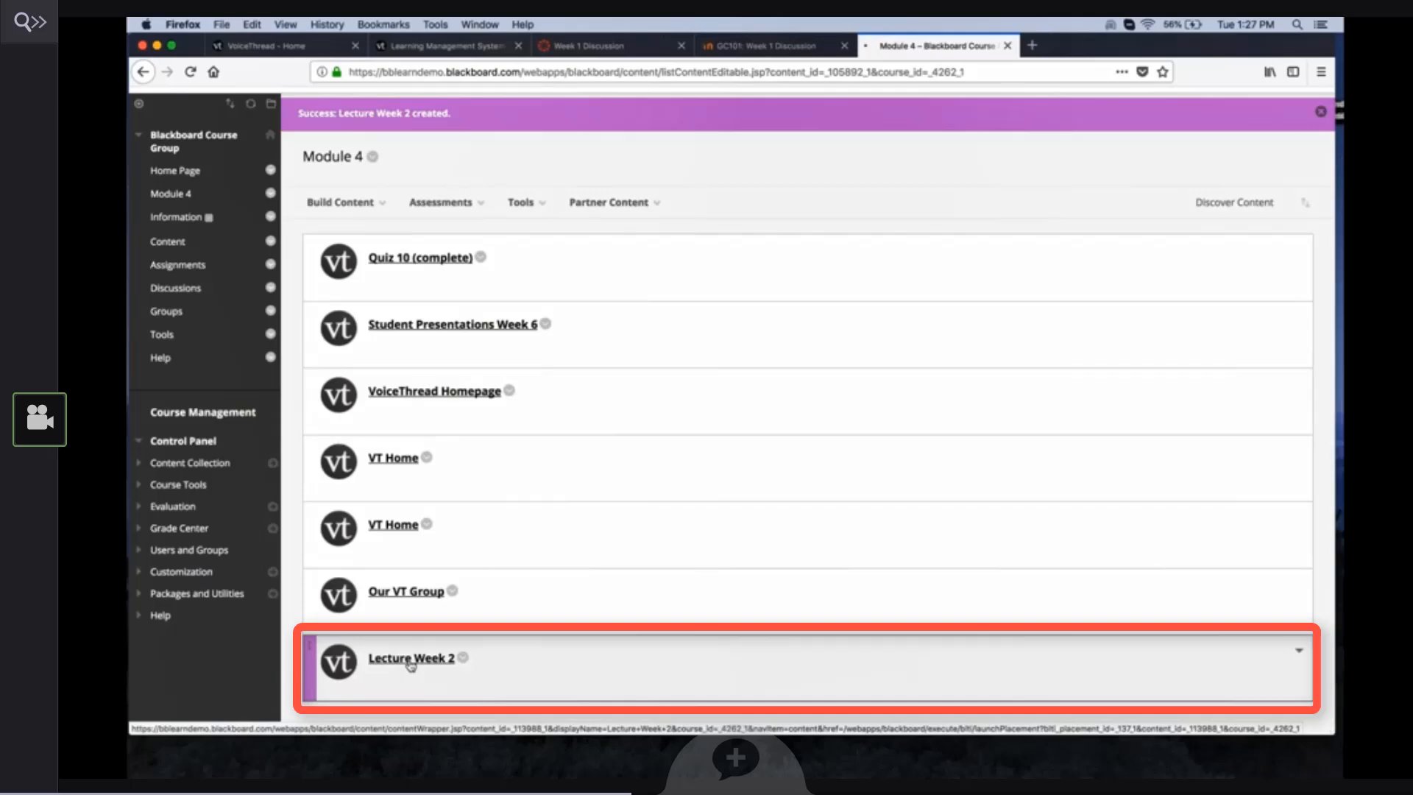
pyautogui.click(410, 661)
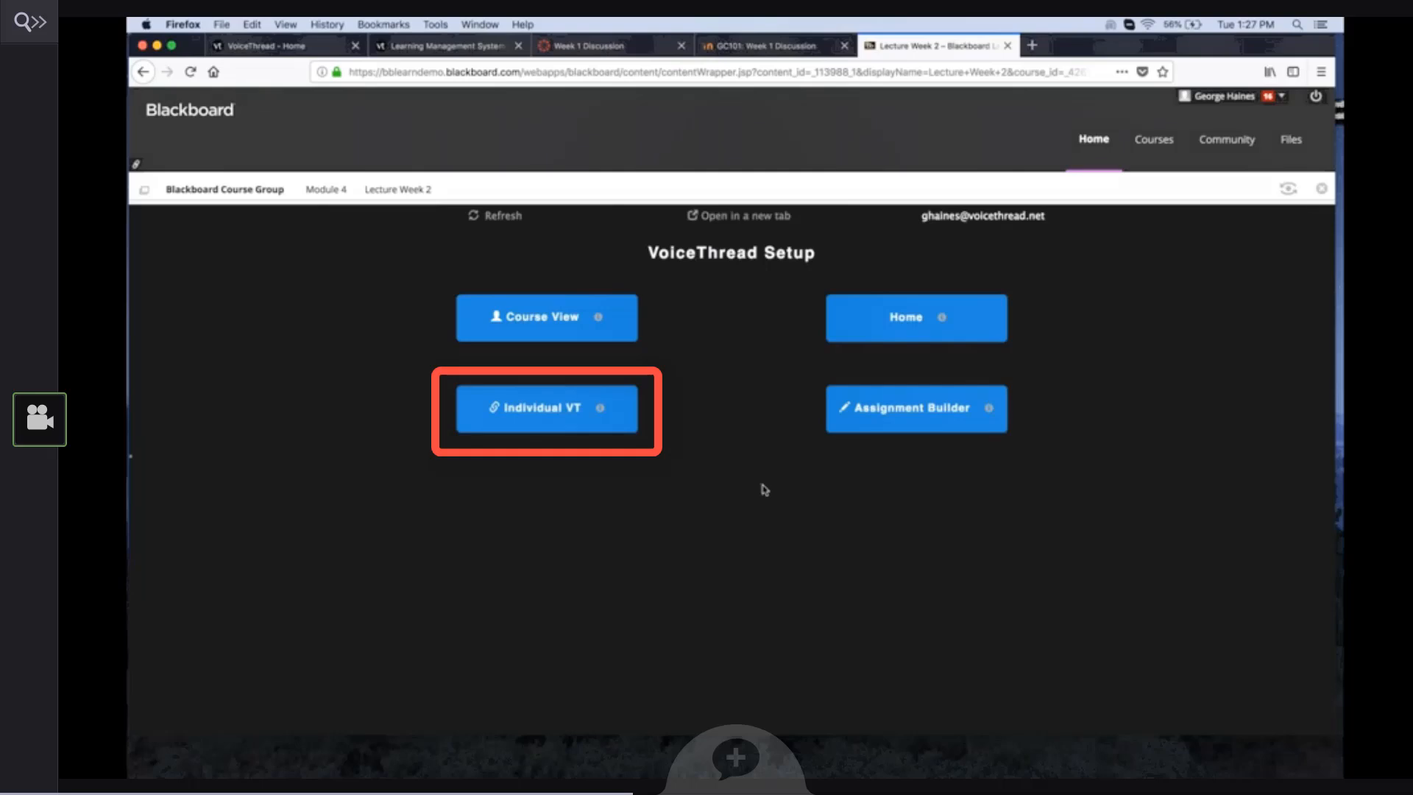
pyautogui.click(557, 421)
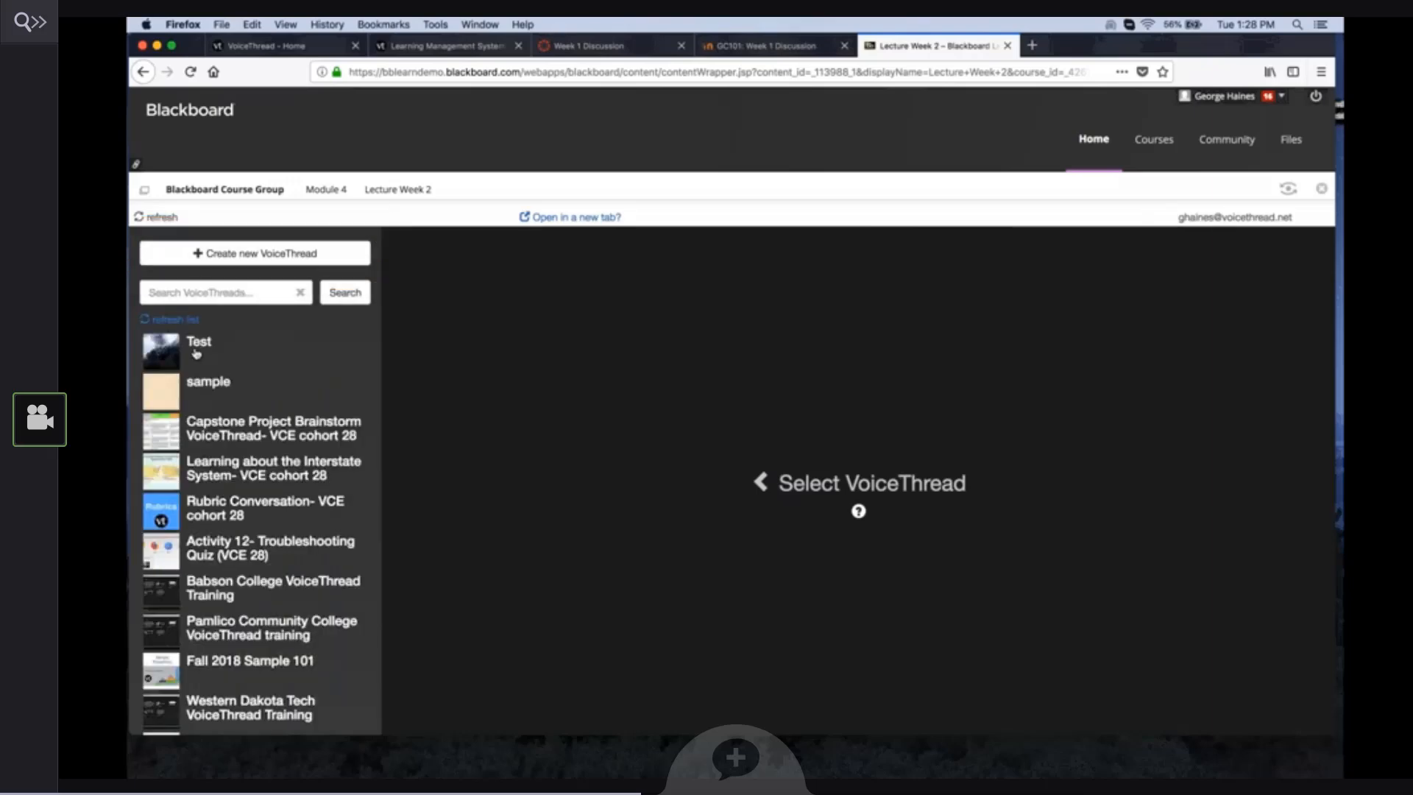
pyautogui.click(196, 353)
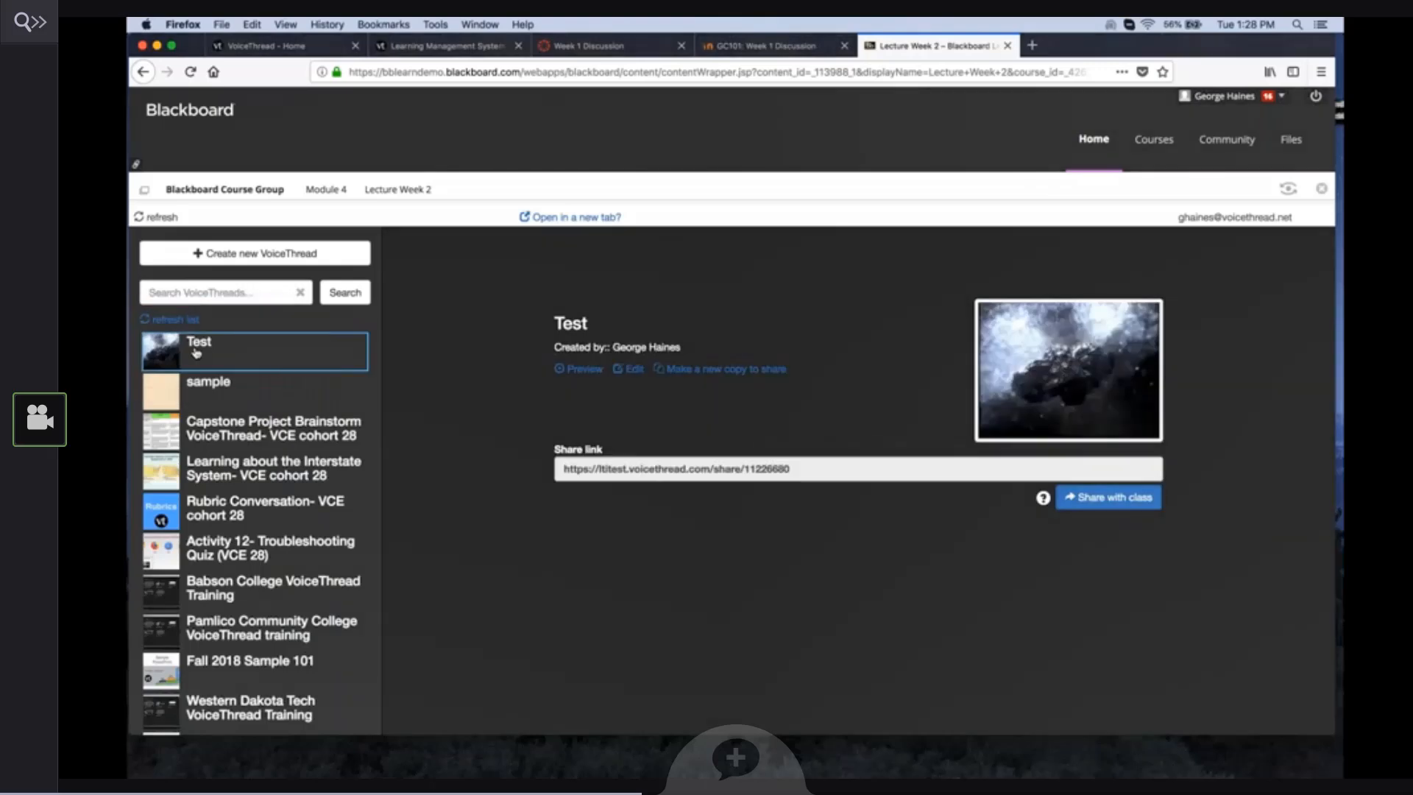
pyautogui.click(1089, 497)
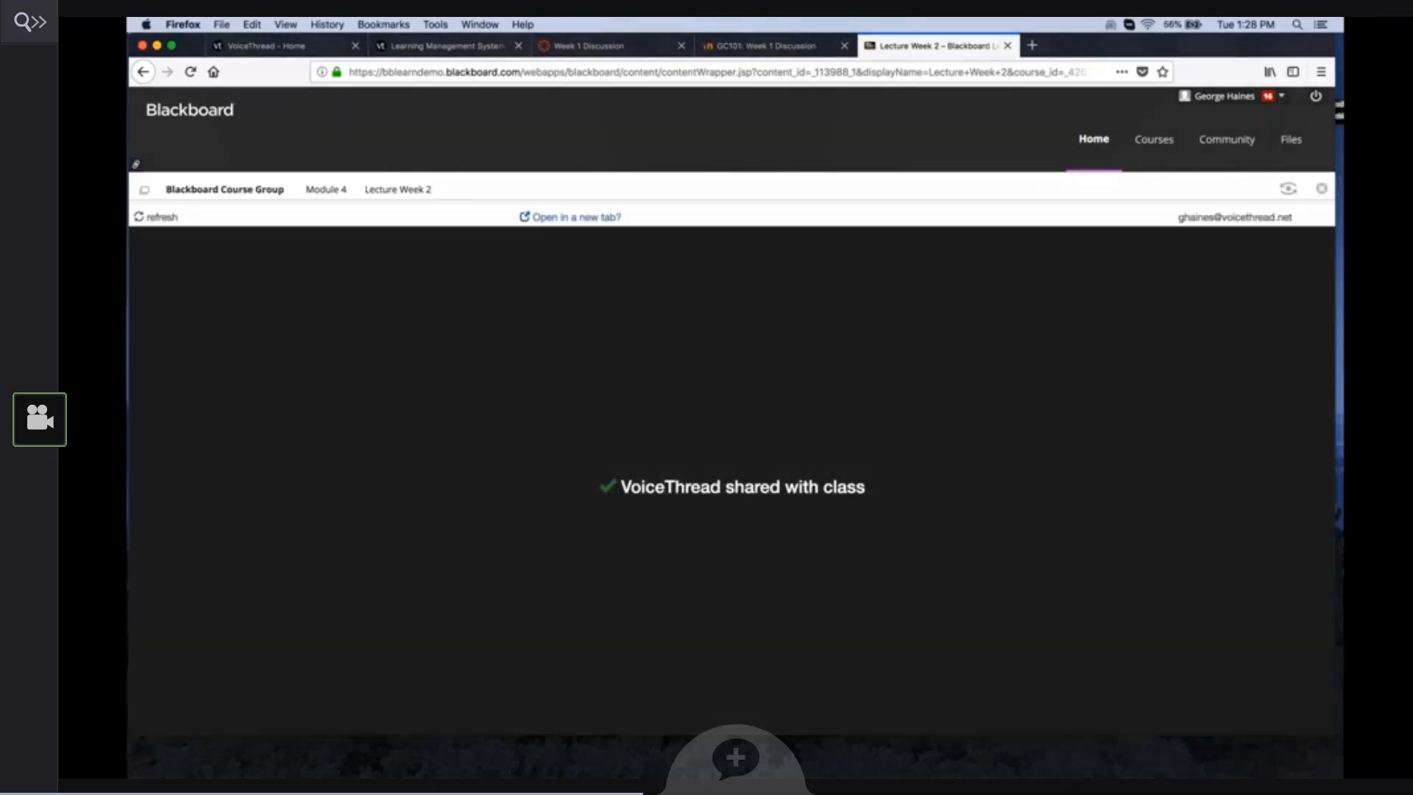
pyautogui.click(326, 190)
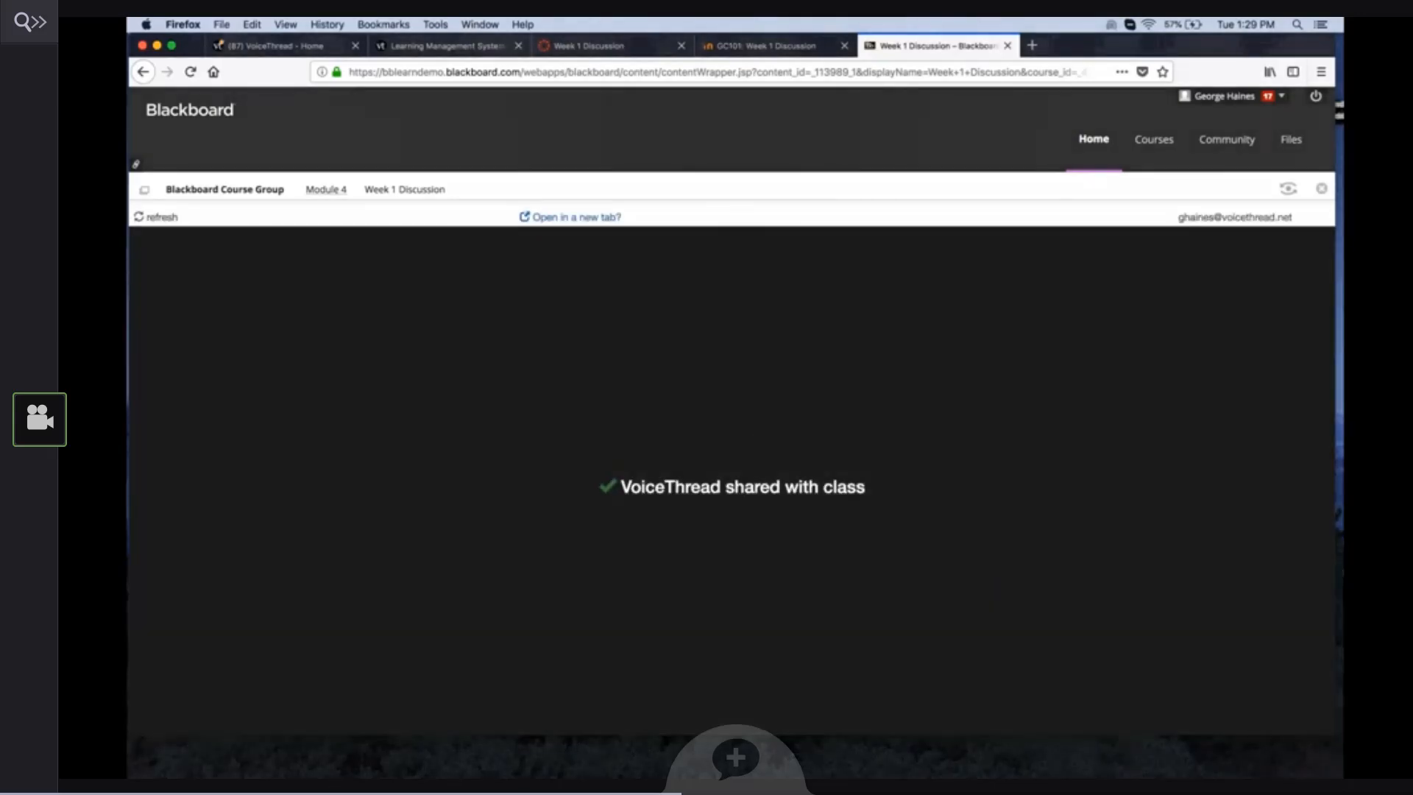
# Open the Week 1 Discussion item from Module 4 and bring up the comment options on its VoiceThread.
pyautogui.click(337, 190)
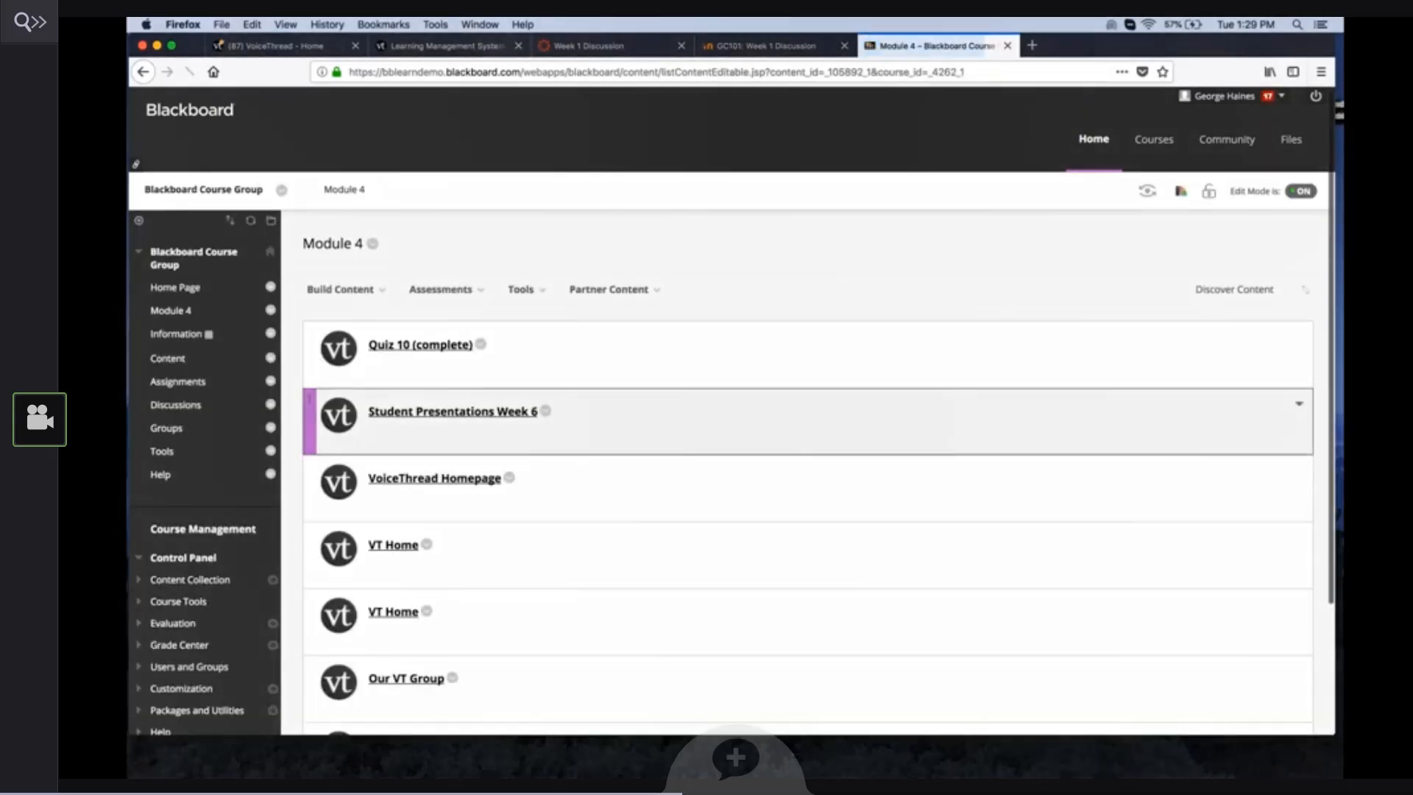
pyautogui.scroll(-4, 736, 412)
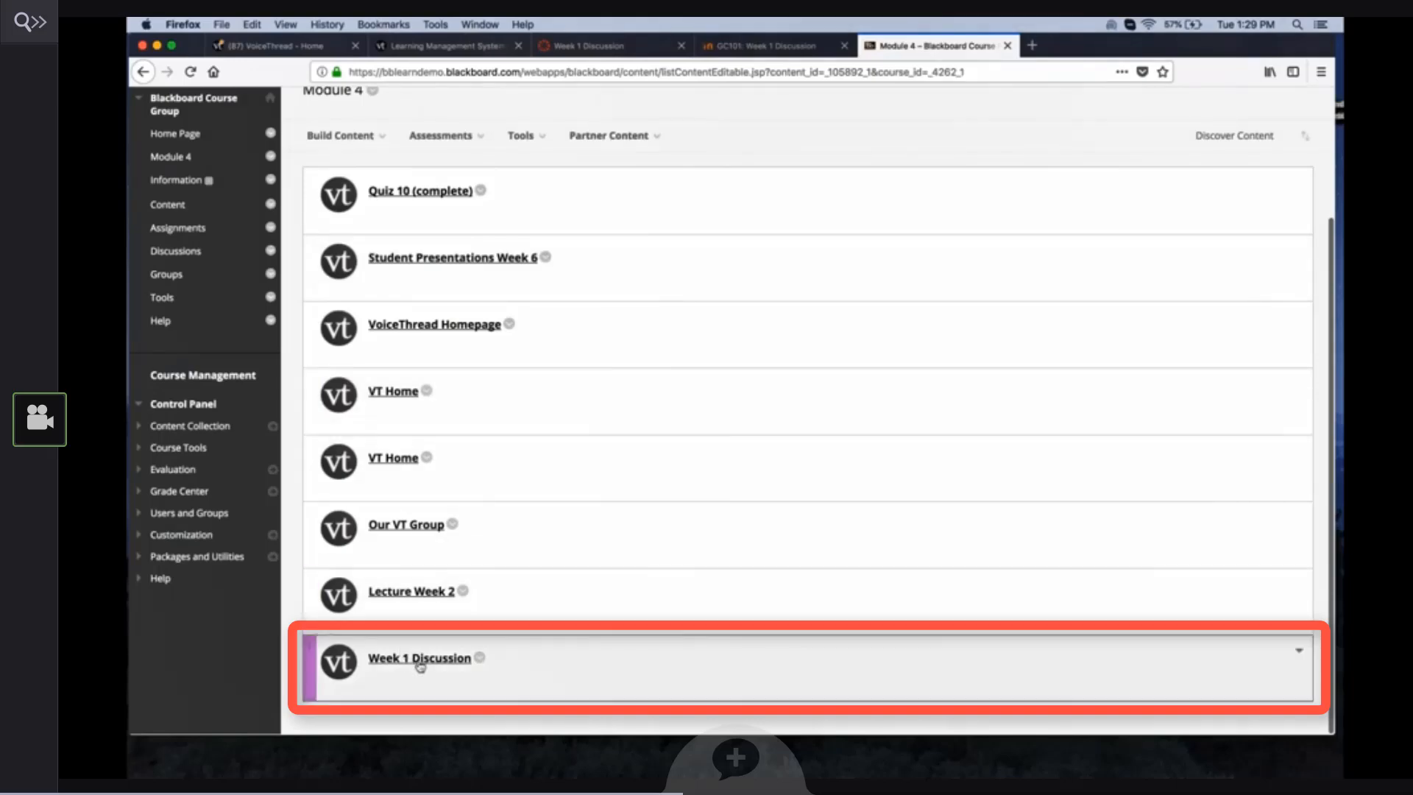
pyautogui.click(419, 661)
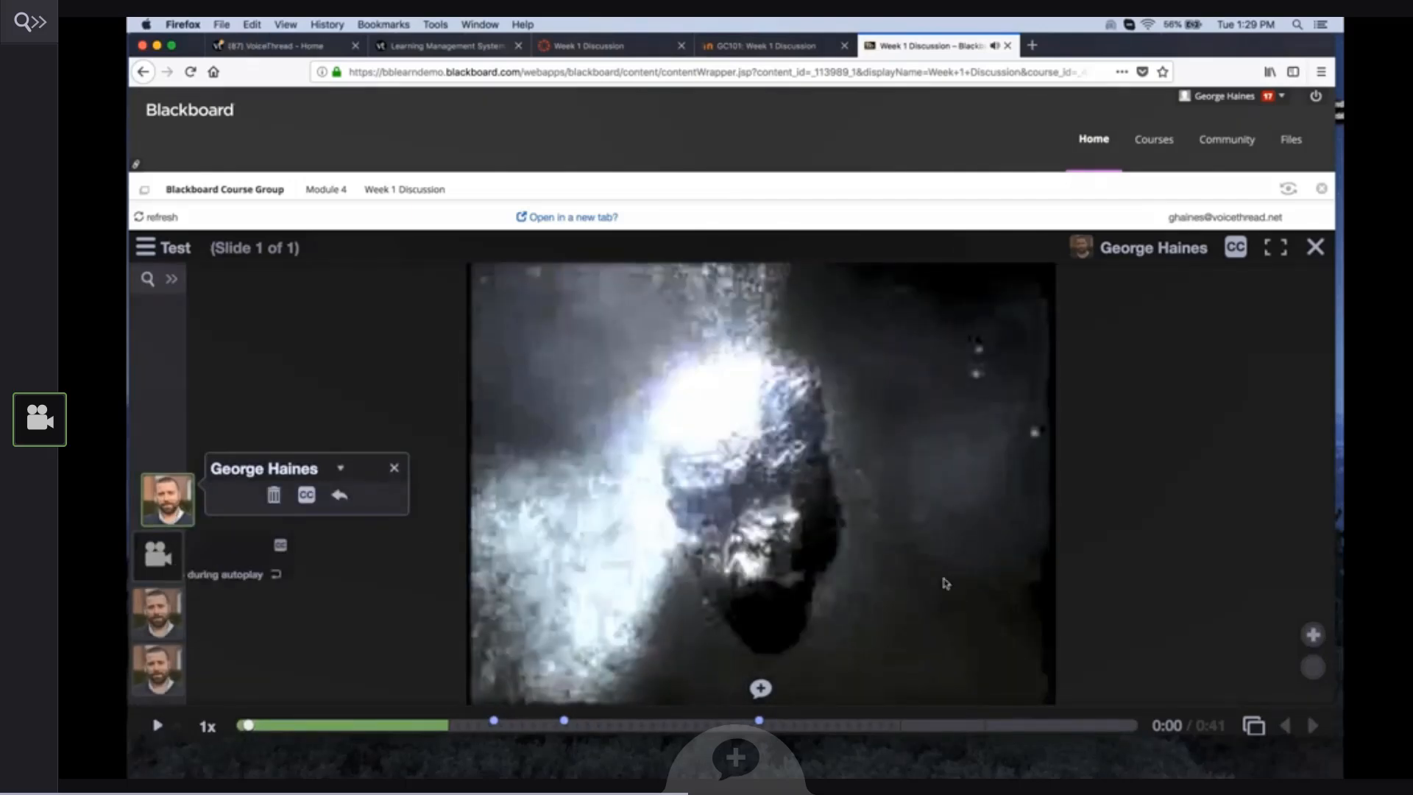
pyautogui.click(758, 688)
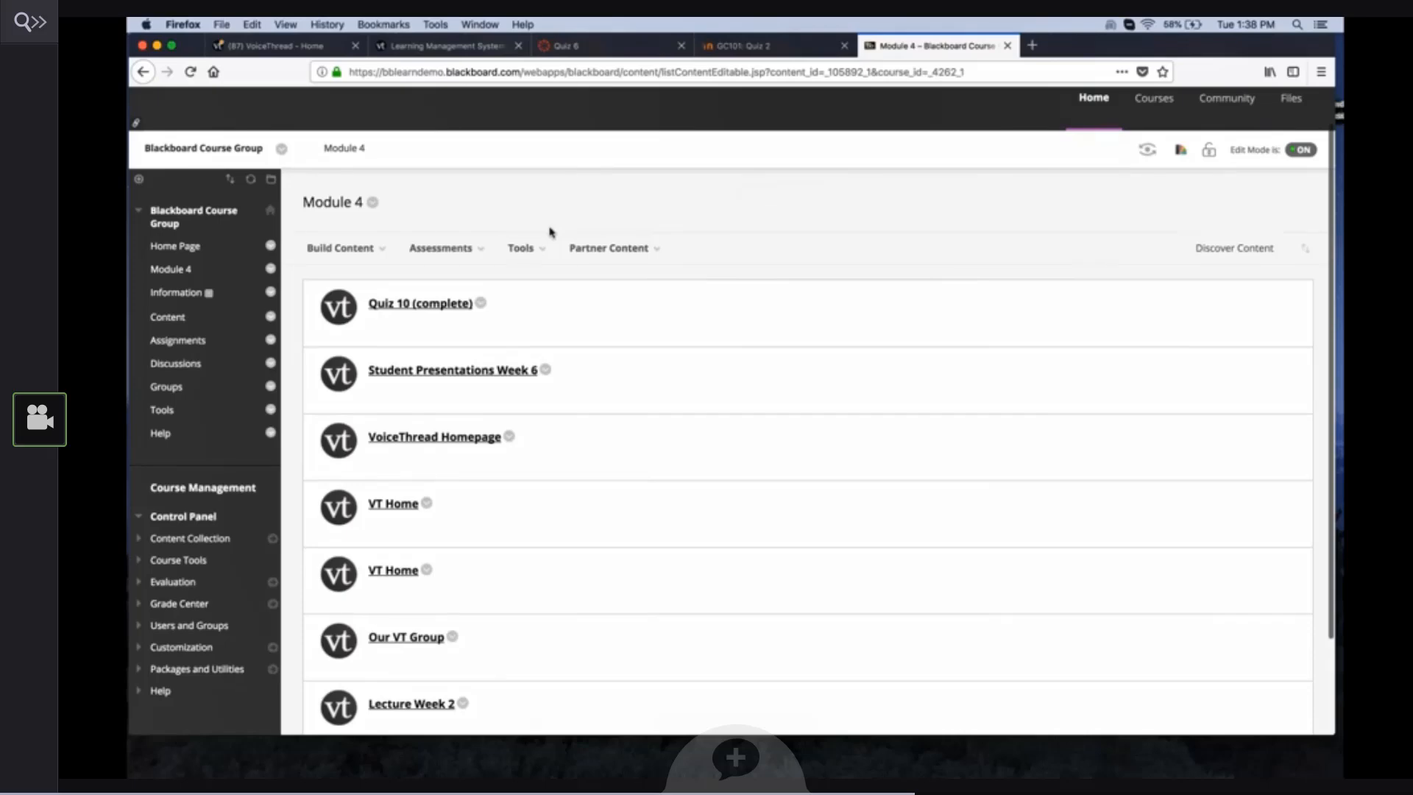
# Add a VoiceThread Demo item named Watch this Lecture to Module 4 with 10 points possible, and submit it.
pyautogui.click(514, 254)
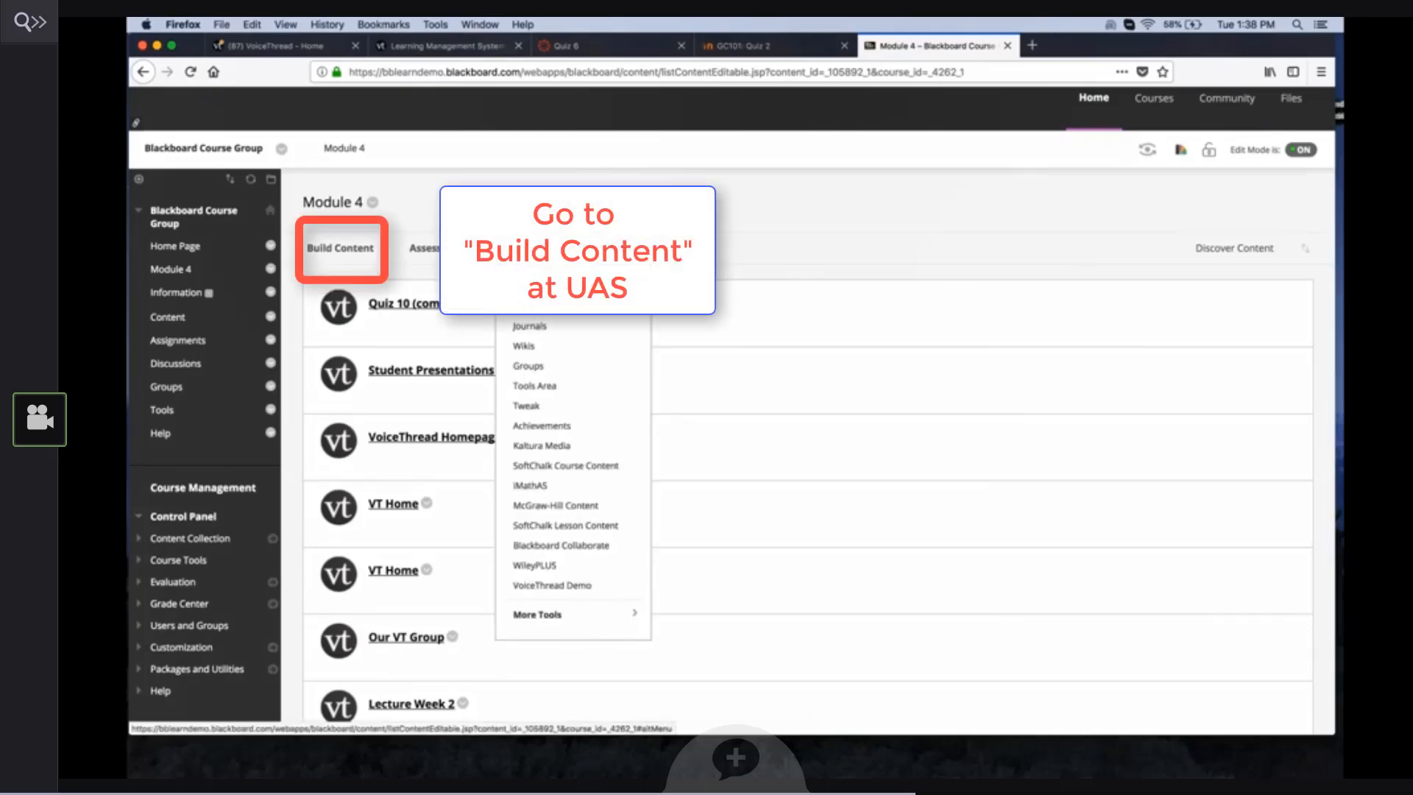
pyautogui.click(543, 586)
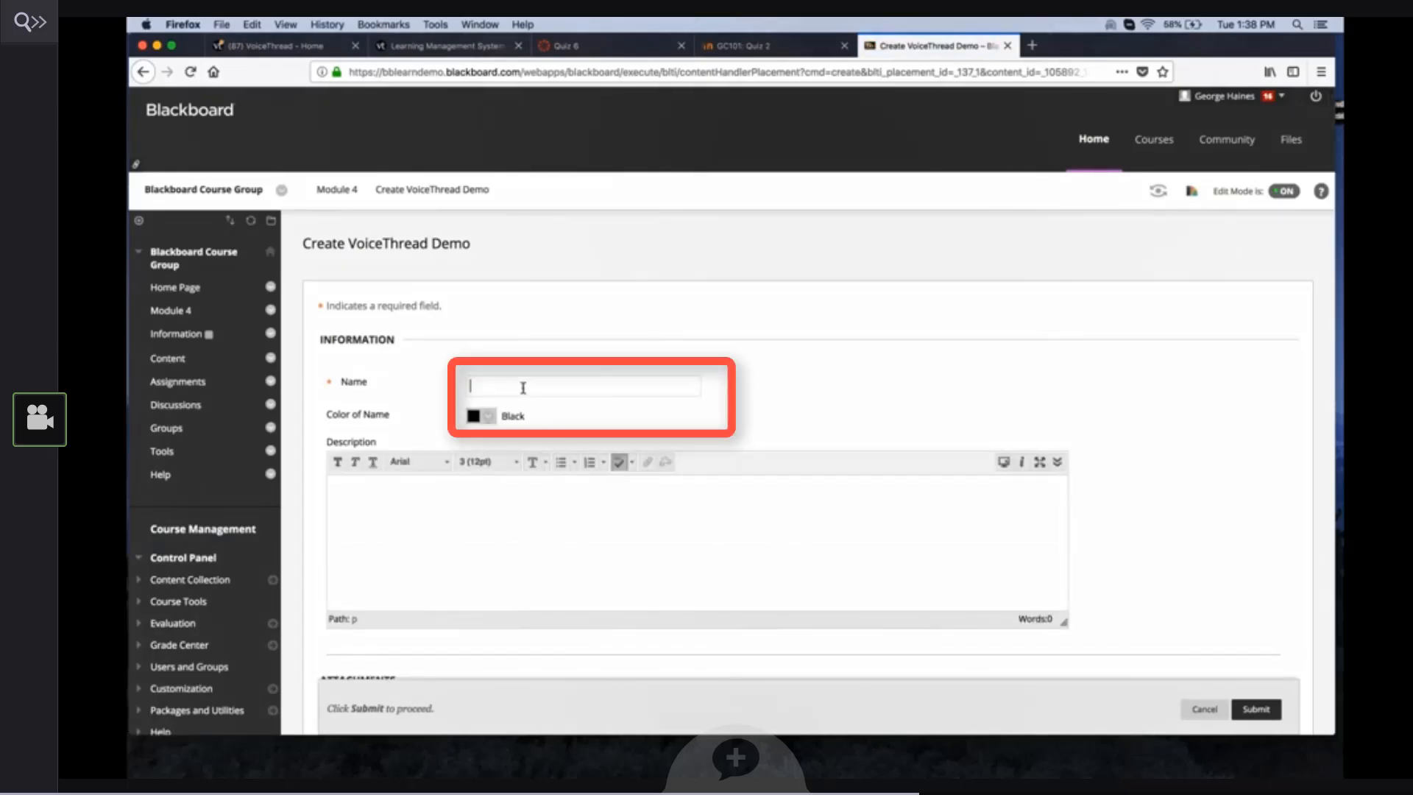
pyautogui.write('Watch this Lecture')
pyautogui.scroll(-10, 761, 401)
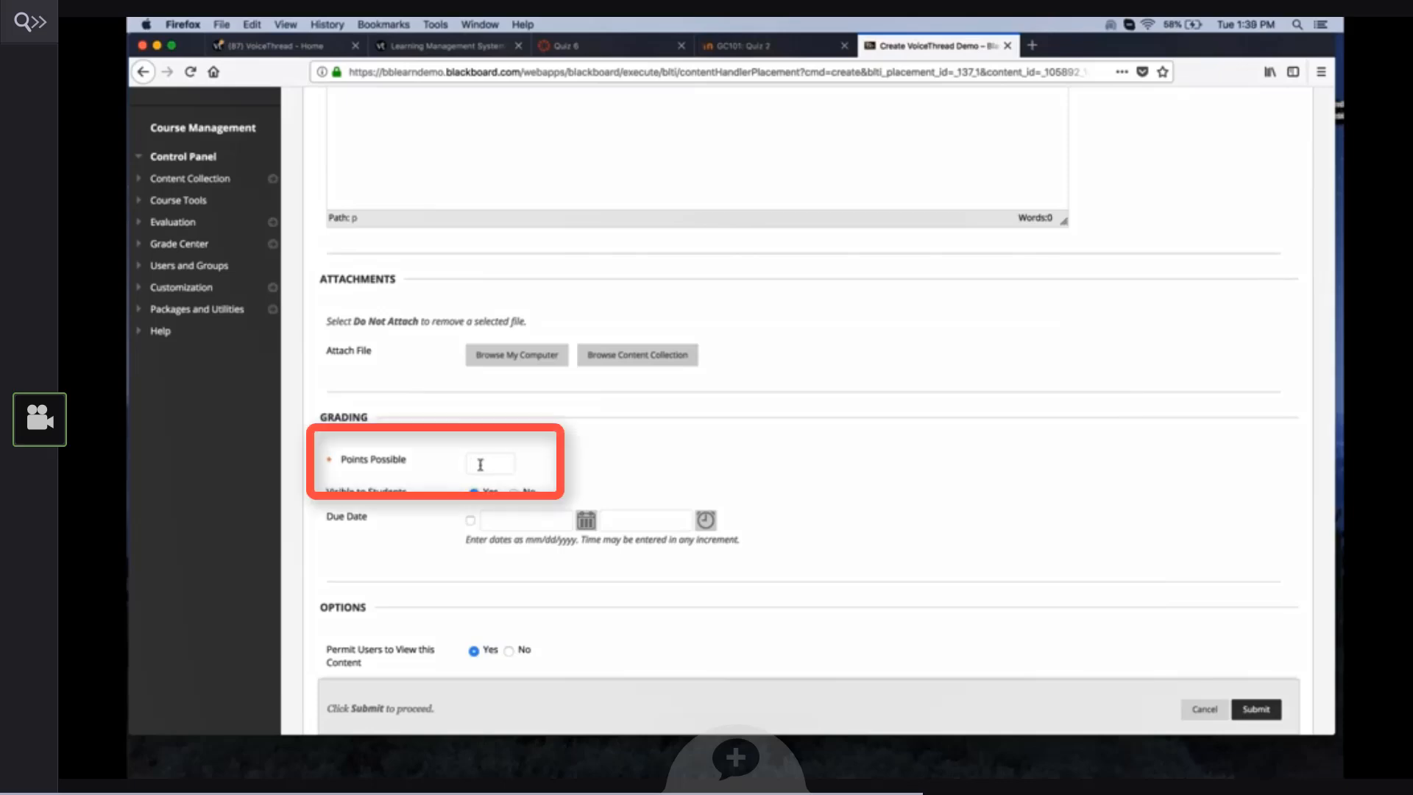
pyautogui.write('0')
pyautogui.click(592, 466)
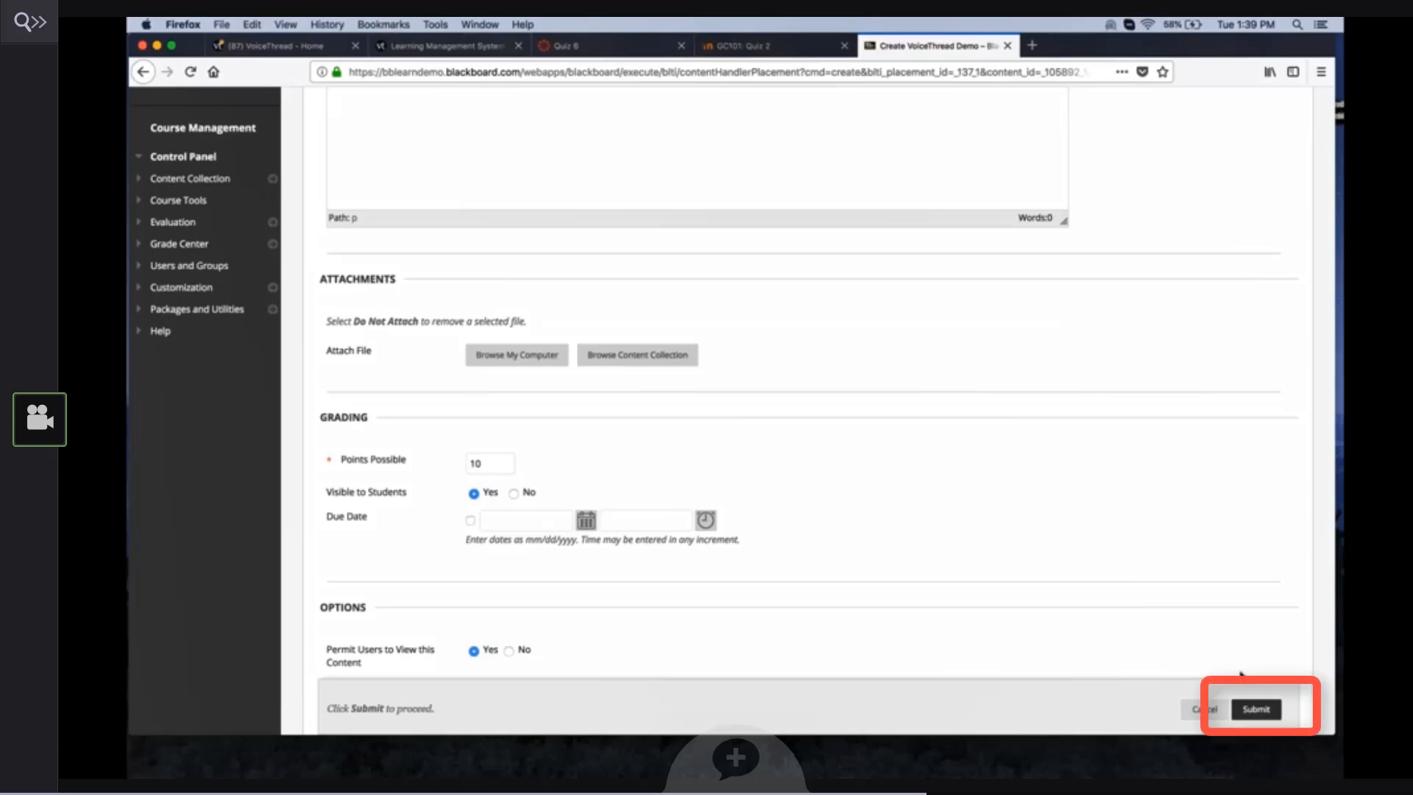
pyautogui.click(1257, 708)
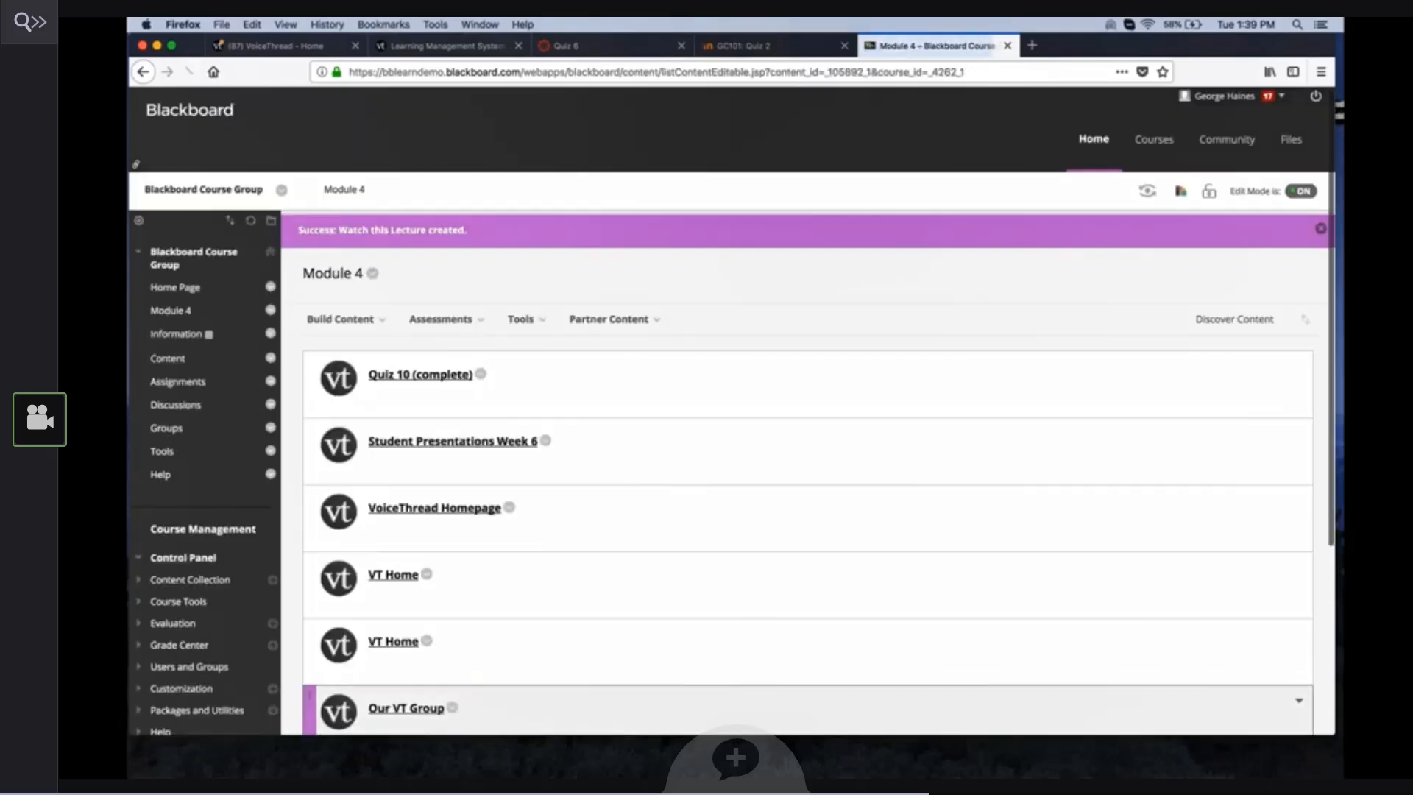
# Set up Watch this Lecture through Assignment Builder as a Watch a VoiceThread assignment using the Test VoiceThread, shared with the class.
pyautogui.scroll(-4, 972, 536)
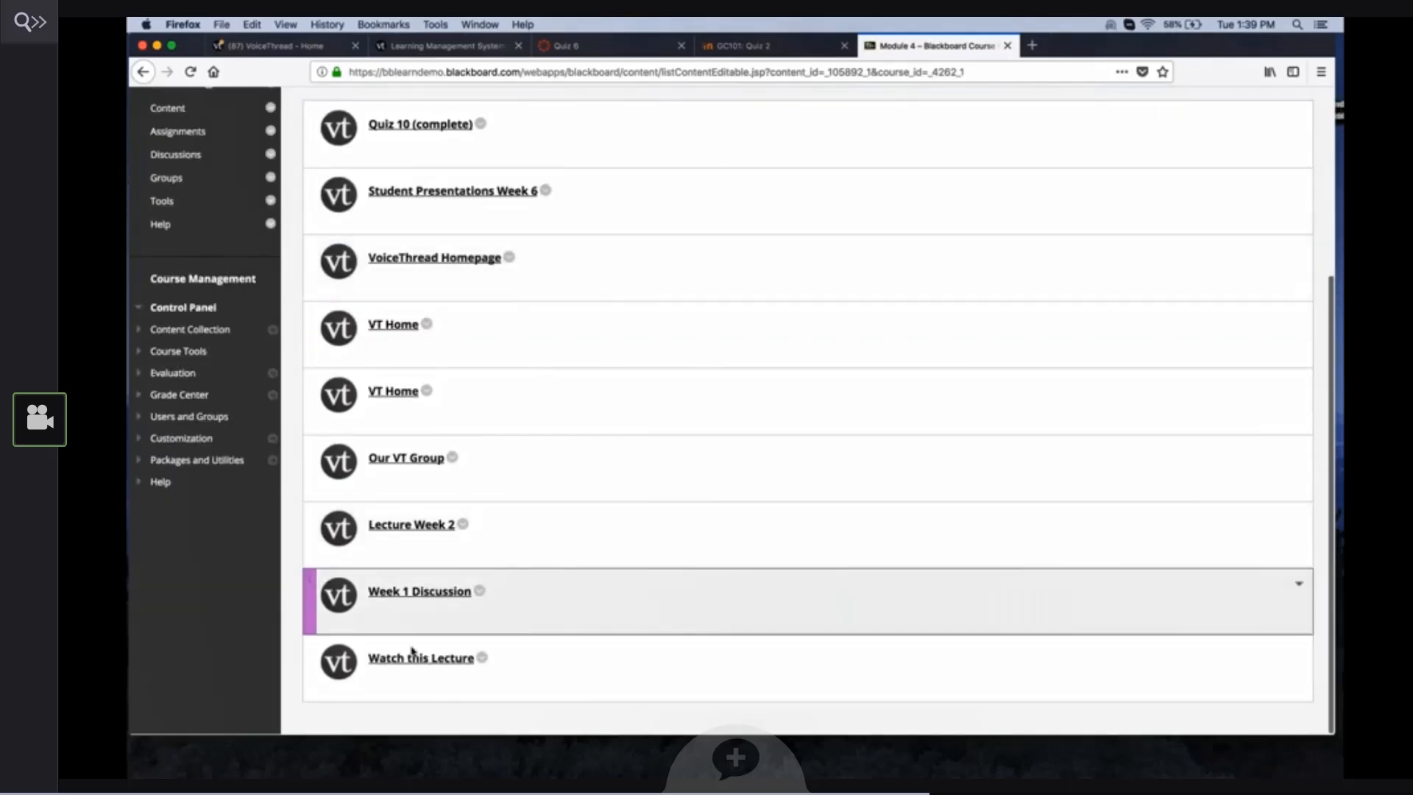
pyautogui.click(424, 658)
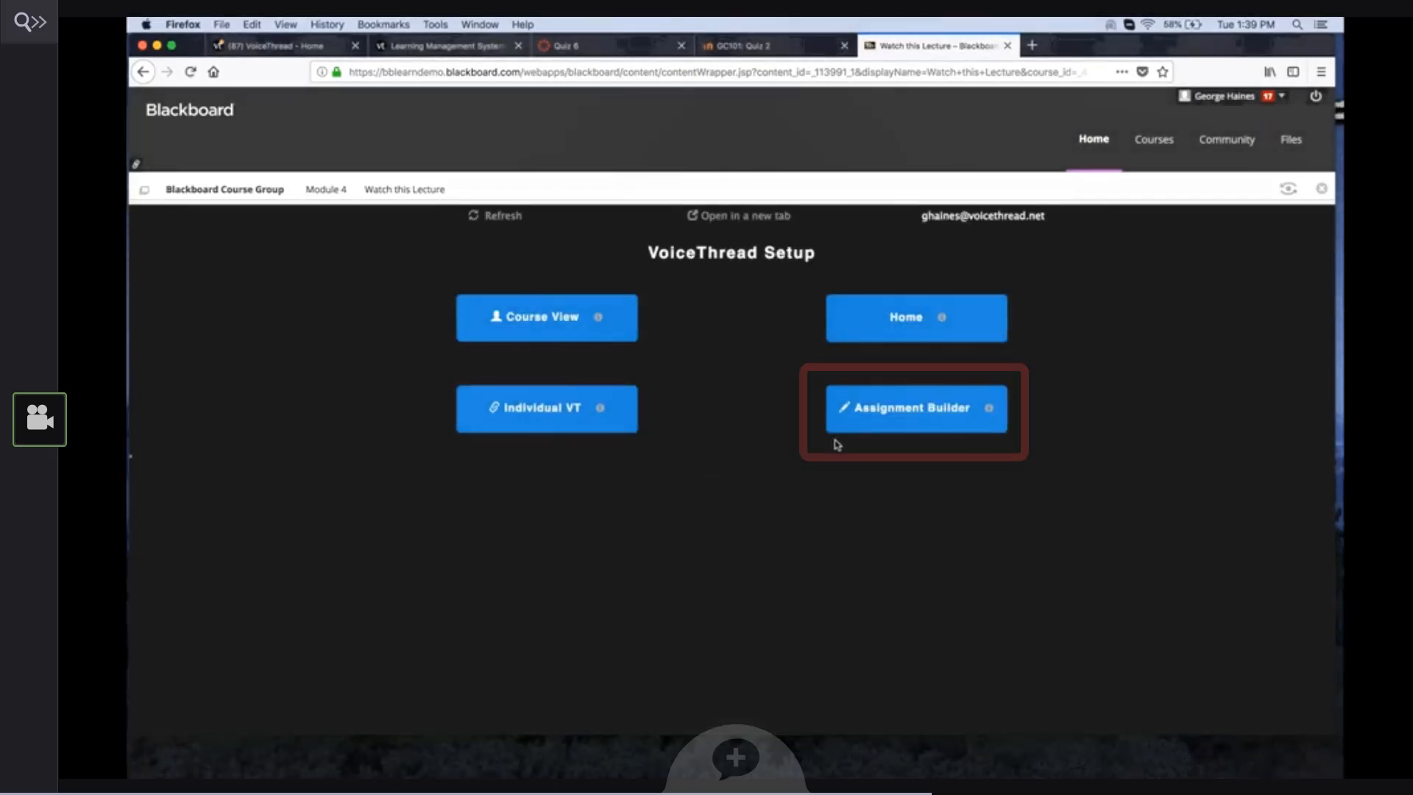
pyautogui.click(918, 423)
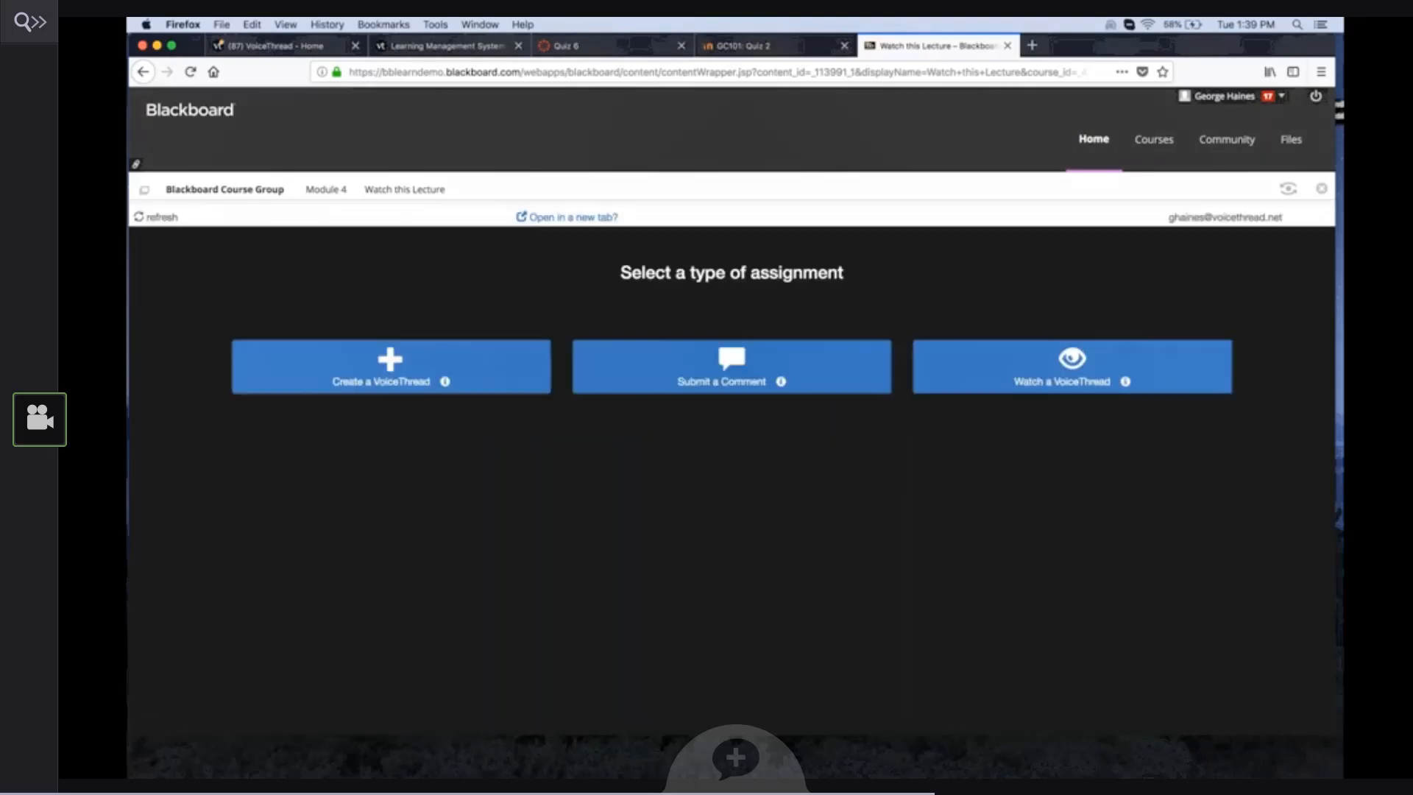
pyautogui.click(965, 379)
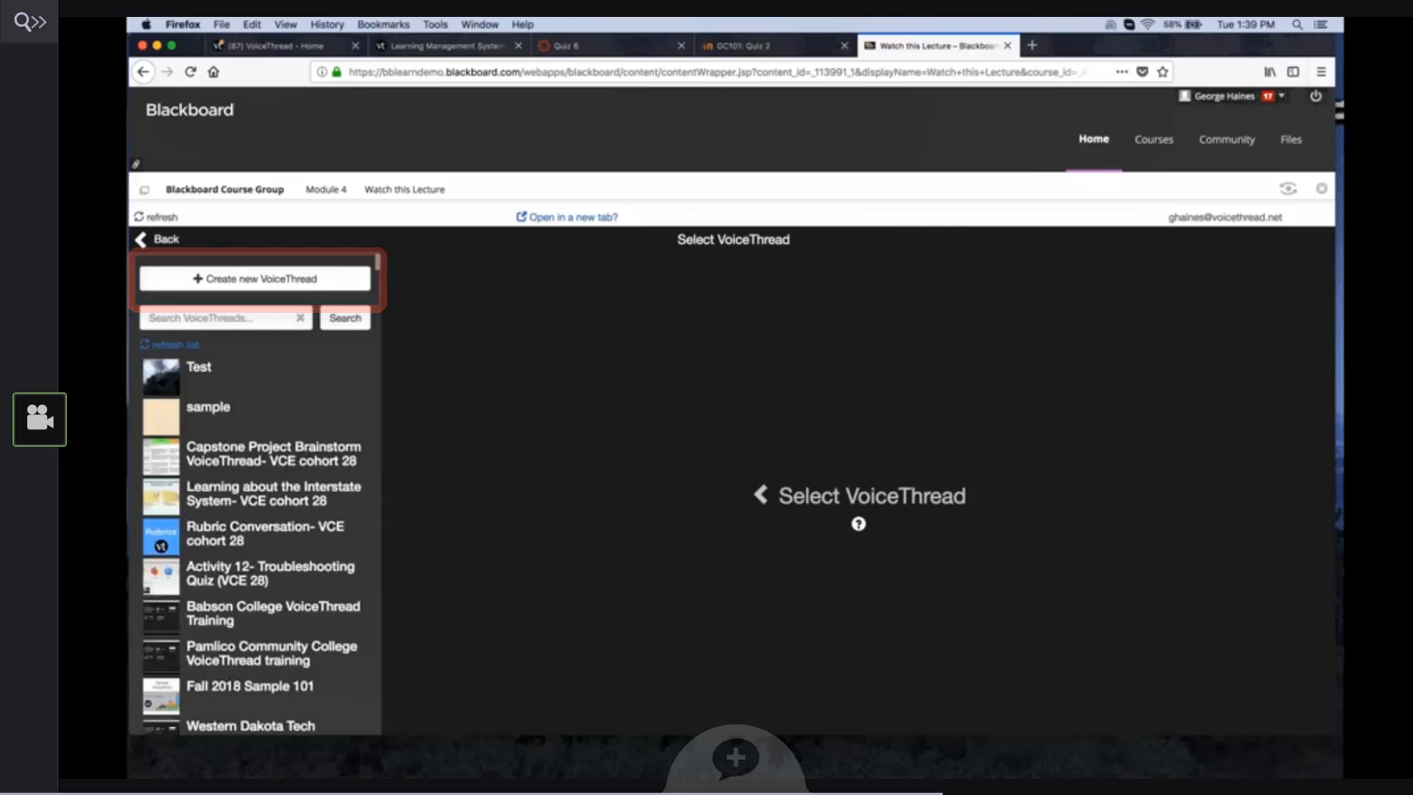
pyautogui.click(179, 380)
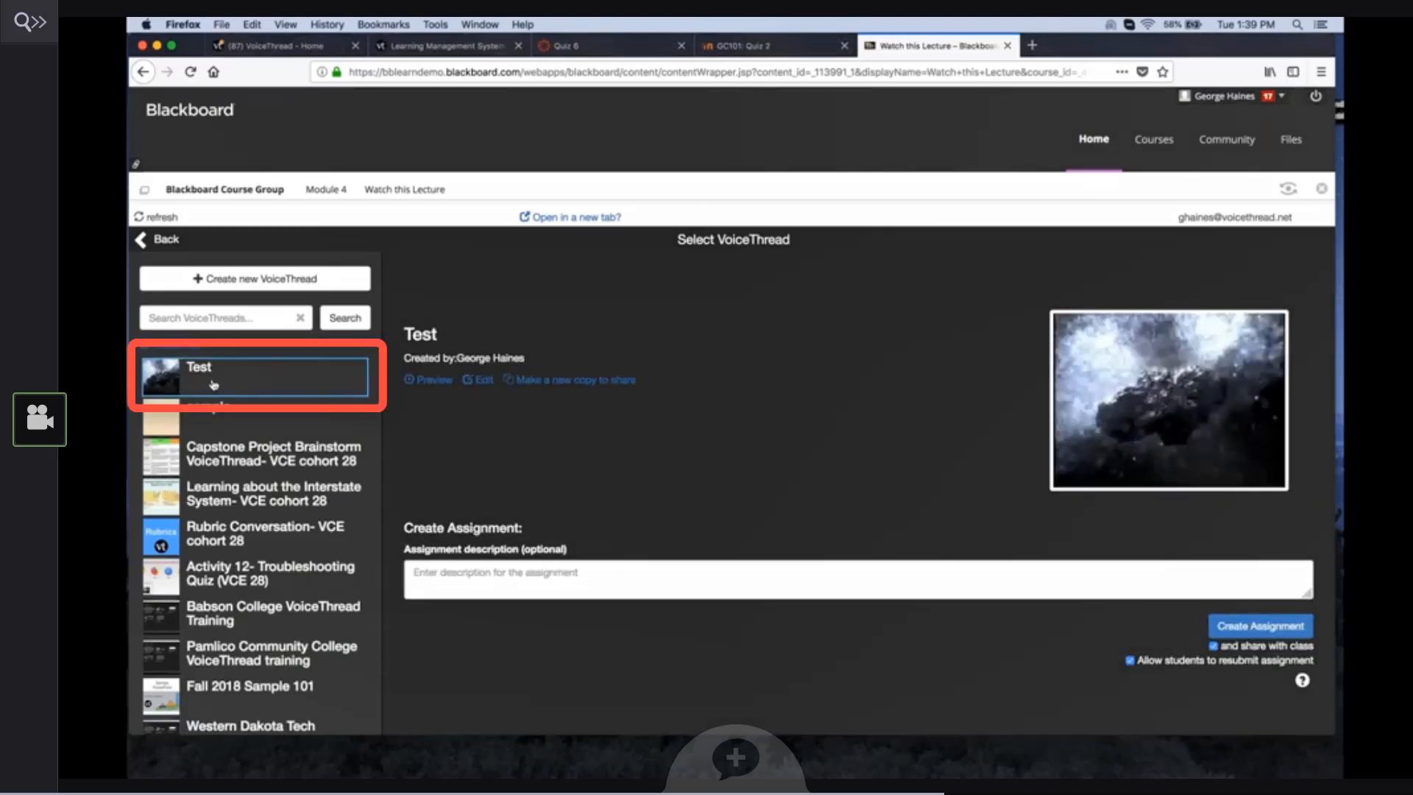
pyautogui.click(508, 577)
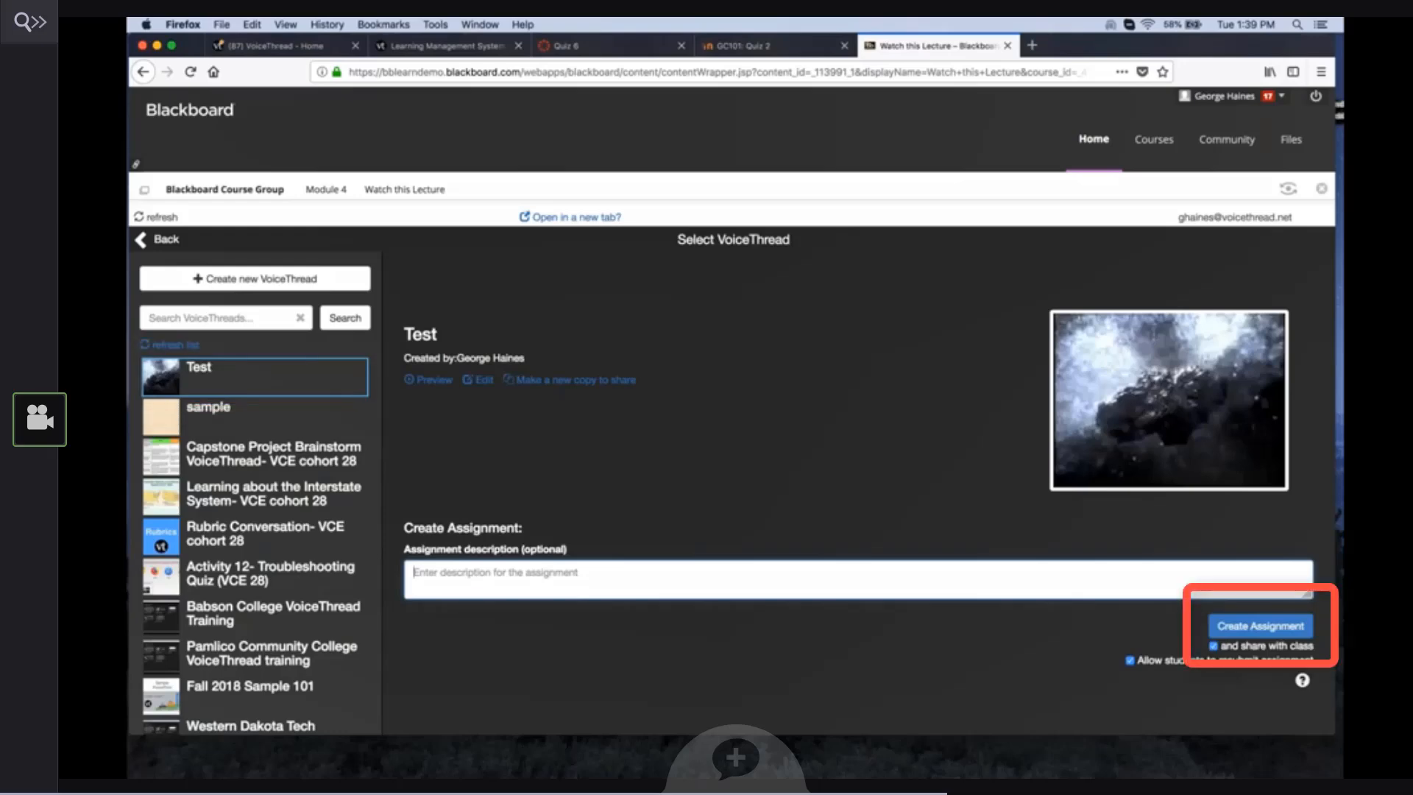
pyautogui.click(1244, 630)
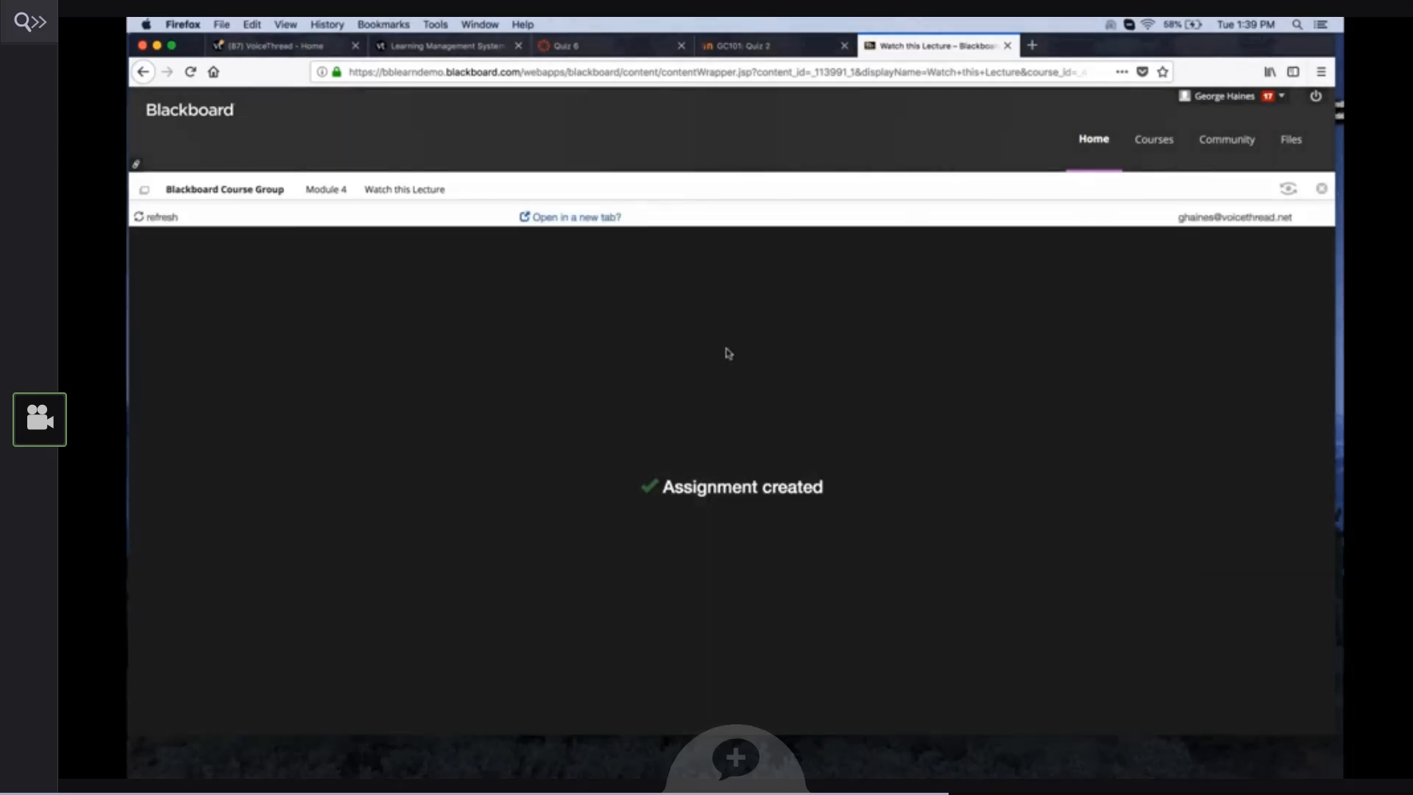
# Return to Module 4 and start a new VoiceThread Demo item named Quiz 5.
pyautogui.click(332, 193)
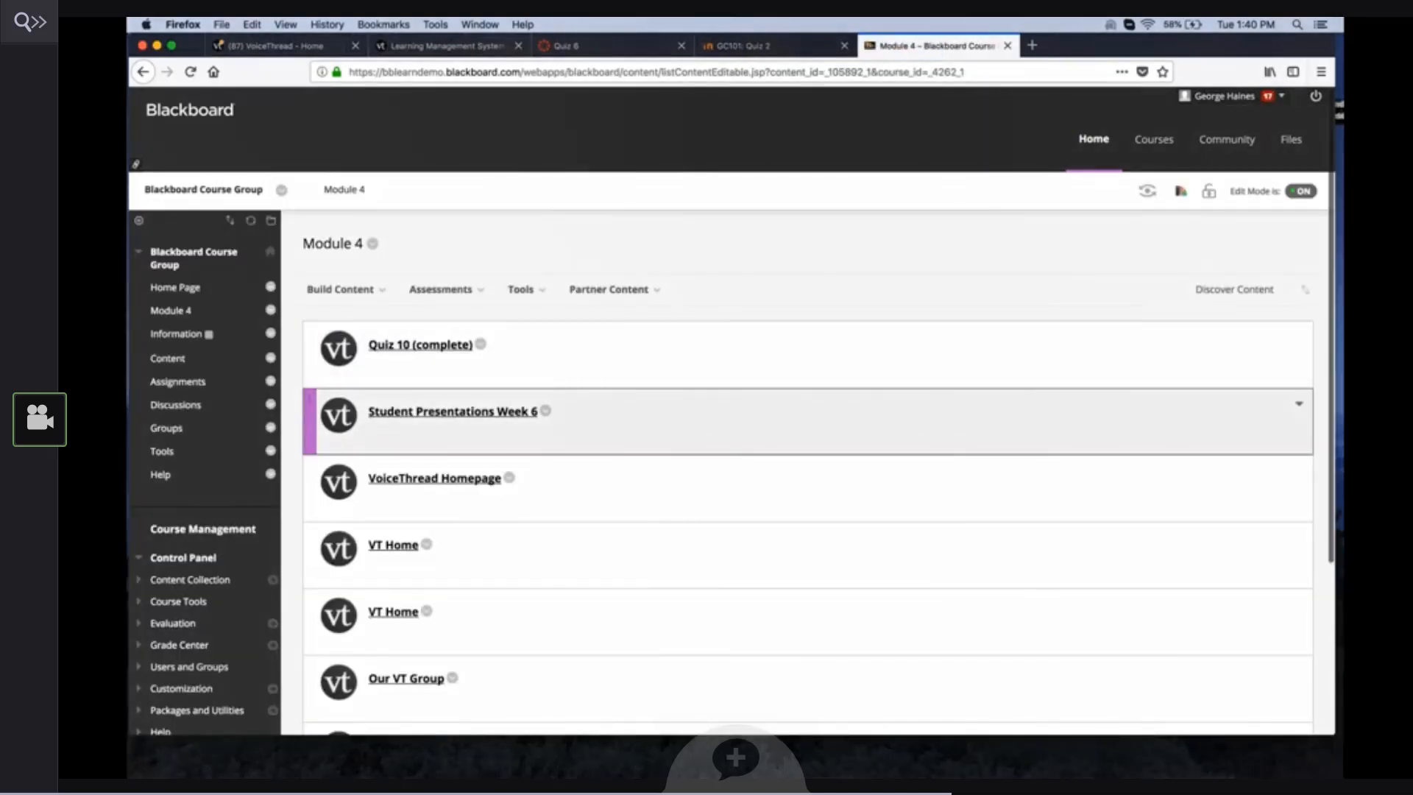
pyautogui.scroll(-3, 809, 419)
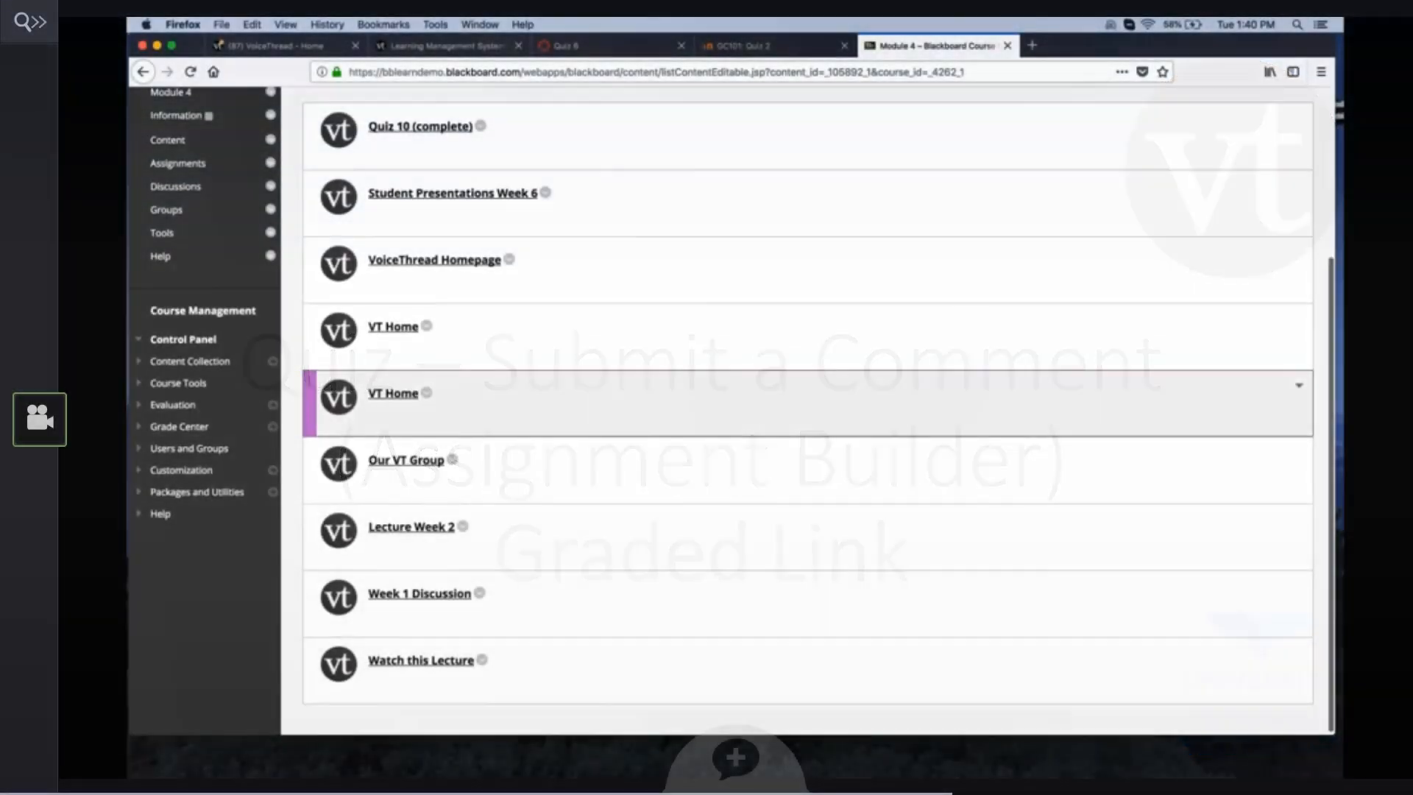
pyautogui.scroll(3, 810, 441)
pyautogui.click(530, 290)
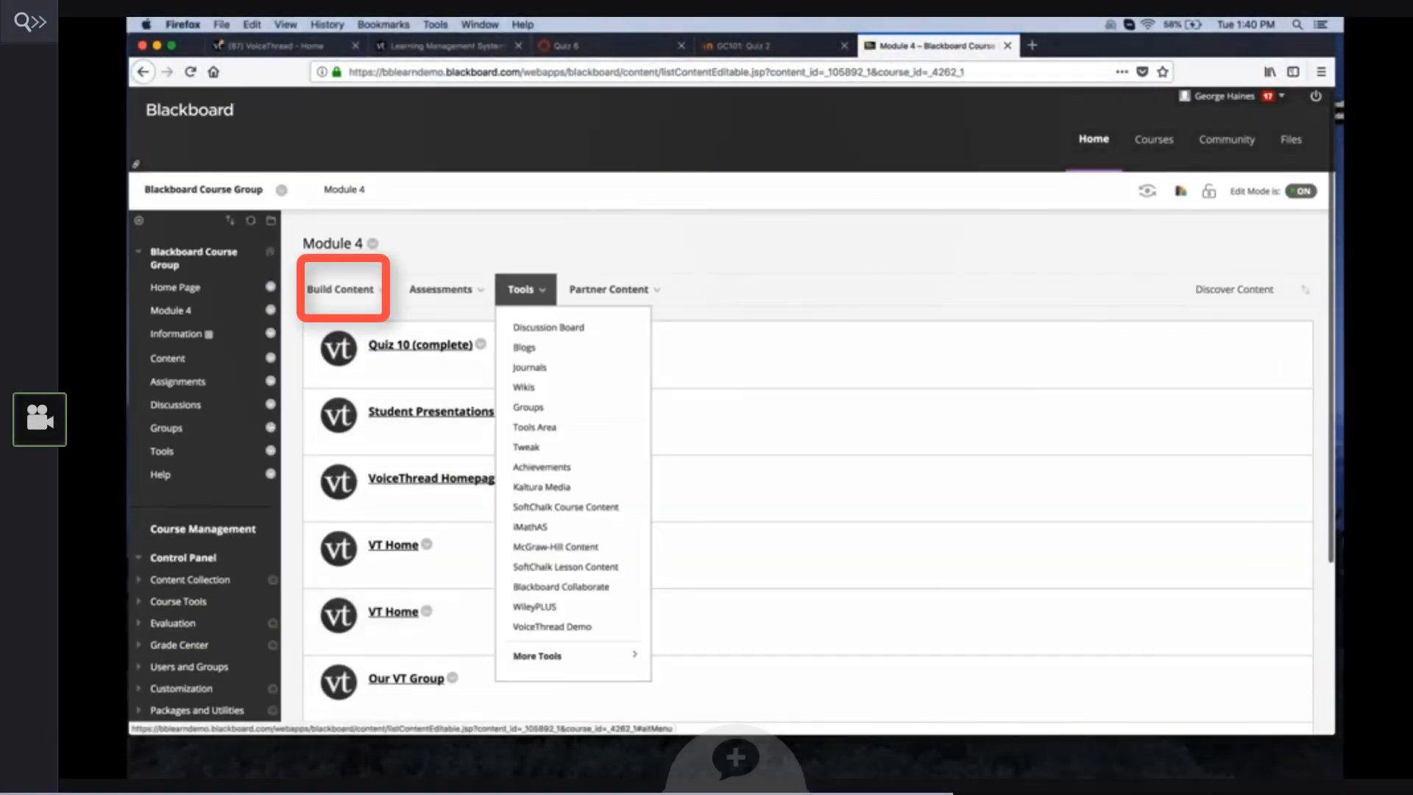
pyautogui.click(548, 627)
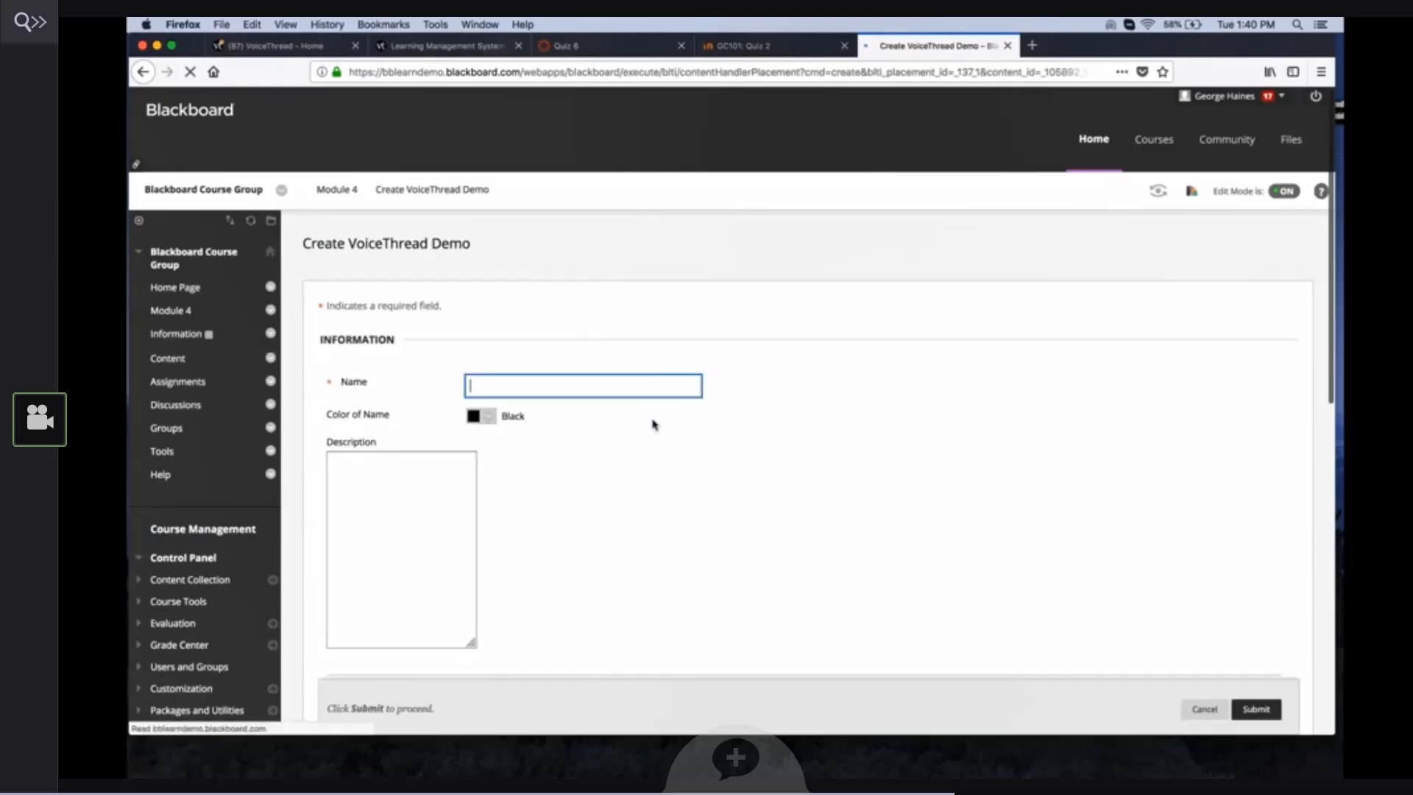
pyautogui.write('Quiz')
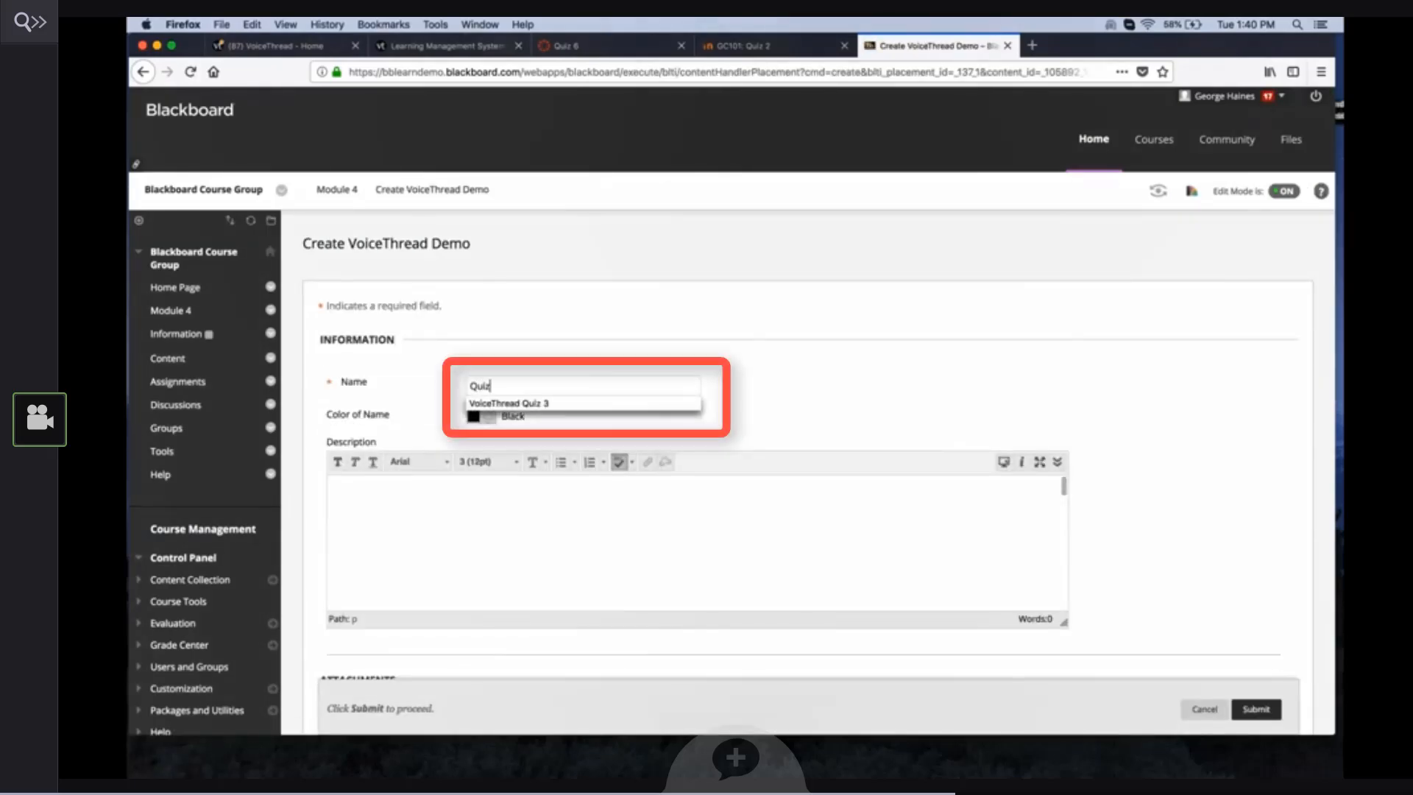
pyautogui.write(' 5')
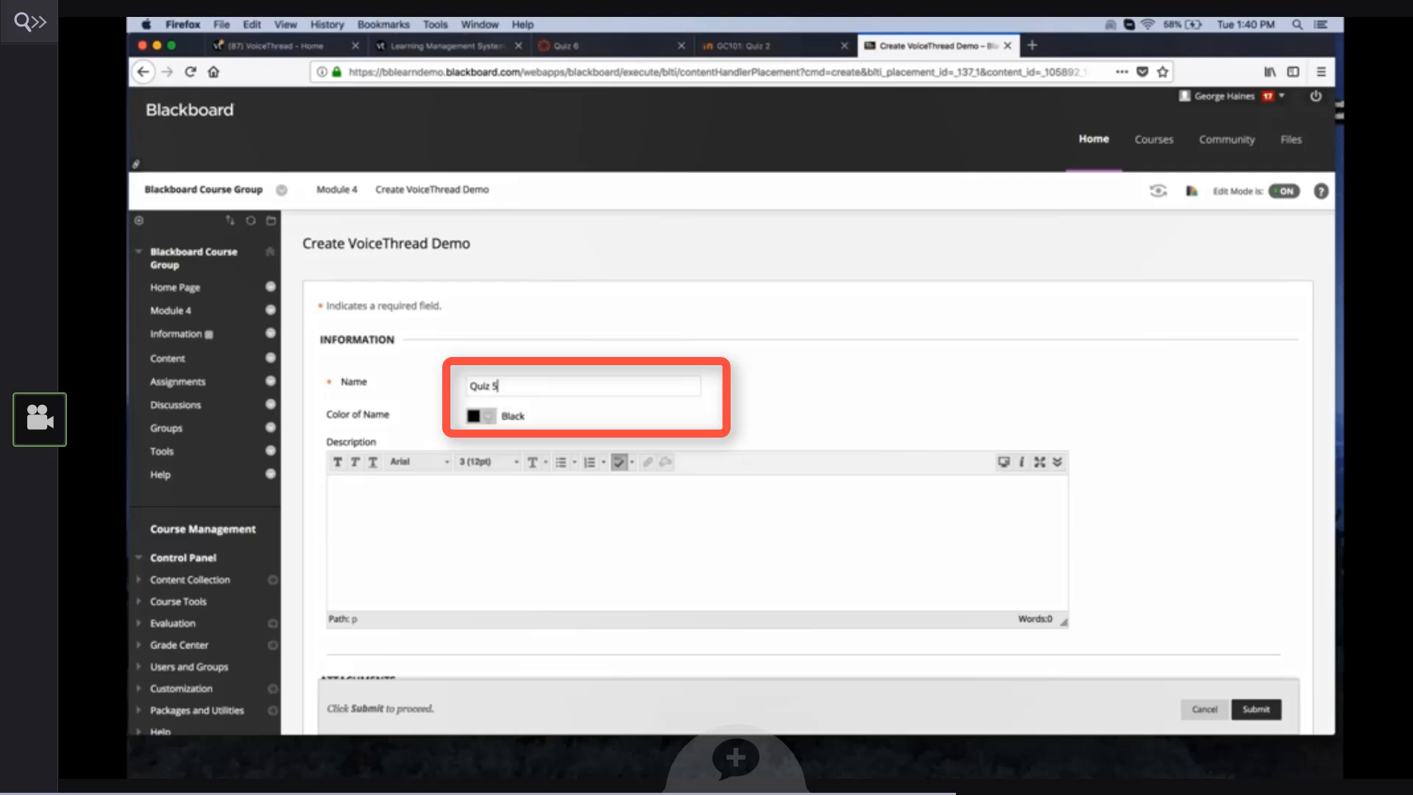
pyautogui.click(806, 404)
# Set the Quiz 5 item's points possible to 100 and submit it.
pyautogui.scroll(-3, 806, 405)
pyautogui.scroll(-5, 806, 406)
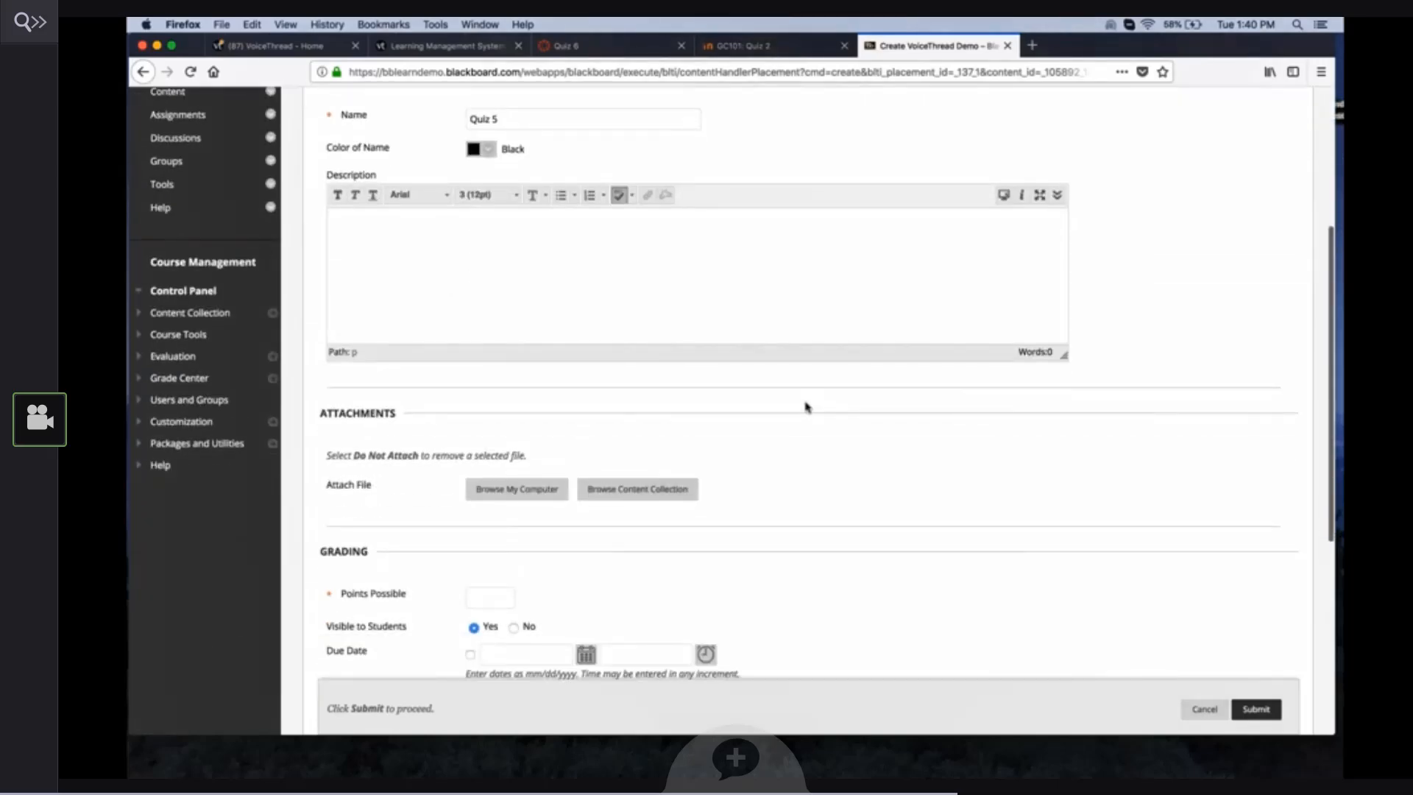
pyautogui.click(494, 538)
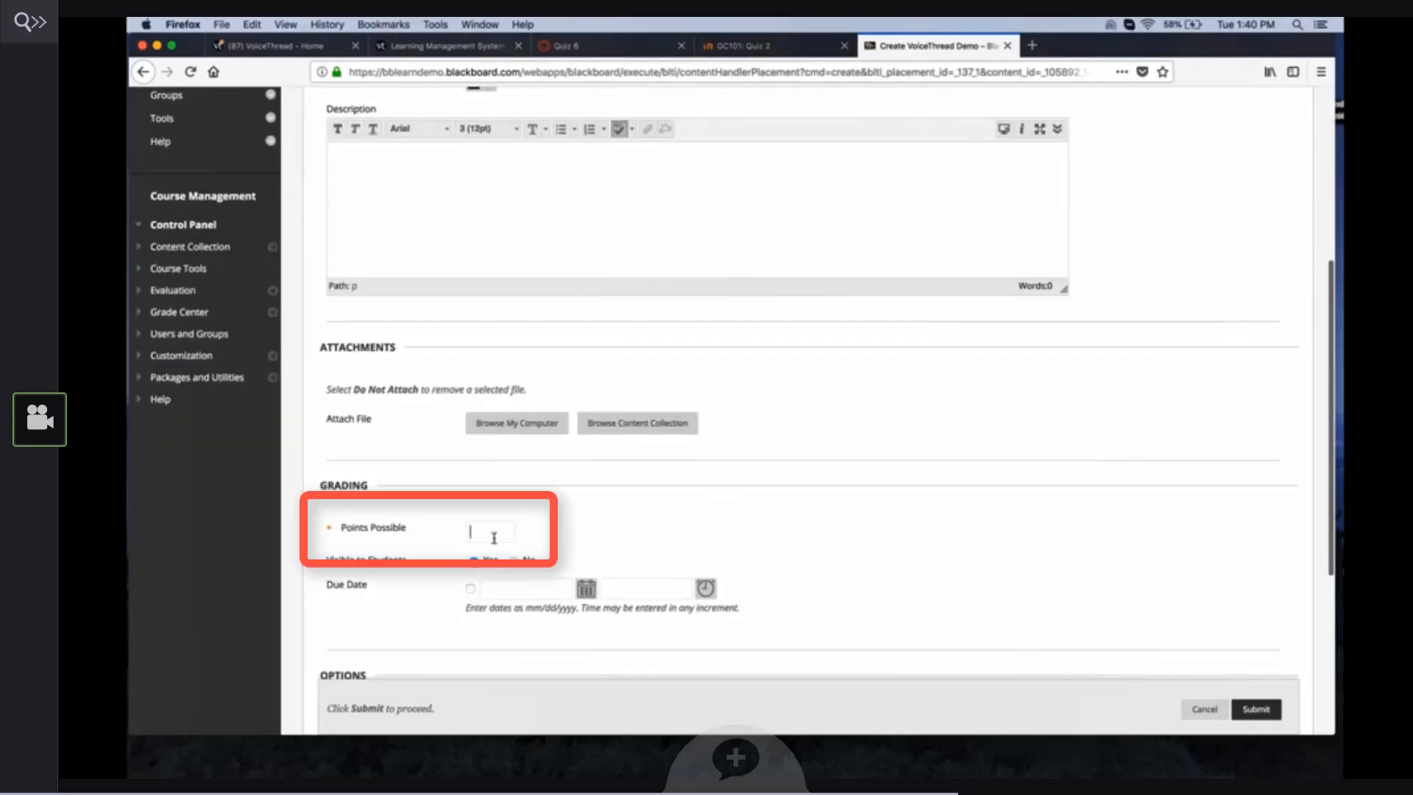
pyautogui.write('100')
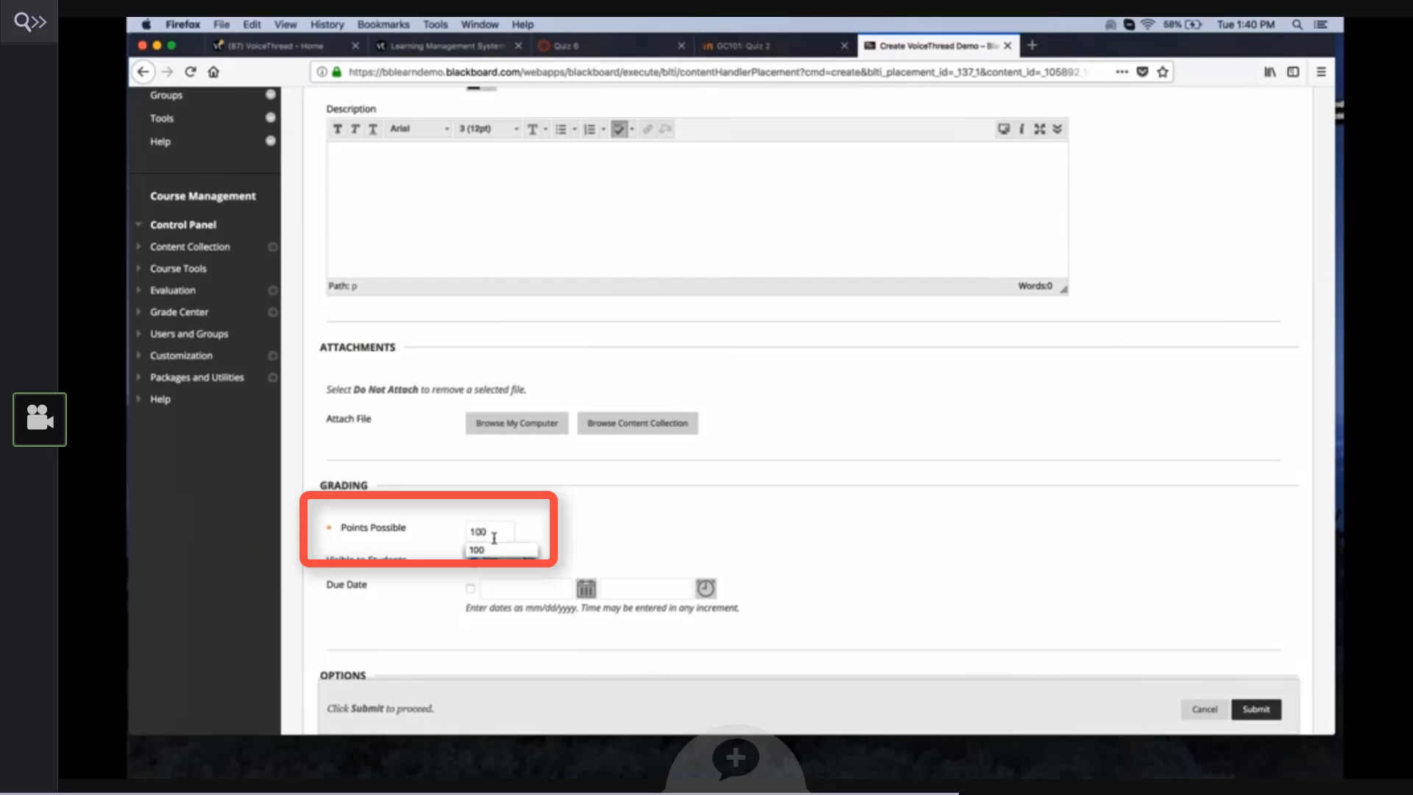
pyautogui.click(660, 545)
pyautogui.click(1256, 708)
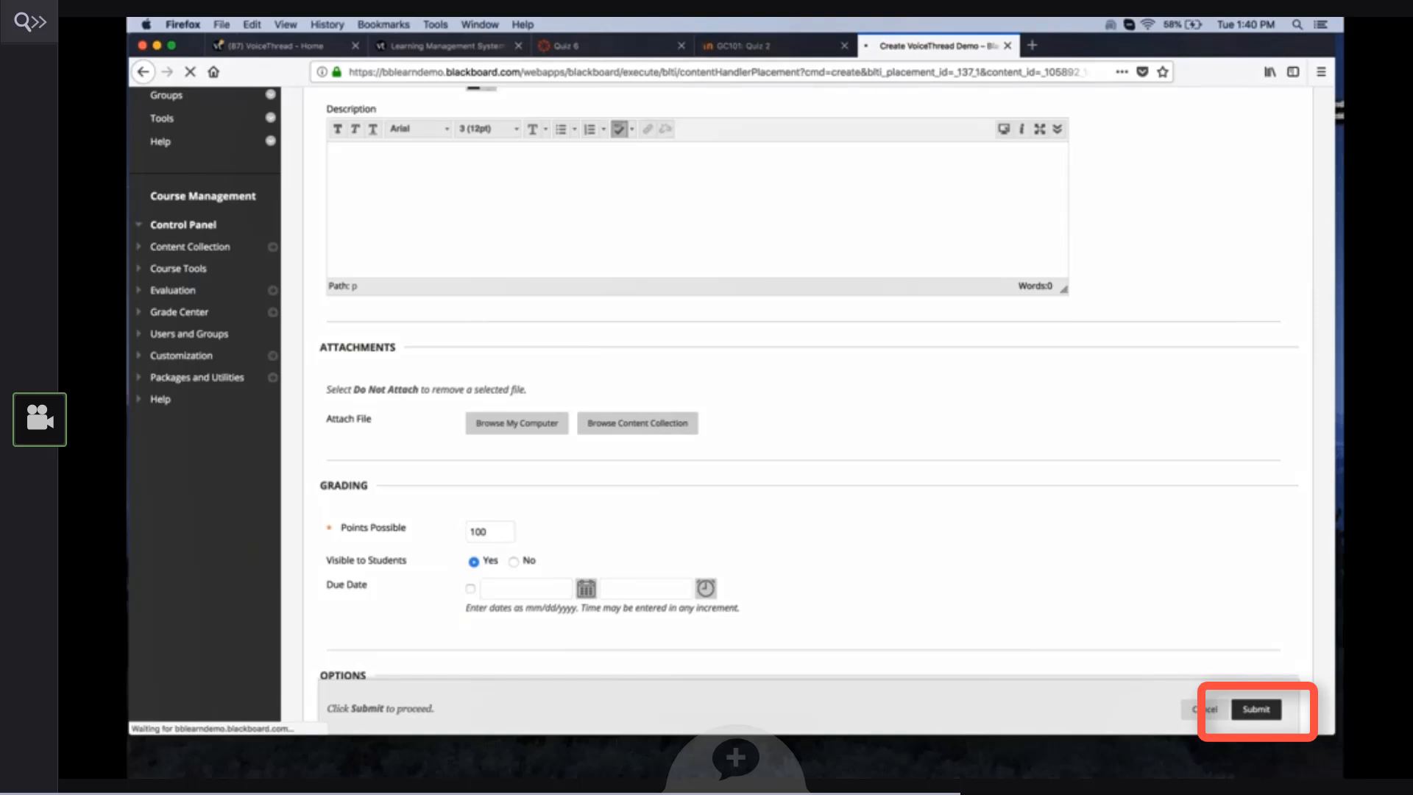
# Open the Quiz 5 item from Module 4 and choose Submit a Comment as its assignment type in Assignment Builder.
pyautogui.scroll(-4, 809, 526)
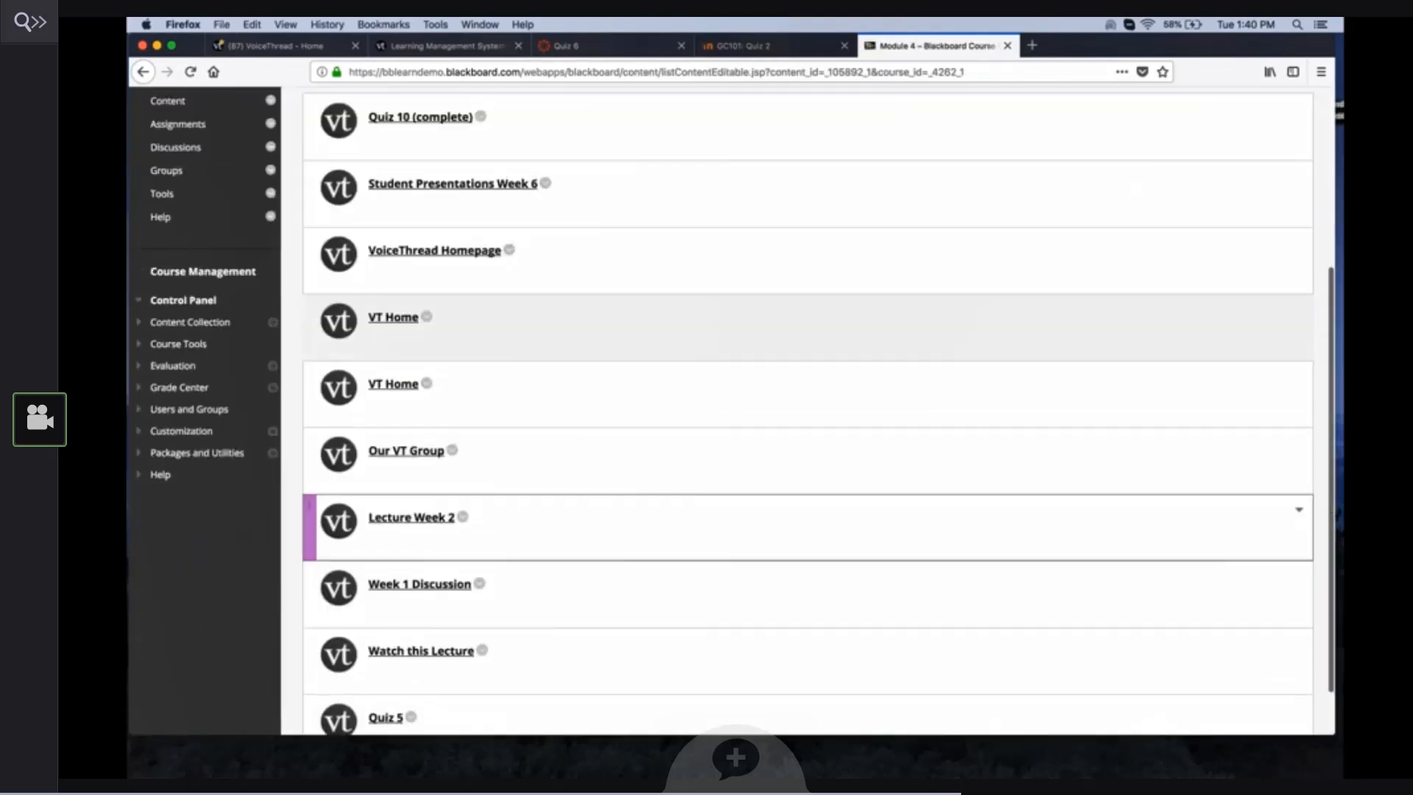
pyautogui.scroll(-2, 381, 663)
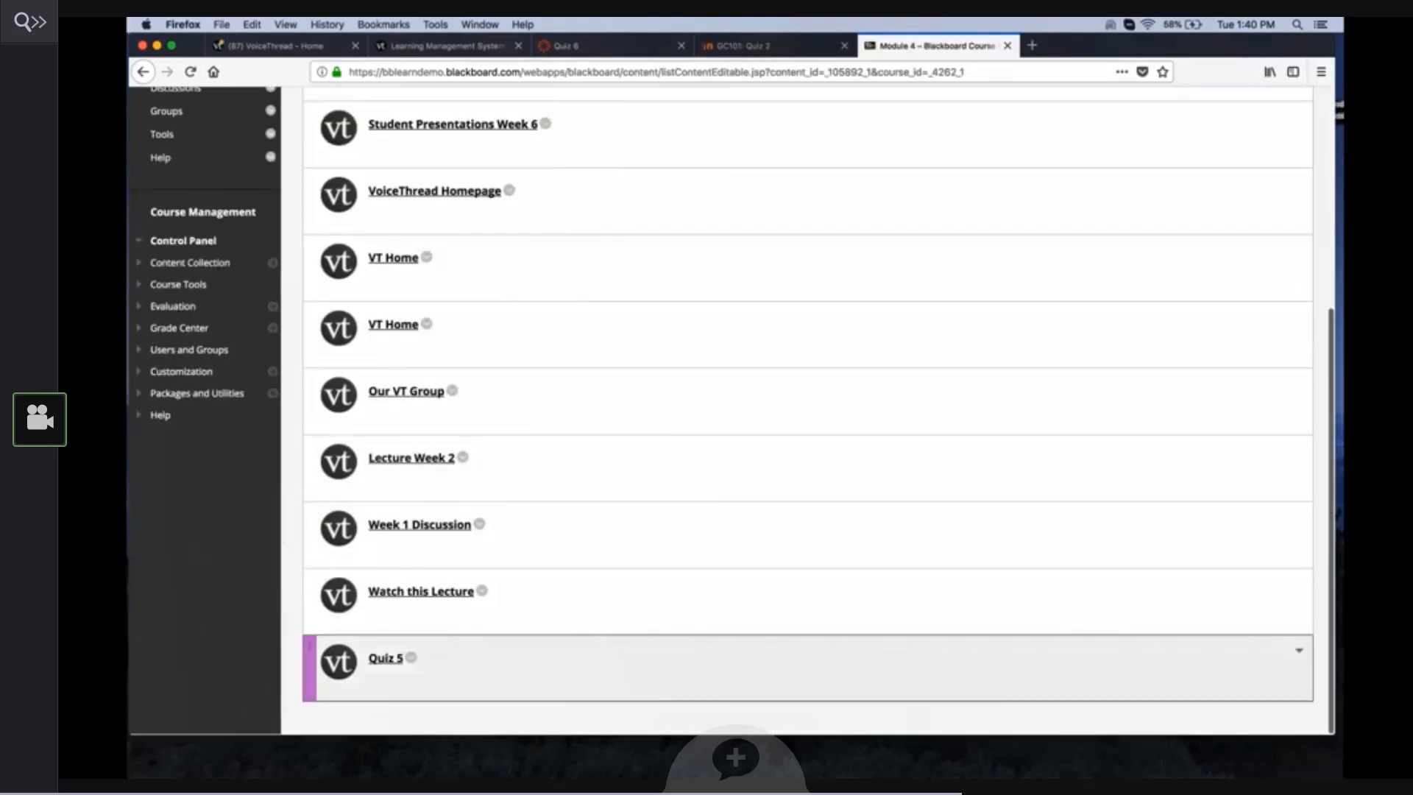
pyautogui.click(381, 659)
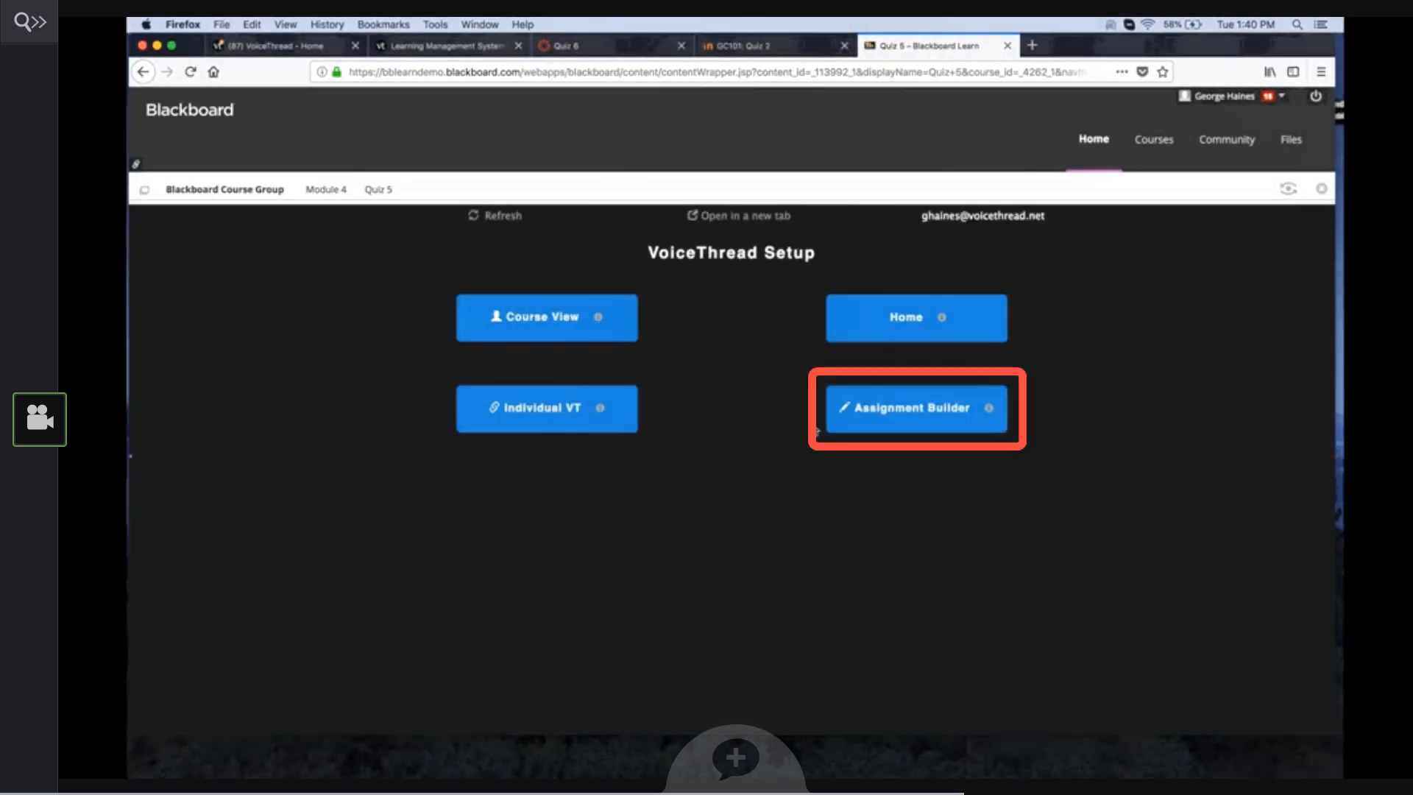
pyautogui.click(926, 421)
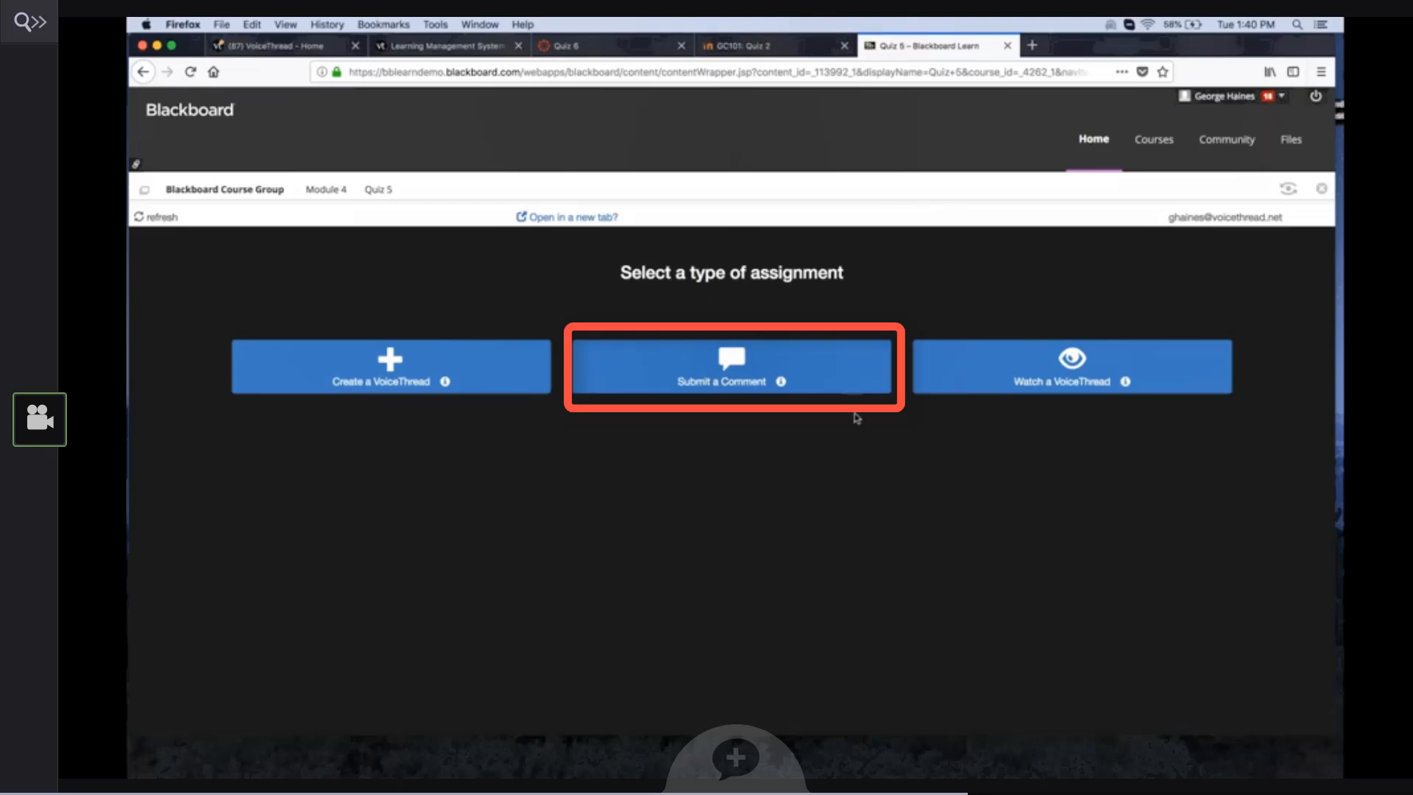
pyautogui.click(737, 362)
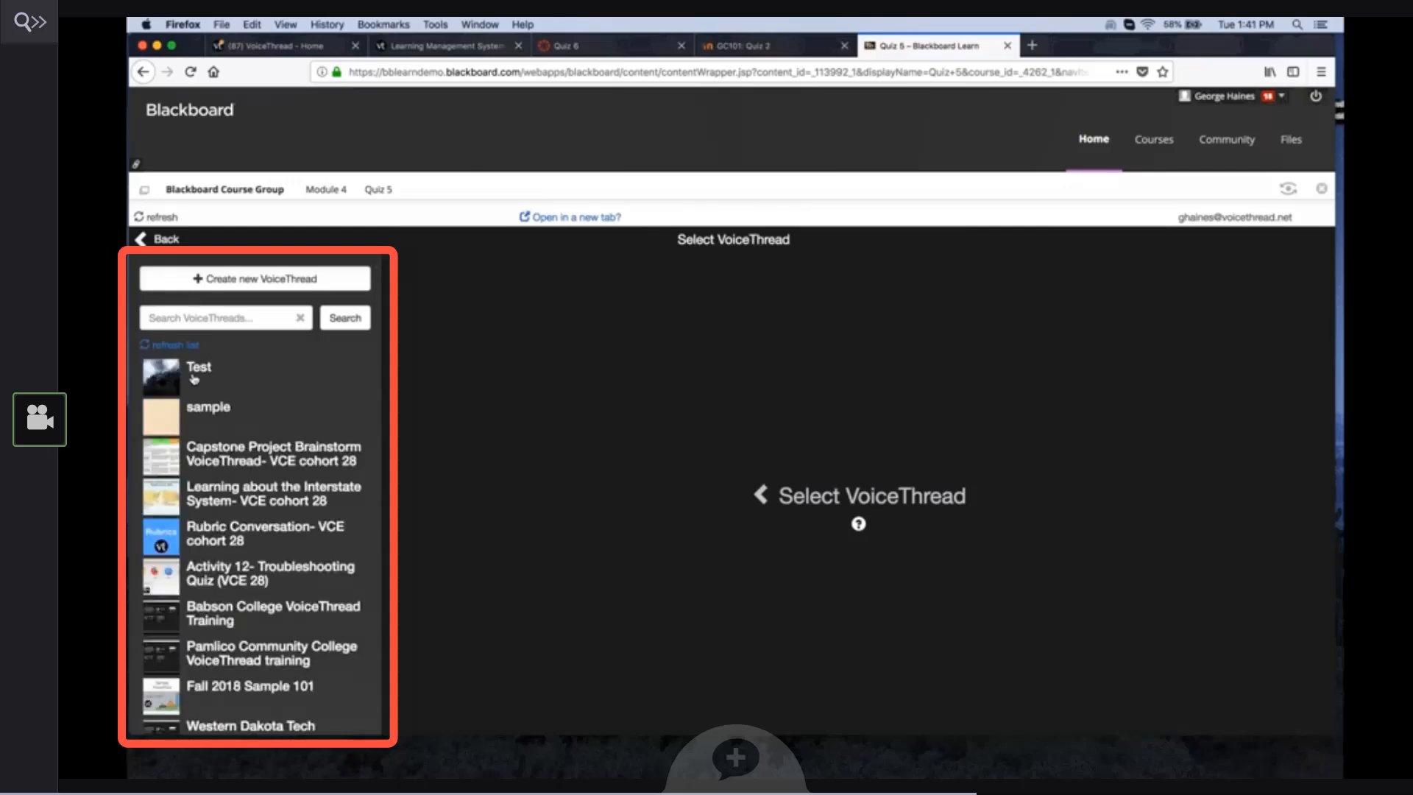
# Create the Quiz 5 assignment from the Test VoiceThread with 2 comments required, class sharing, moderated comments and resubmission allowed.
pyautogui.click(195, 380)
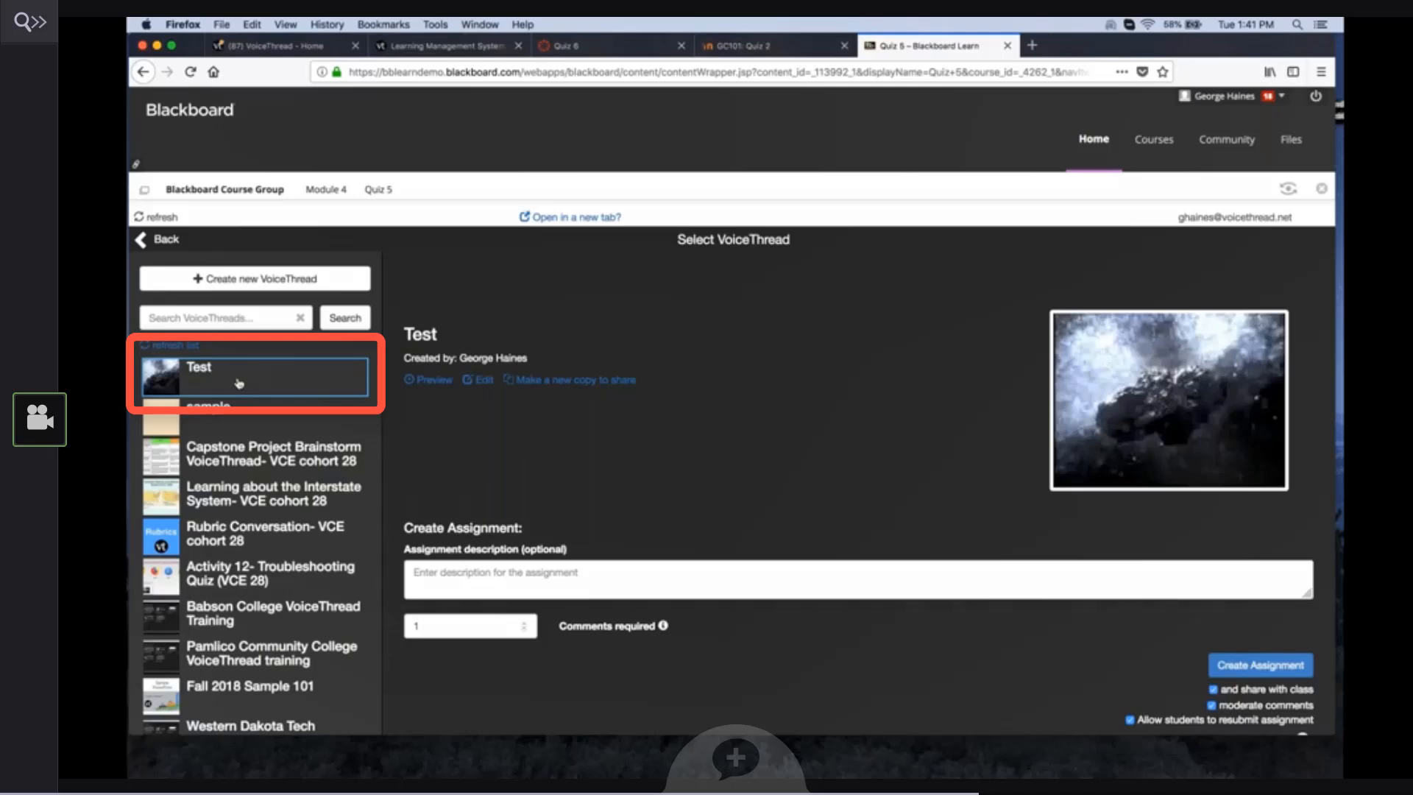
pyautogui.scroll(-1, 868, 493)
pyautogui.click(543, 556)
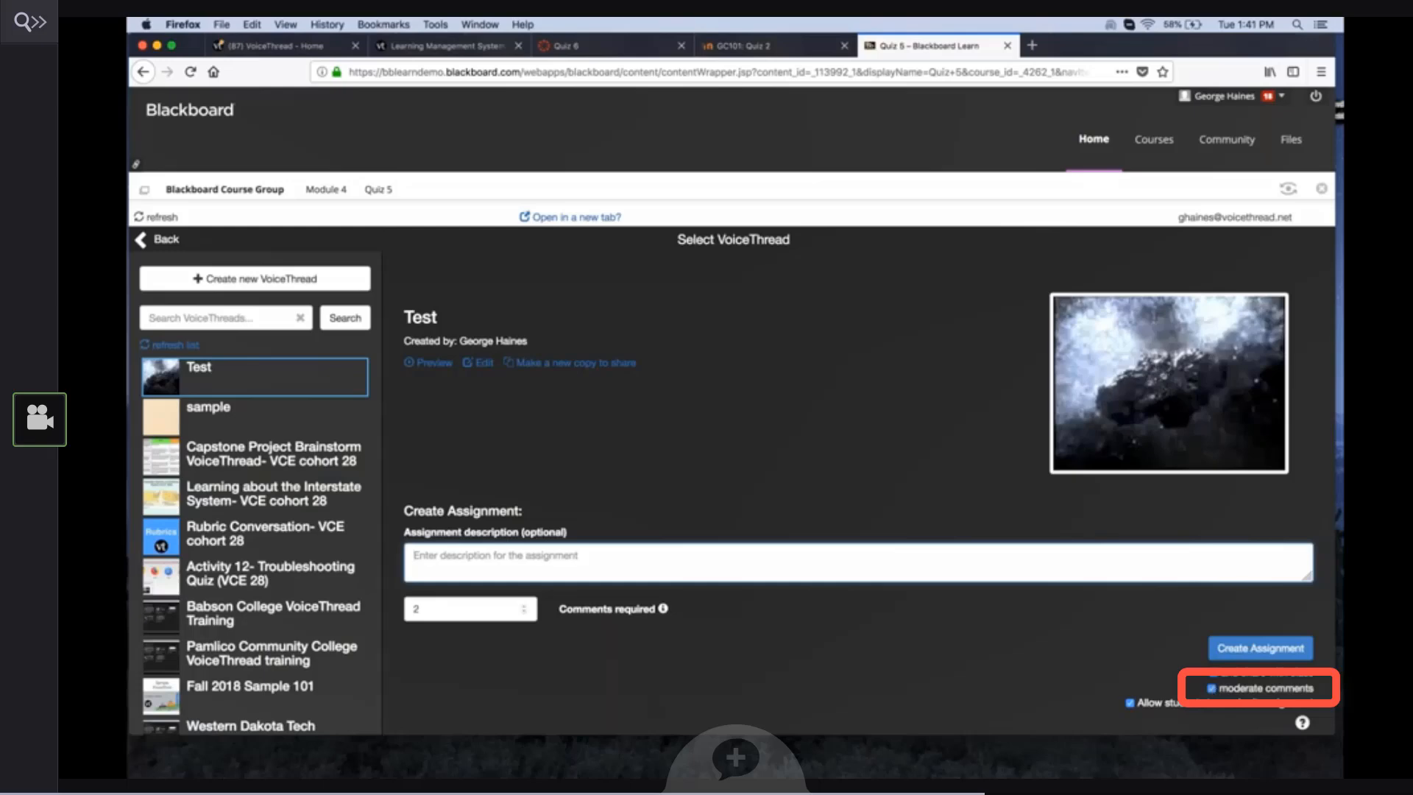
pyautogui.click(1251, 647)
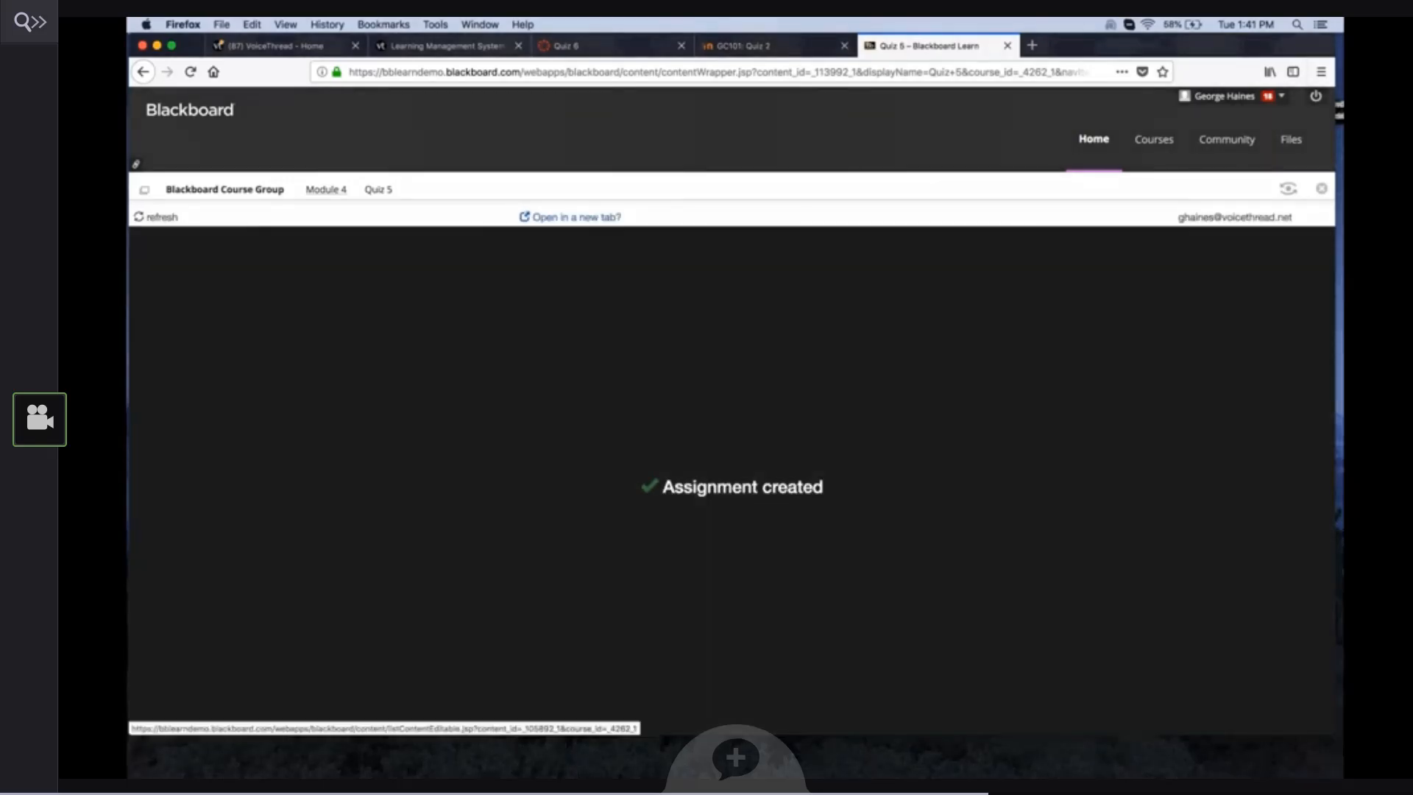
# Return to Module 4 and start a new VoiceThread Demo item named Student Presentations Week 7.
pyautogui.click(326, 190)
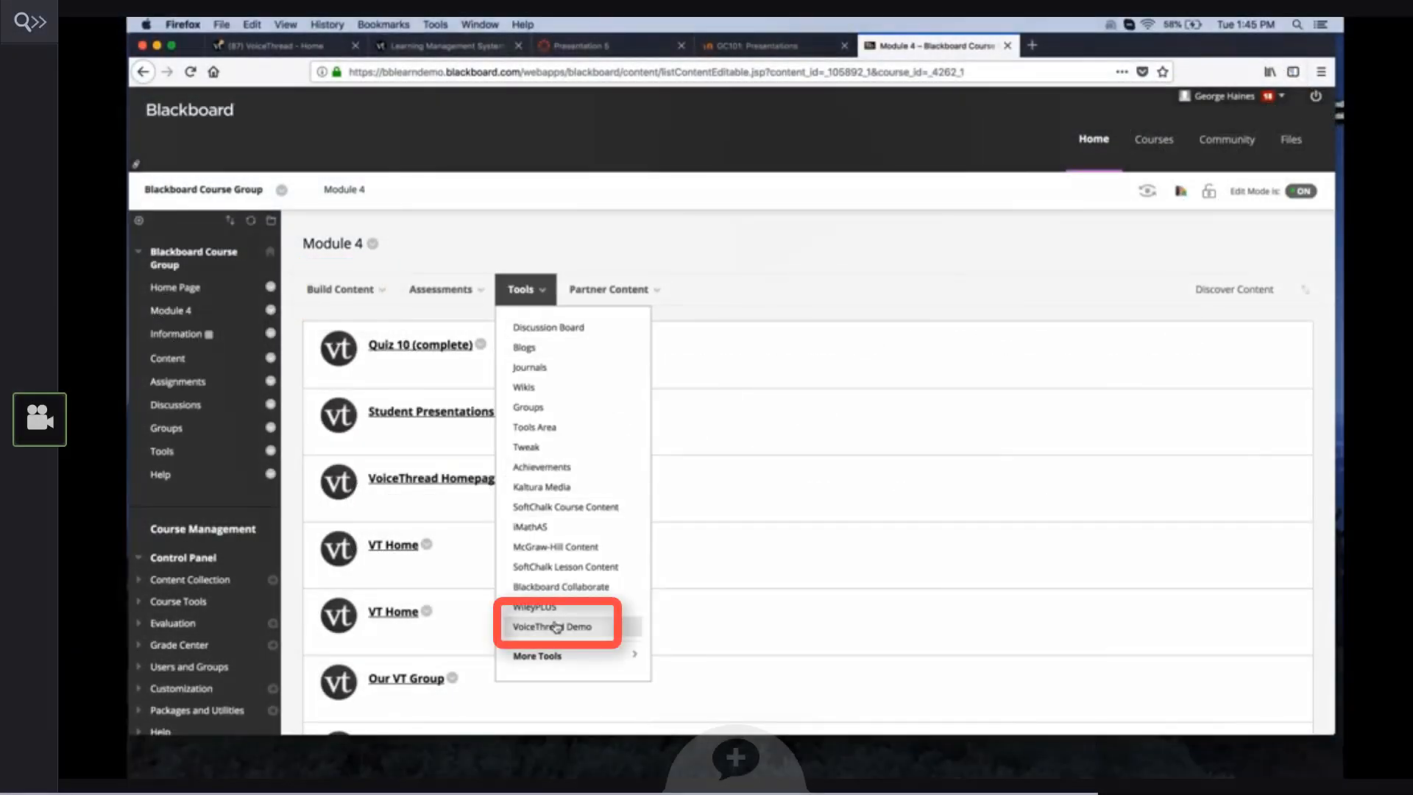
pyautogui.click(556, 626)
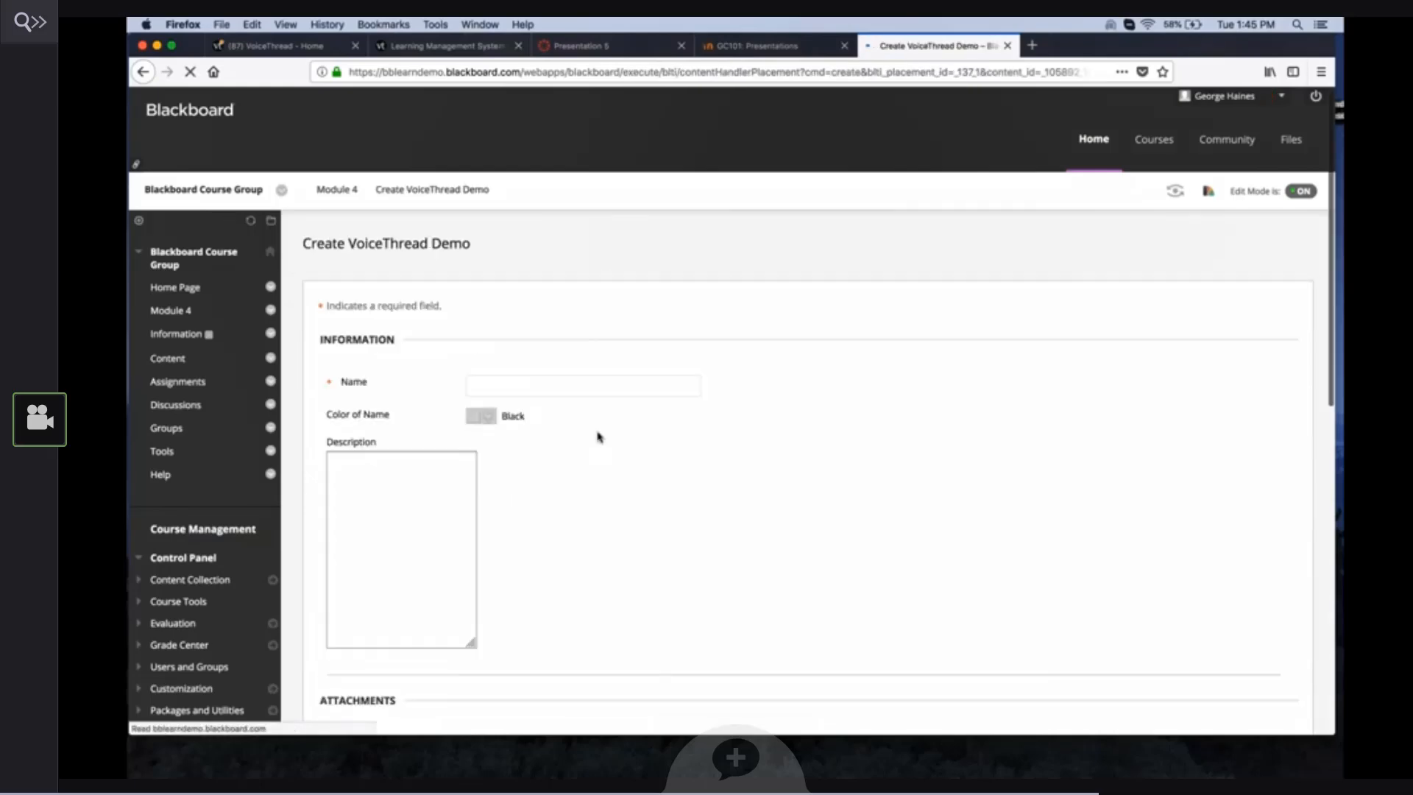
pyautogui.write('P')
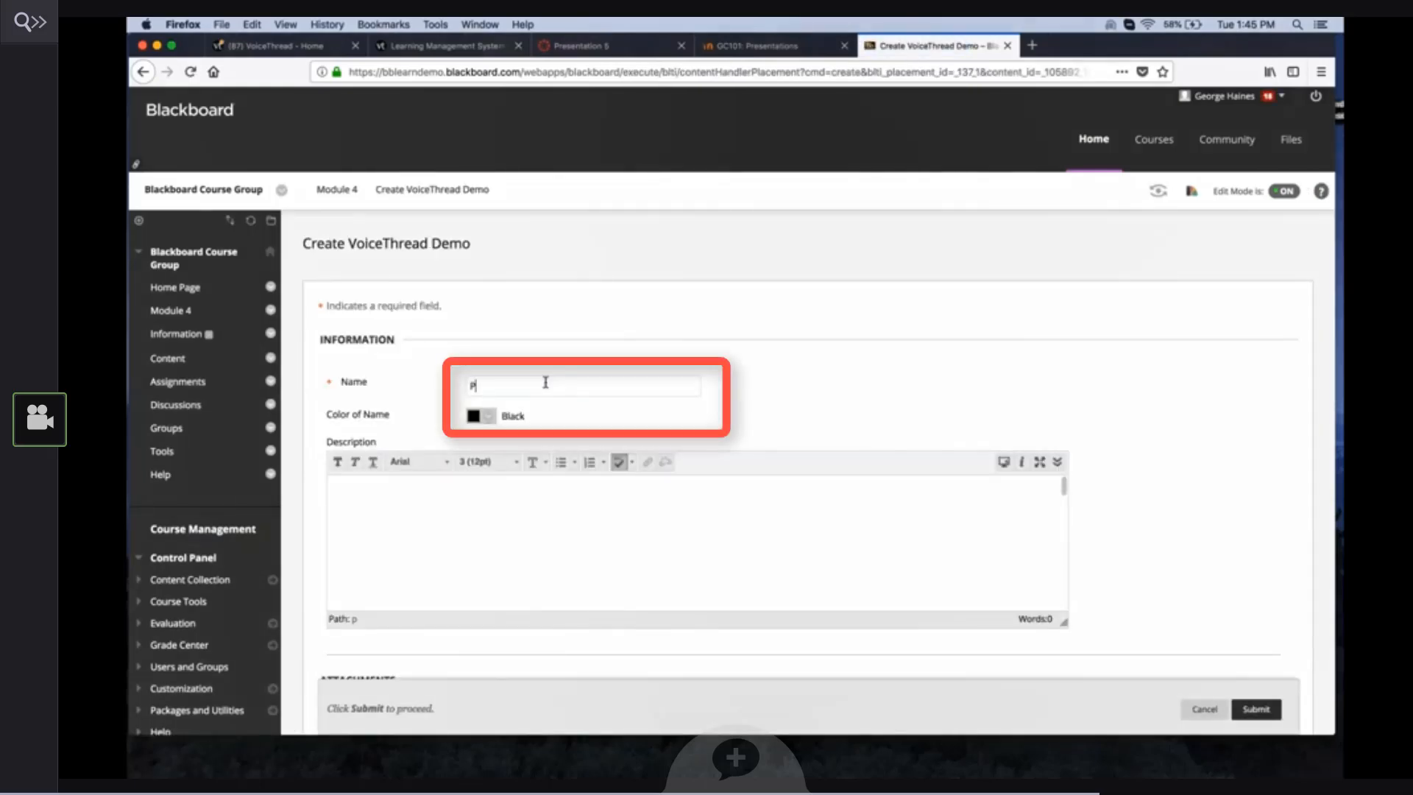
pyautogui.write('res')
pyautogui.click(589, 403)
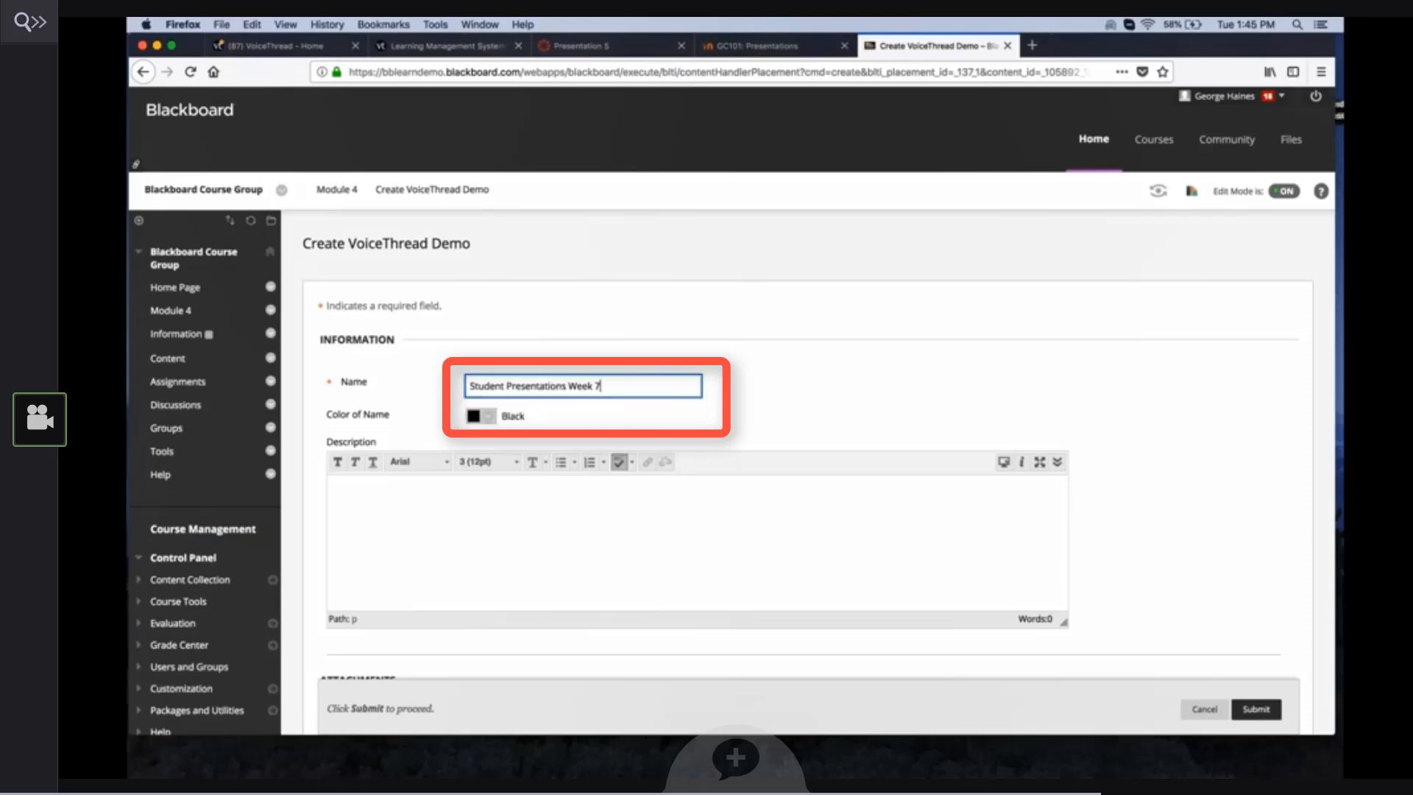
# Set the Student Presentations Week 7 item's points possible to 100 and submit it.
pyautogui.scroll(-1, 1105, 416)
pyautogui.scroll(-5, 1104, 416)
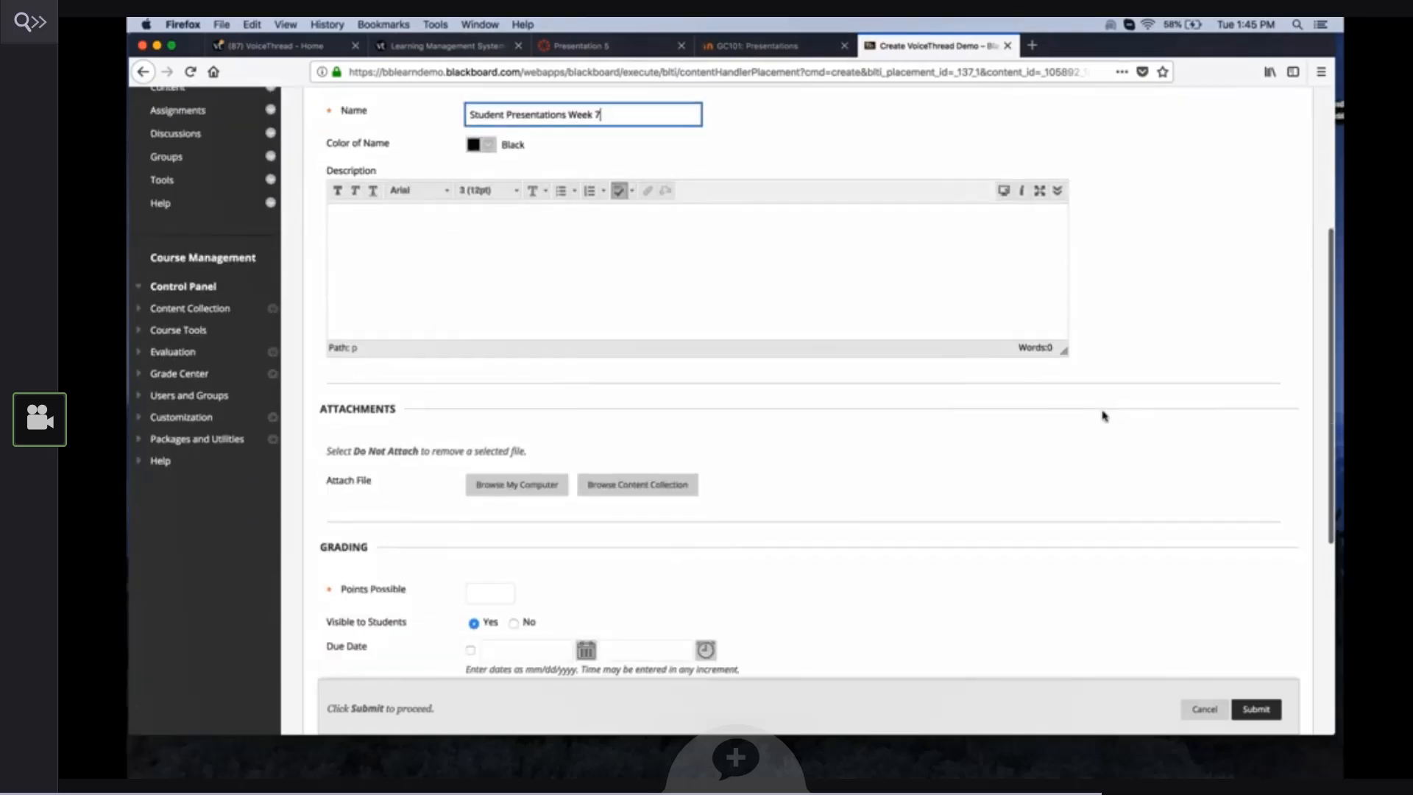
pyautogui.click(508, 458)
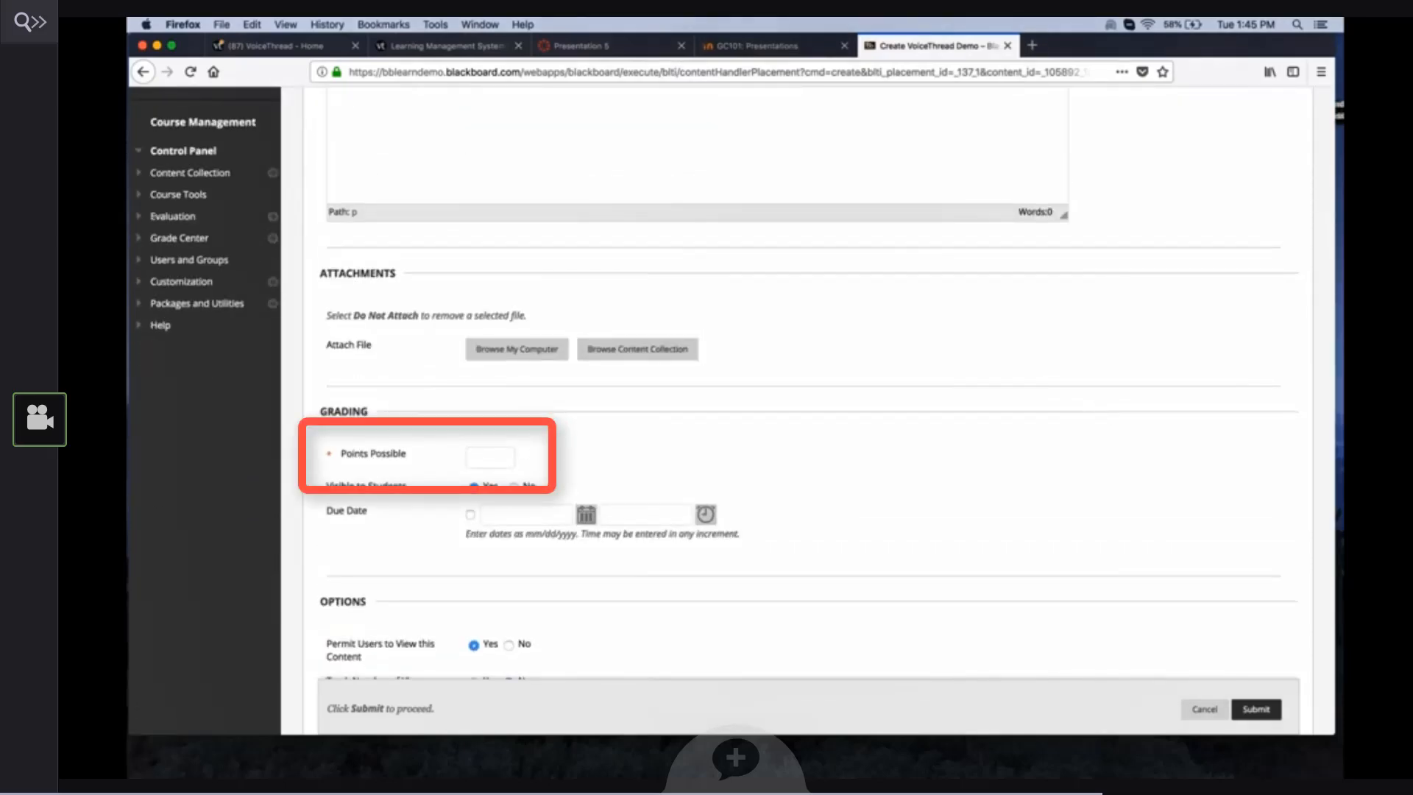
pyautogui.write('100')
pyautogui.click(797, 471)
pyautogui.click(1257, 711)
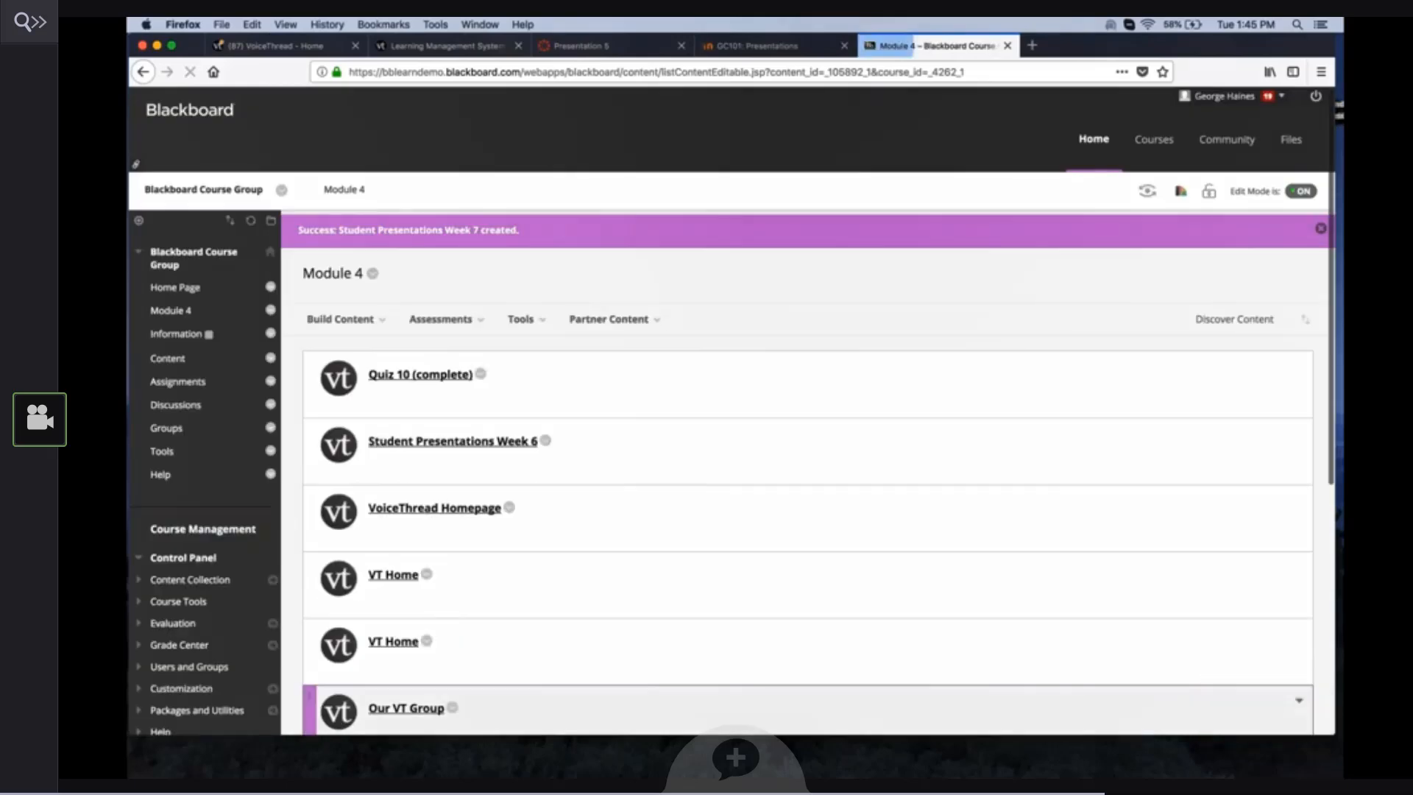
# Set up Student Presentations Week 7 through Assignment Builder as a Create a VoiceThread assignment that allows students to resubmit.
pyautogui.scroll(-5, 788, 557)
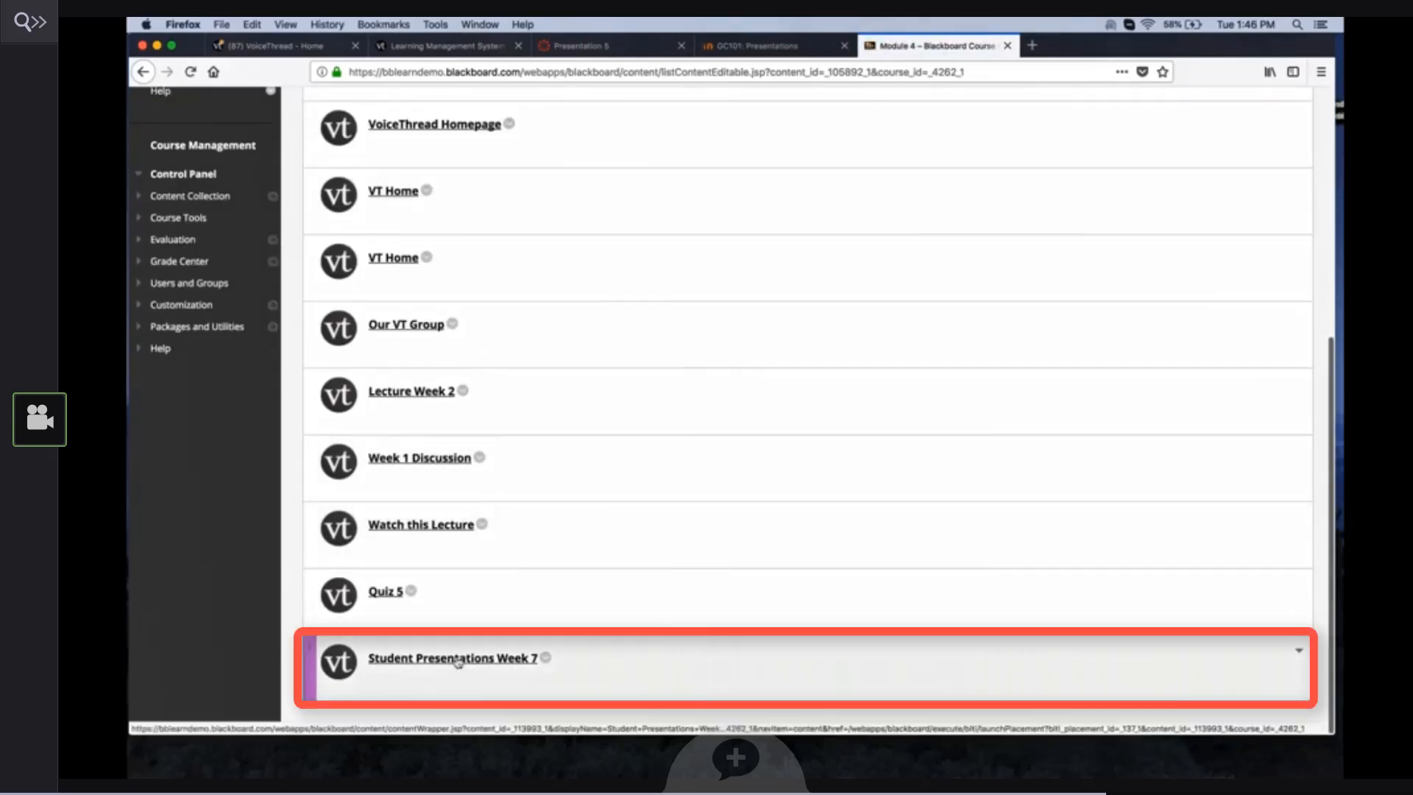
pyautogui.click(456, 659)
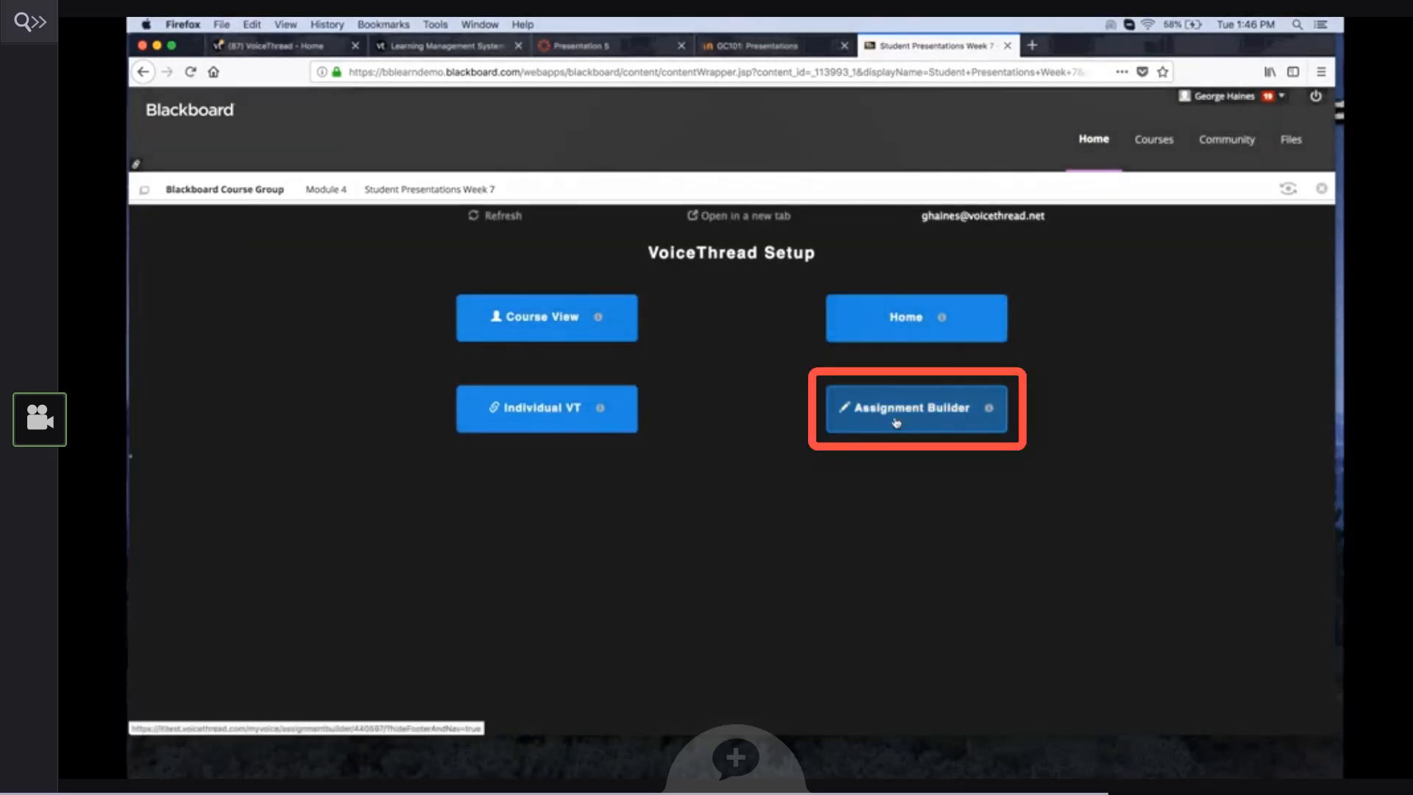
pyautogui.click(896, 422)
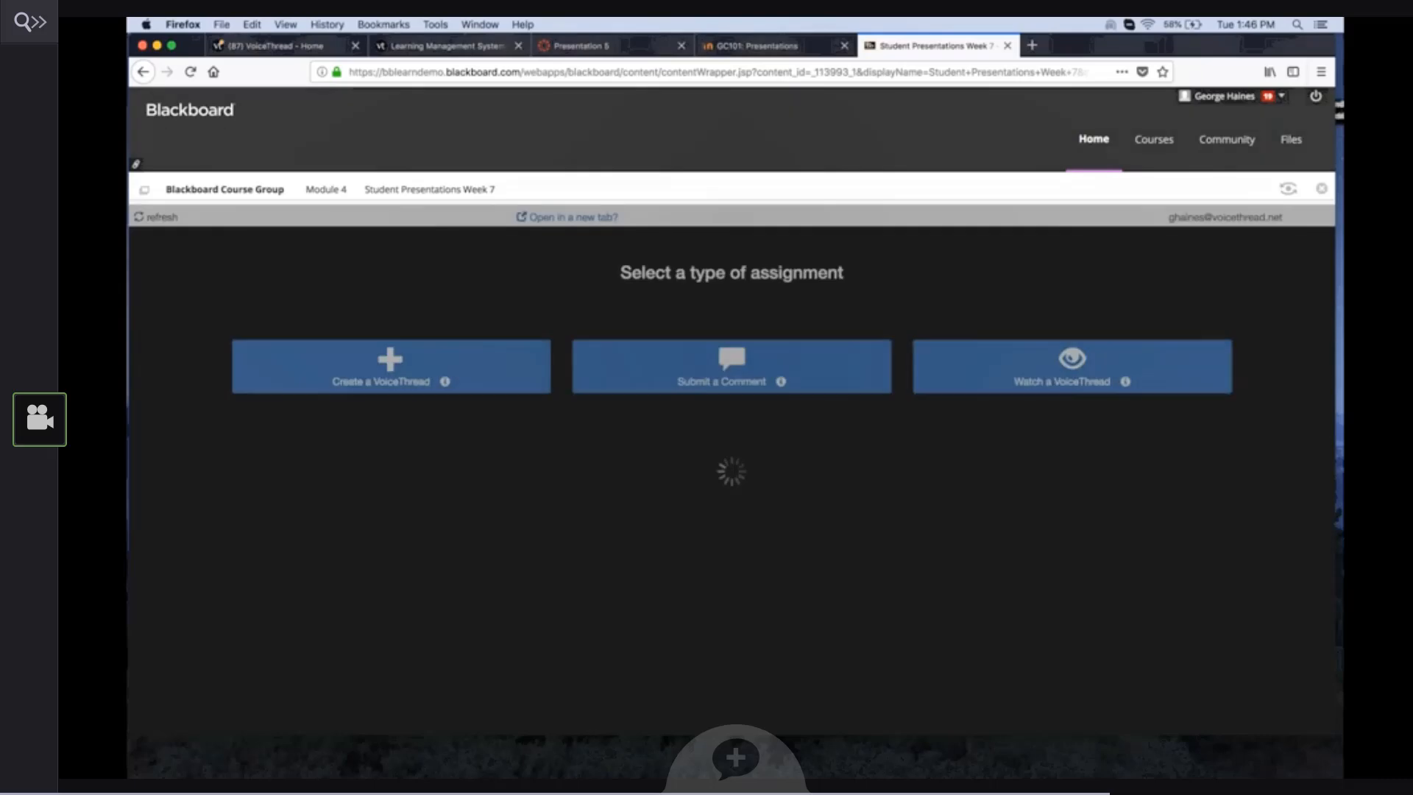
pyautogui.click(398, 359)
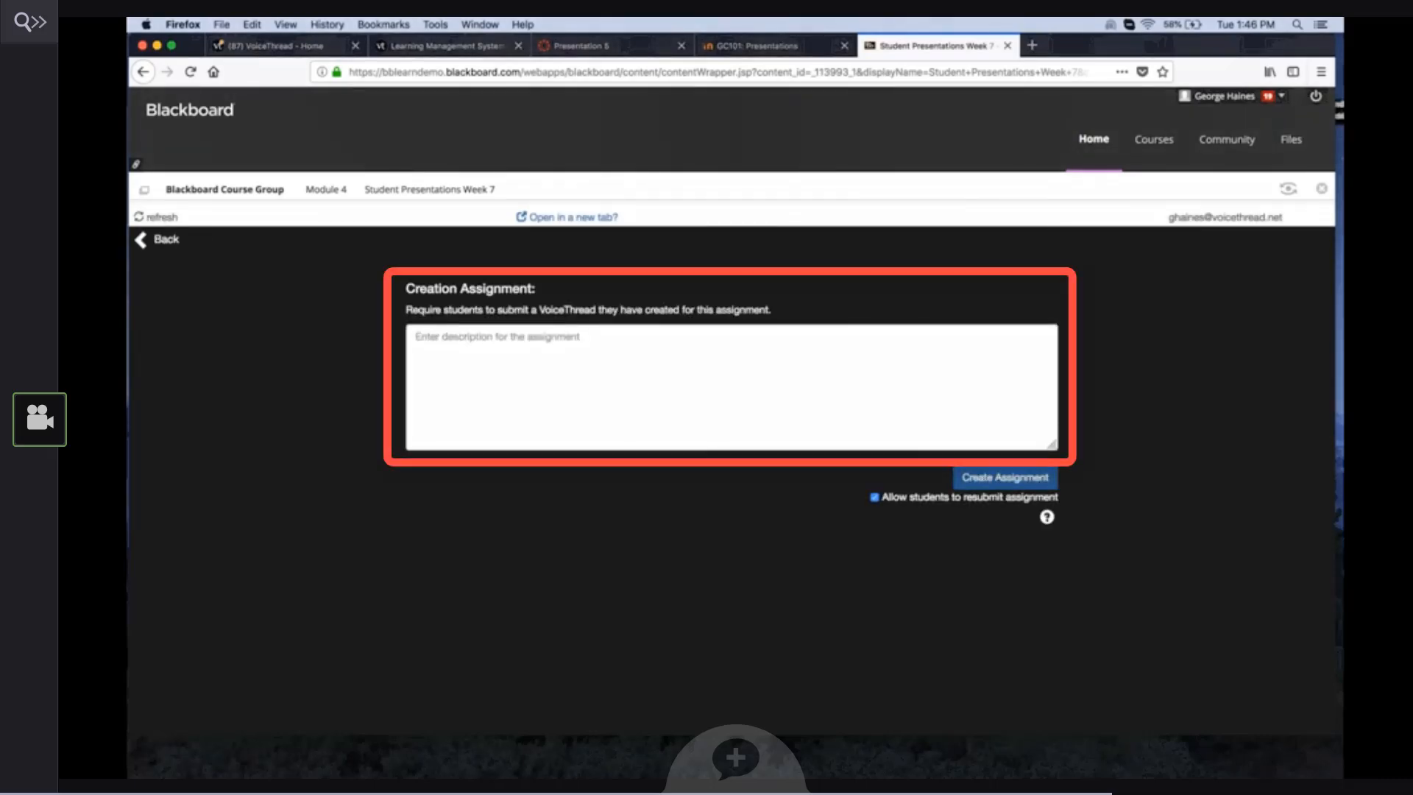
pyautogui.click(1005, 477)
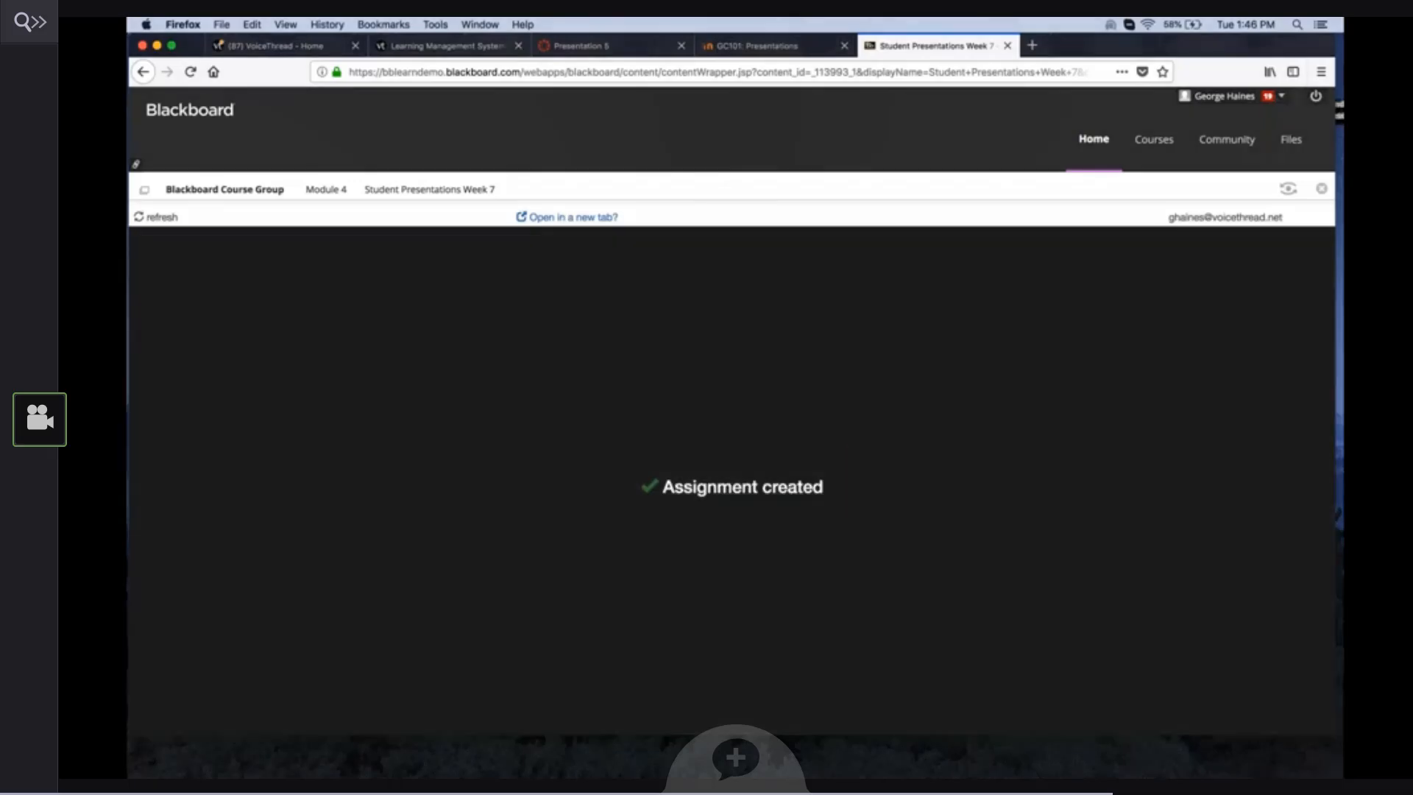
# Go back to Module 4 and begin another VoiceThread Demo item, naming it Student Presentations Week 7.
pyautogui.click(332, 190)
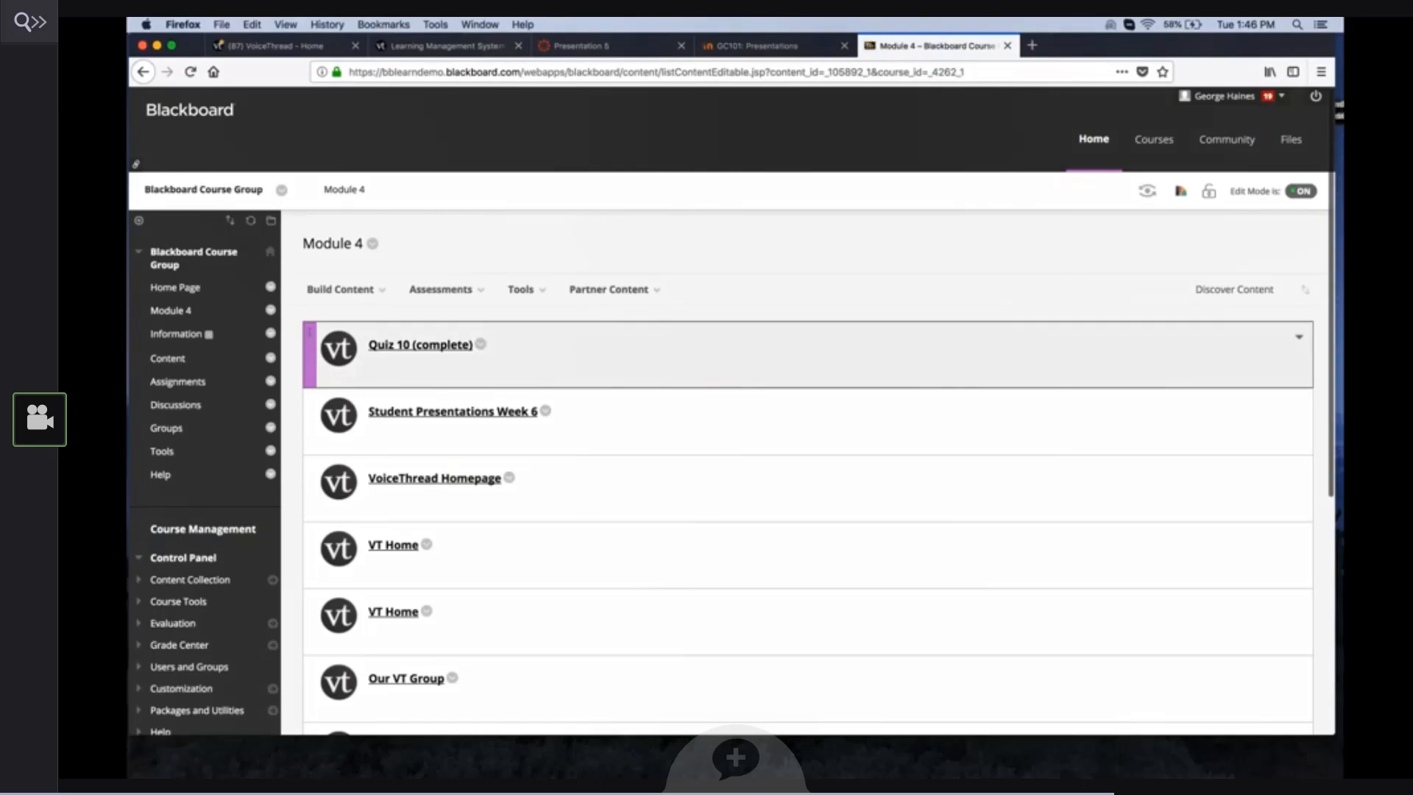
pyautogui.scroll(-5, 810, 368)
pyautogui.scroll(5, 809, 368)
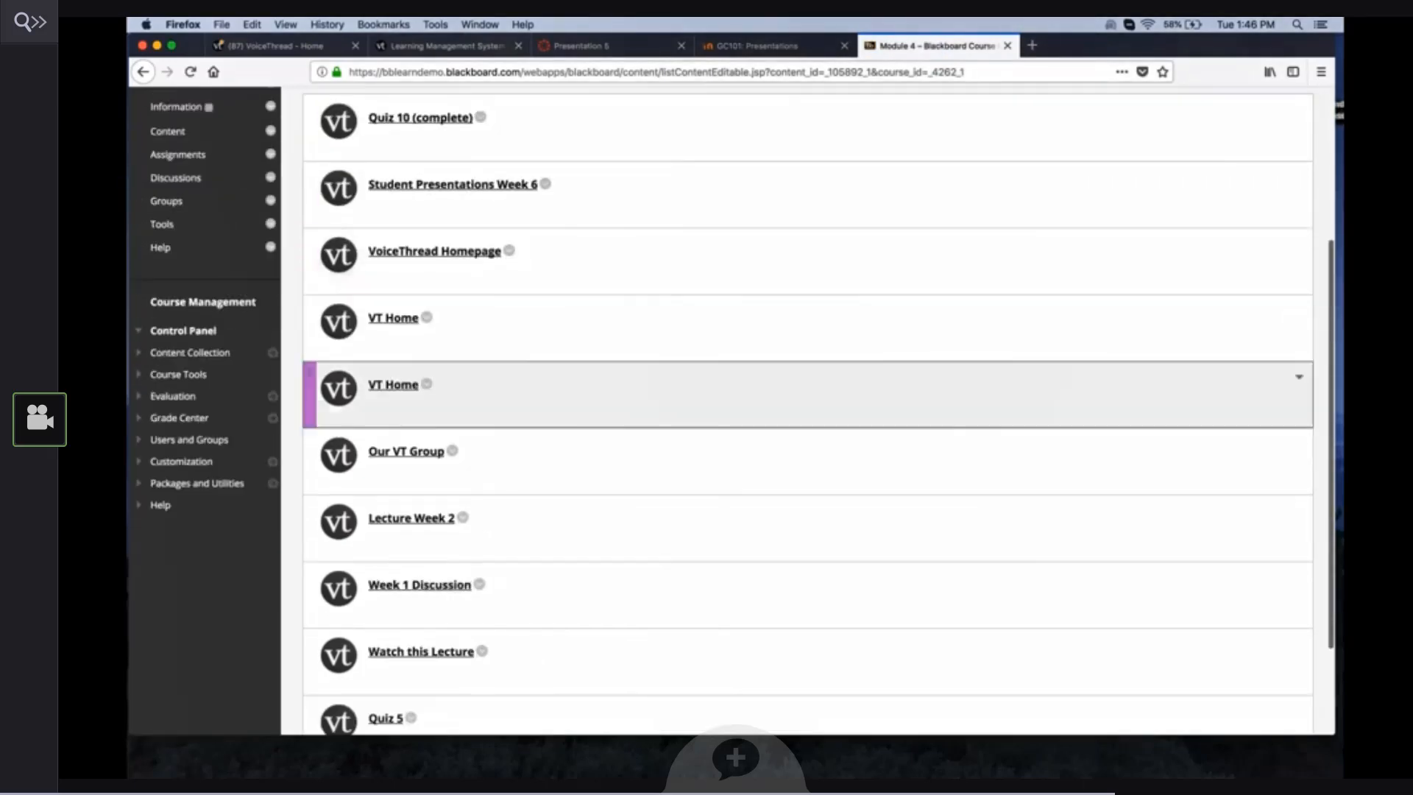
pyautogui.click(524, 289)
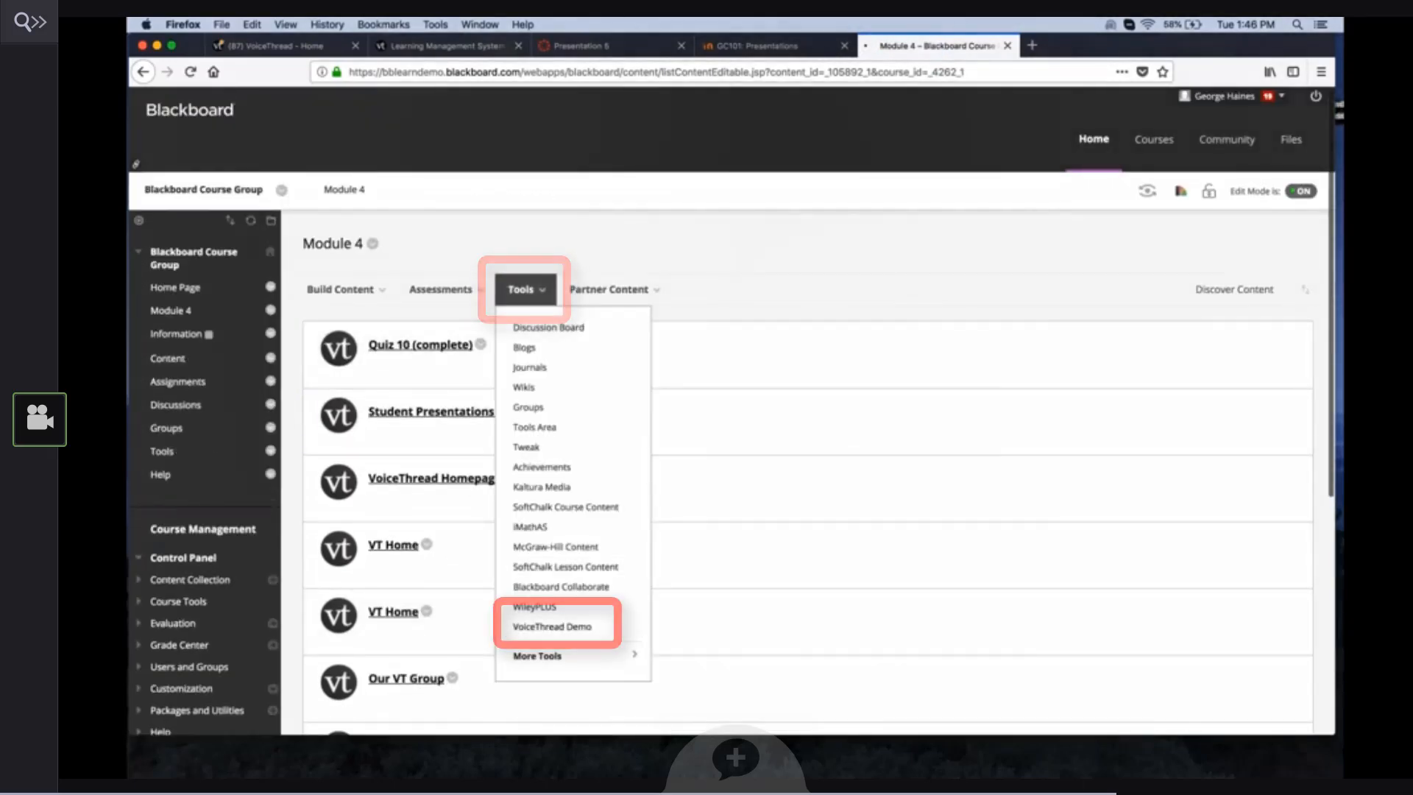
pyautogui.click(553, 626)
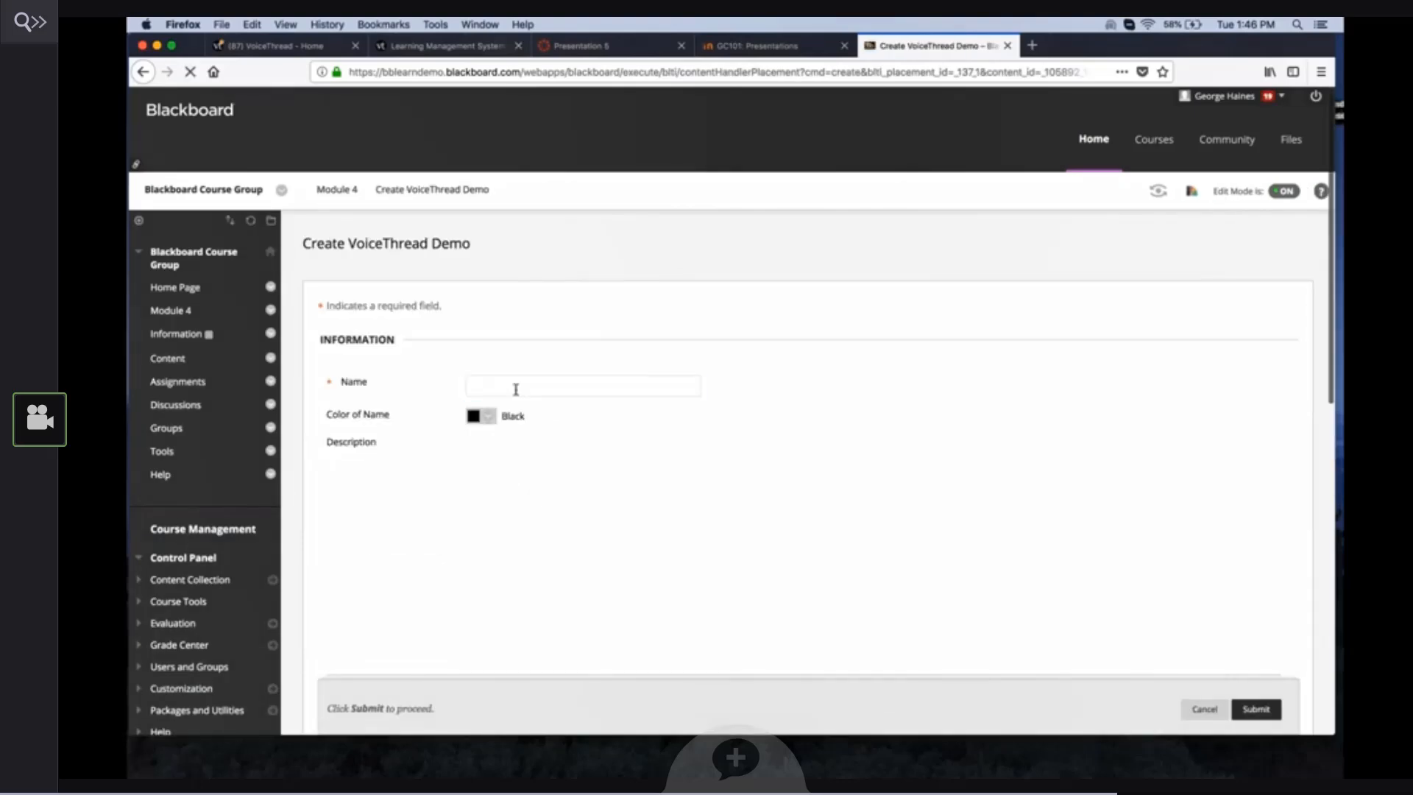
pyautogui.write('S')
pyautogui.press('Down')
pyautogui.press('Return')
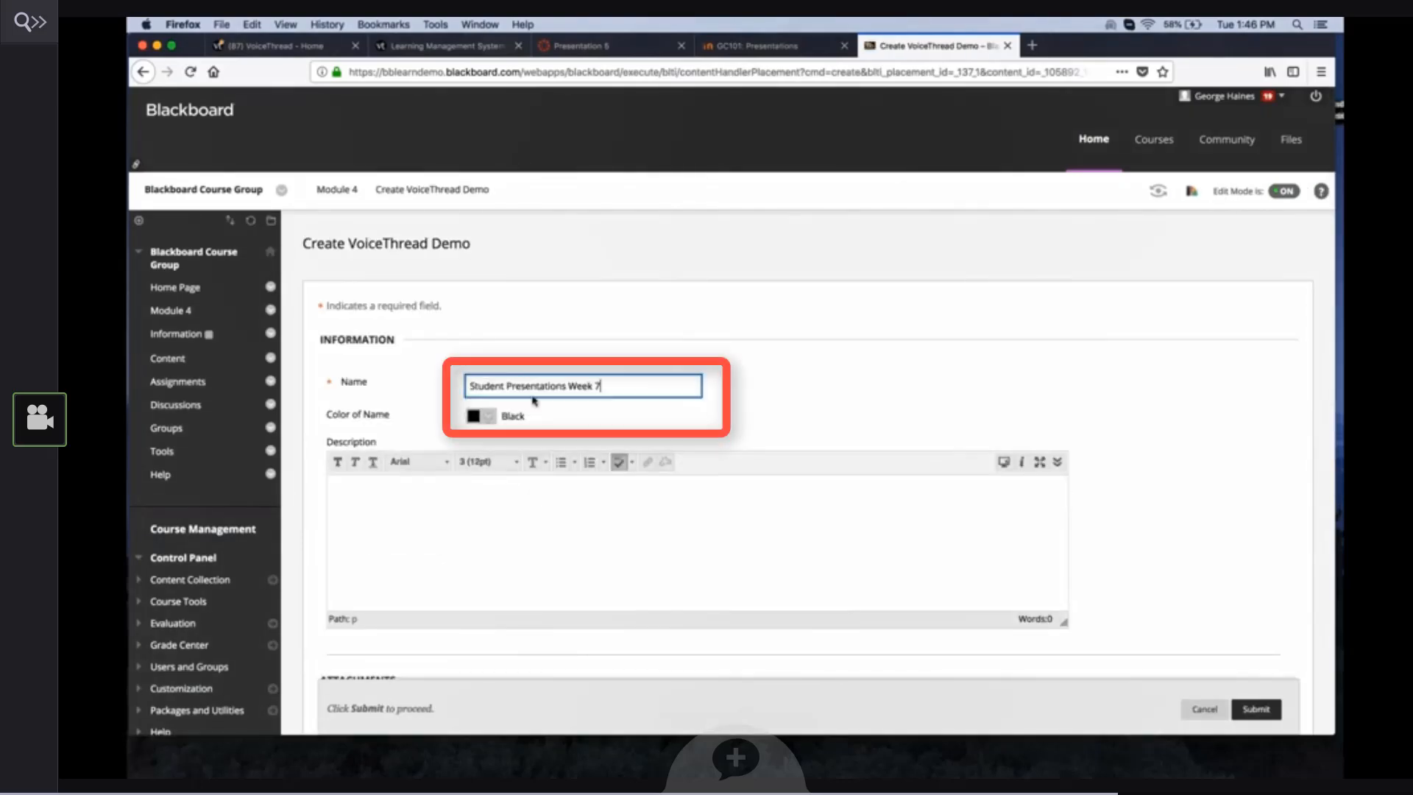
# Change the new item's name to Student Presentations Week 8, set its points possible to 100 and submit it.
pyautogui.press('BackSpace')
pyautogui.press('BackSpace')
pyautogui.write('8')
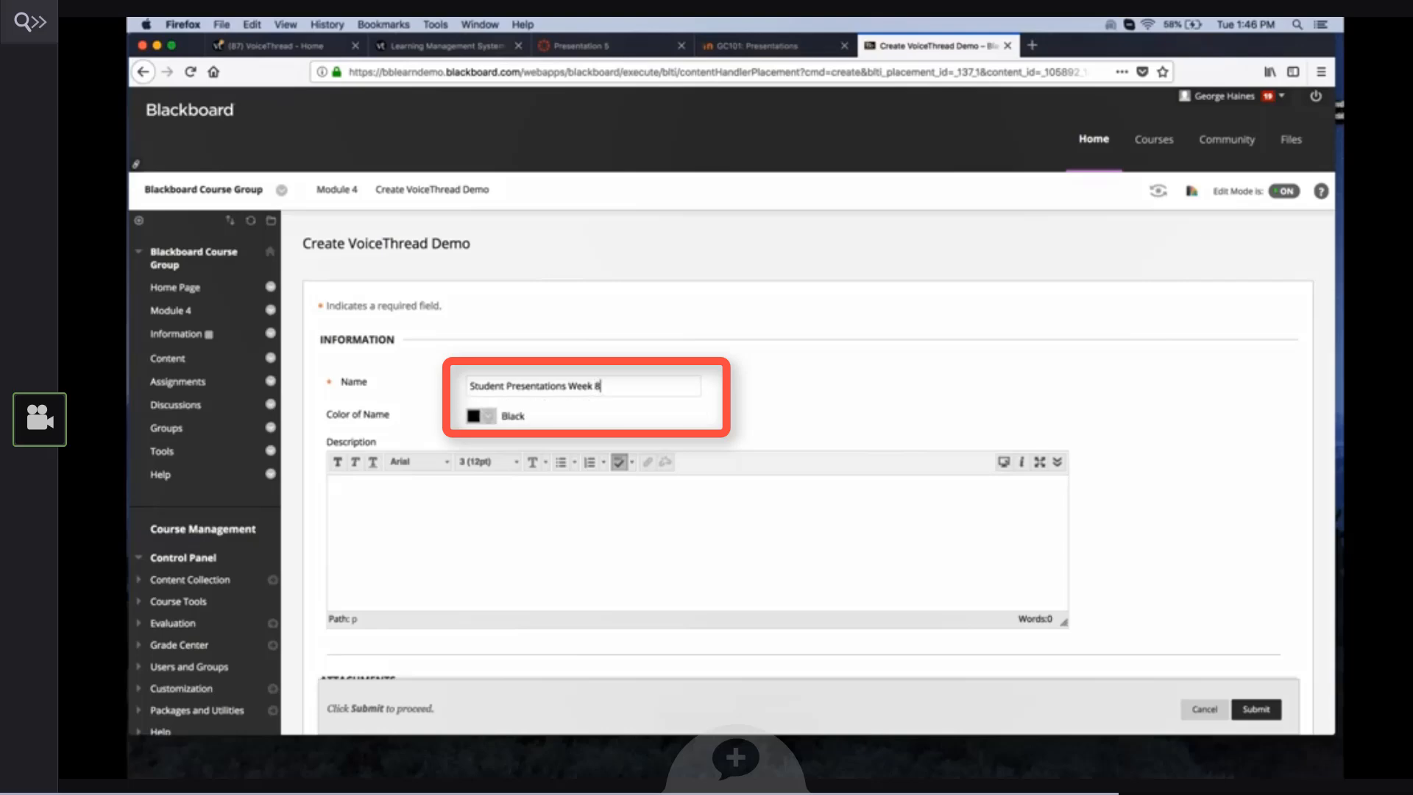
pyautogui.scroll(-3, 950, 404)
pyautogui.scroll(-2, 959, 403)
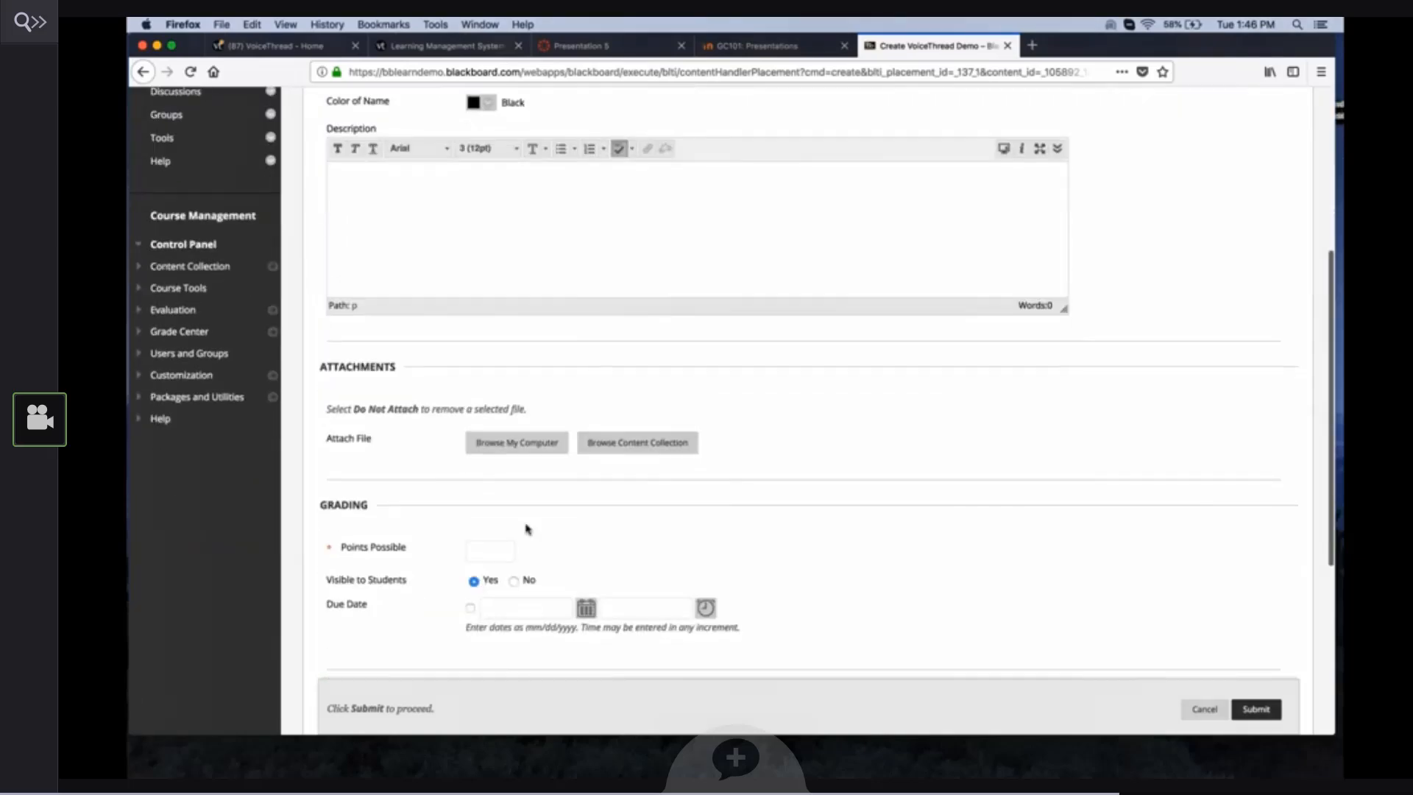
pyautogui.click(490, 551)
pyautogui.write('100')
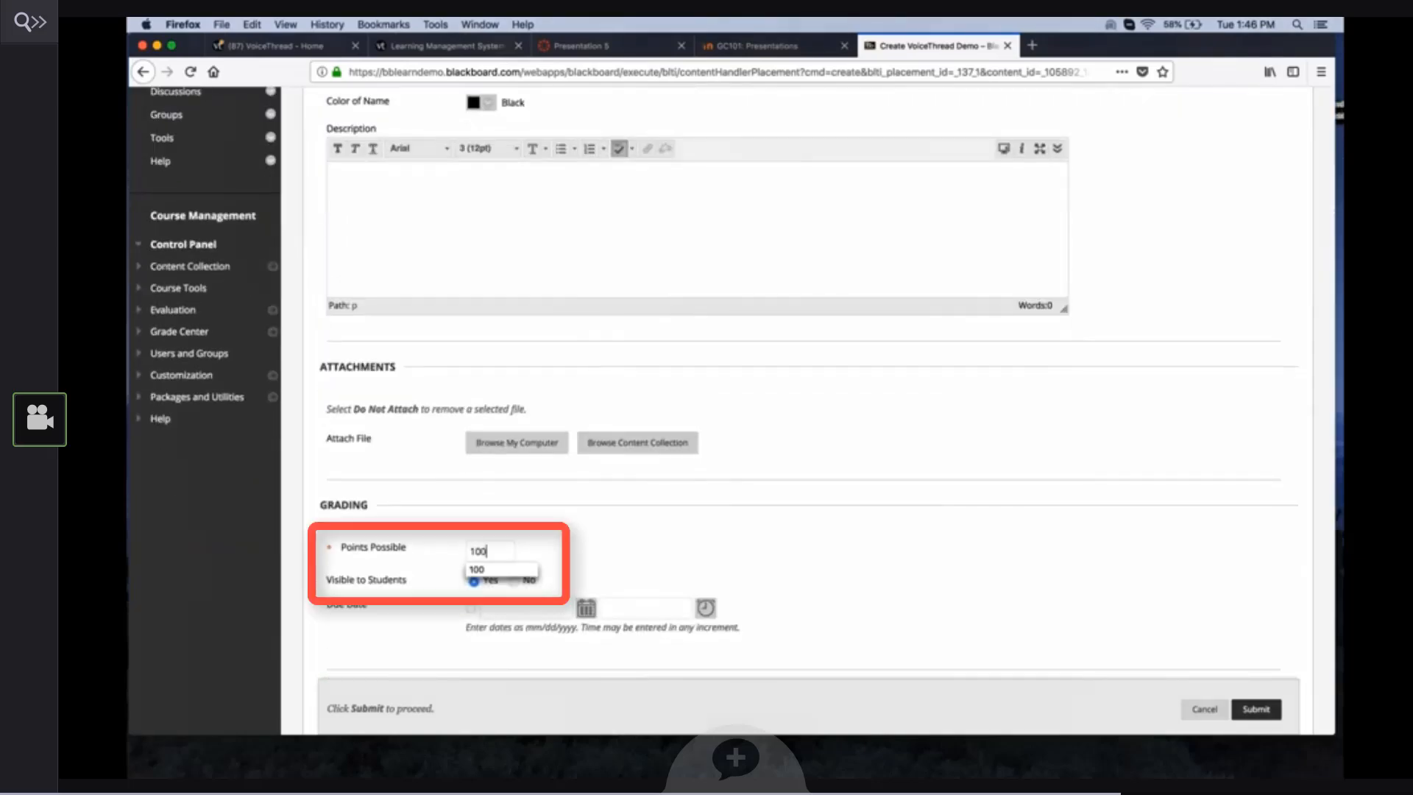
pyautogui.press('Return')
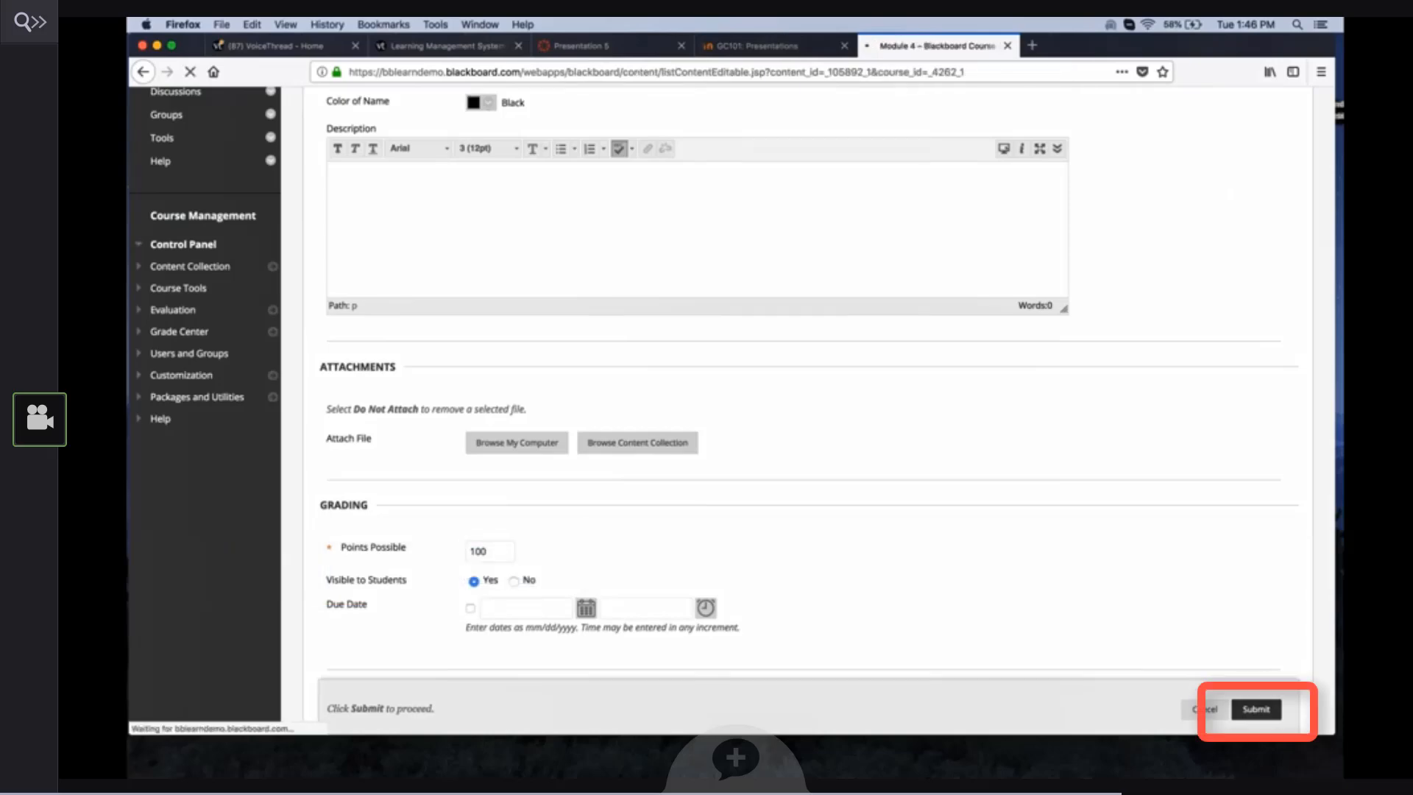
# Set up Student Presentations Week 8 through Assignment Builder as a Create a VoiceThread assignment that allows resubmission, and return to Module 4.
pyautogui.scroll(-6, 437, 663)
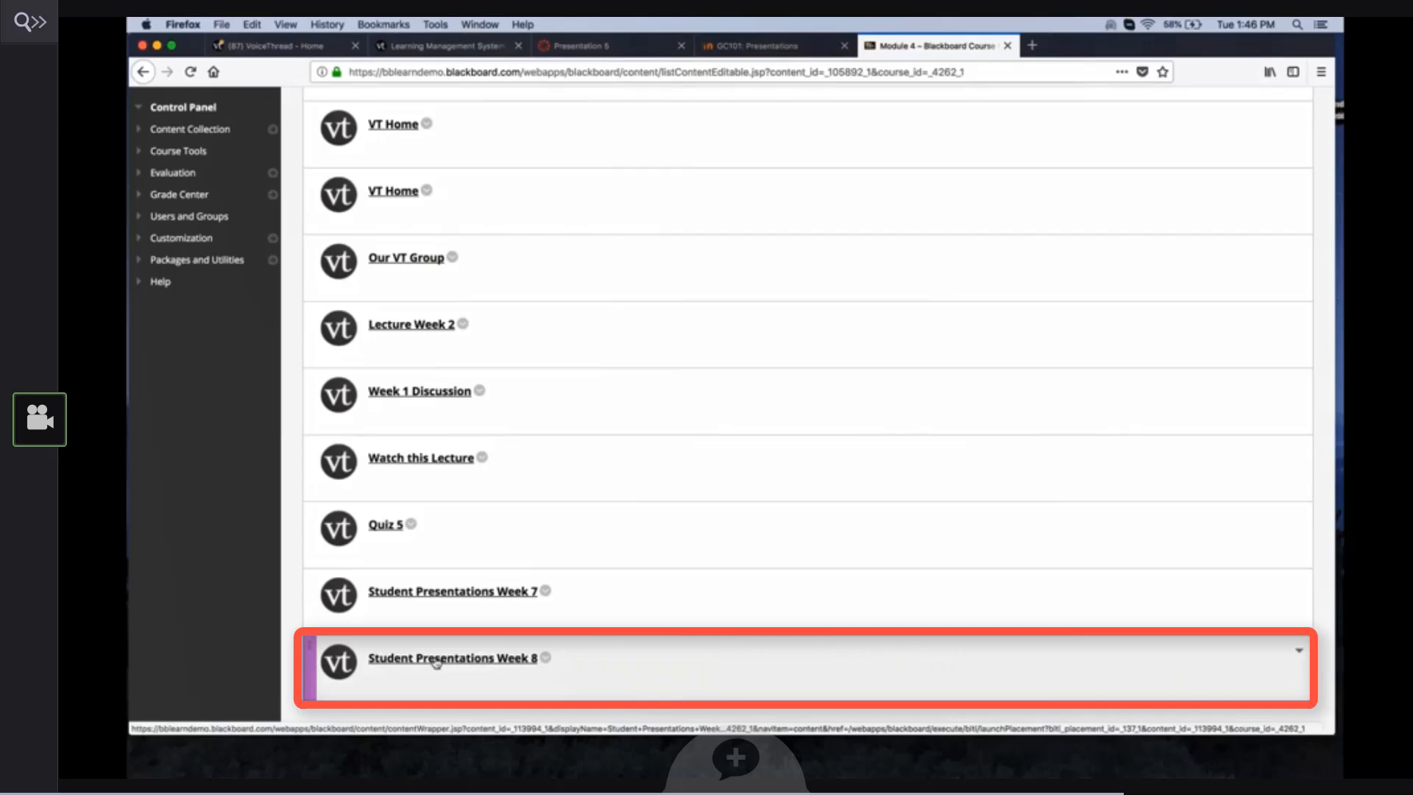
pyautogui.click(436, 660)
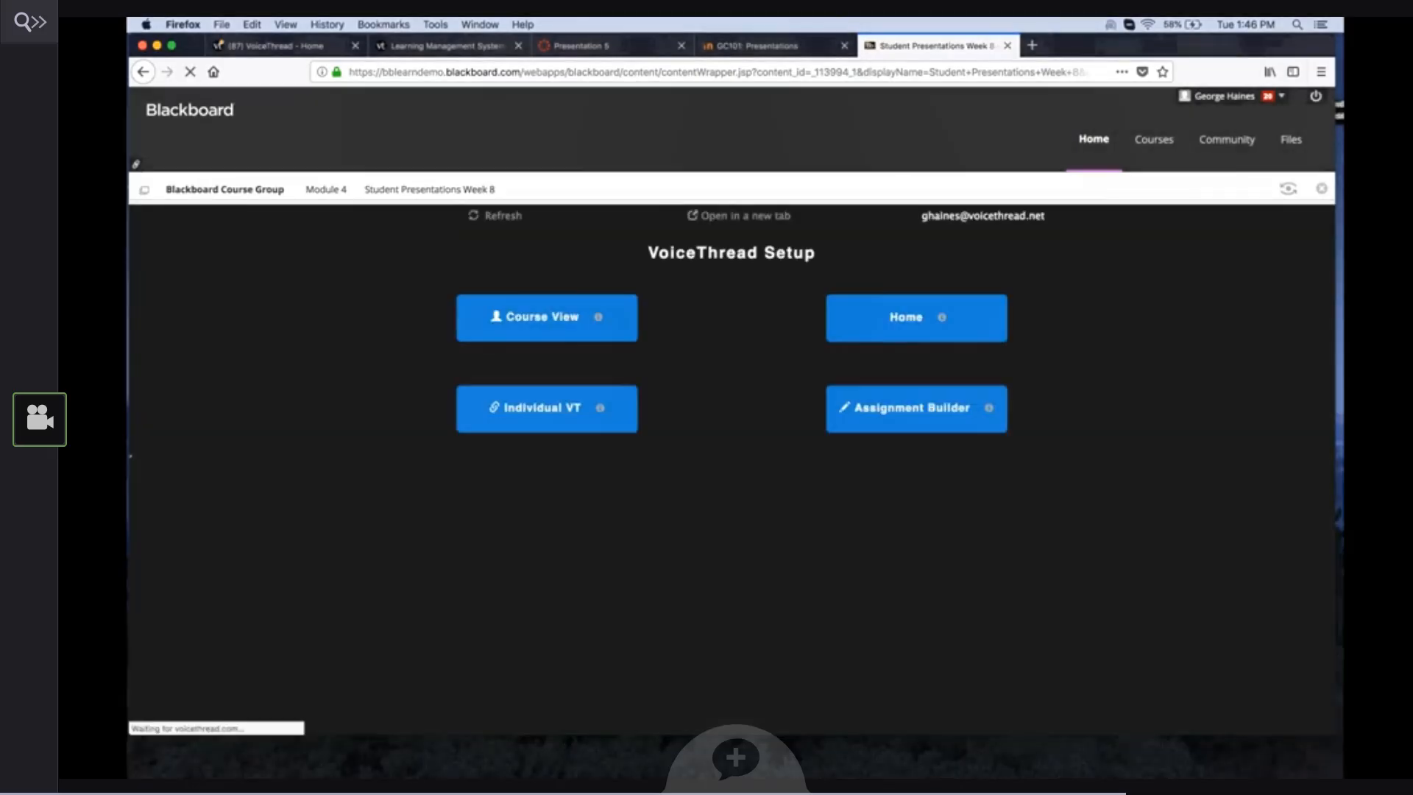
pyautogui.click(926, 428)
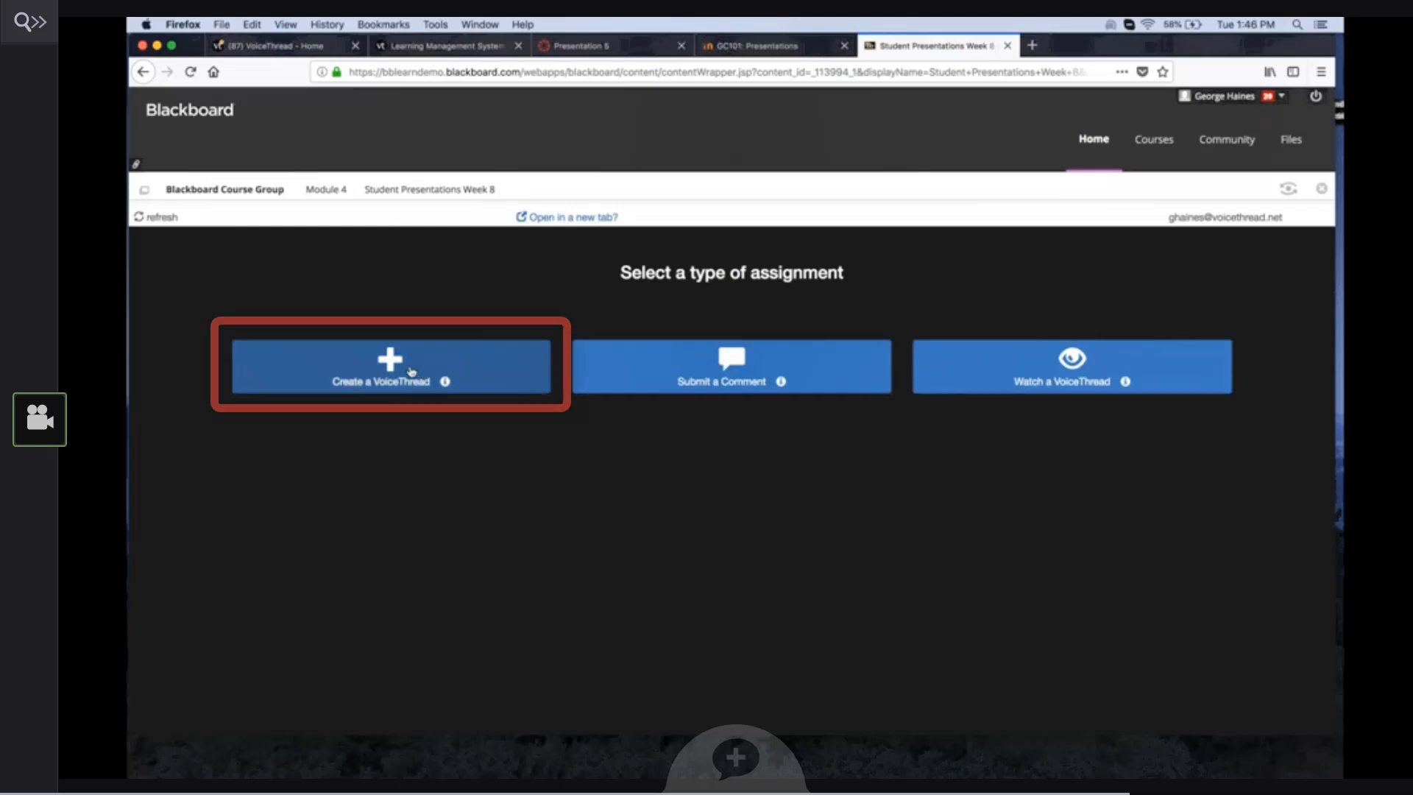
pyautogui.click(411, 372)
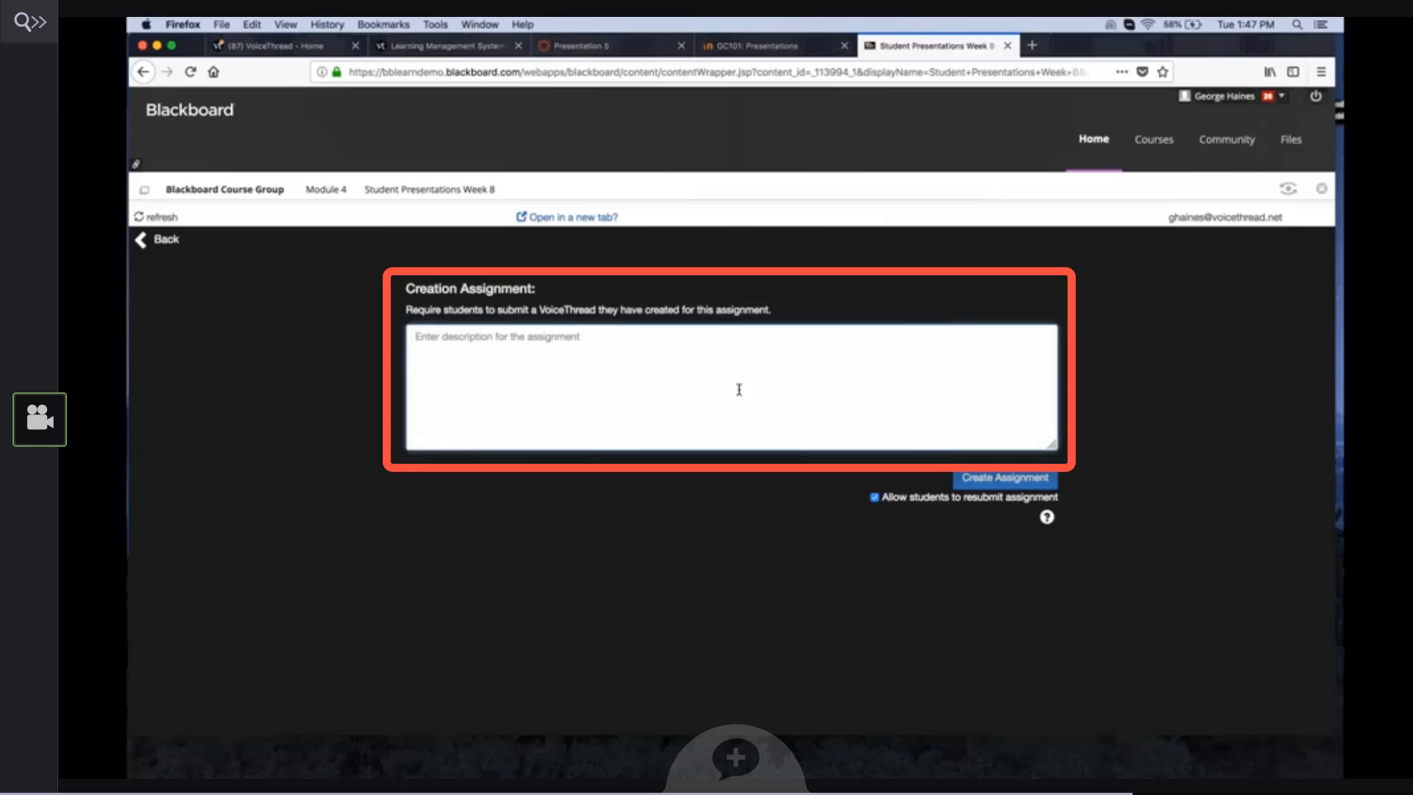
pyautogui.click(999, 480)
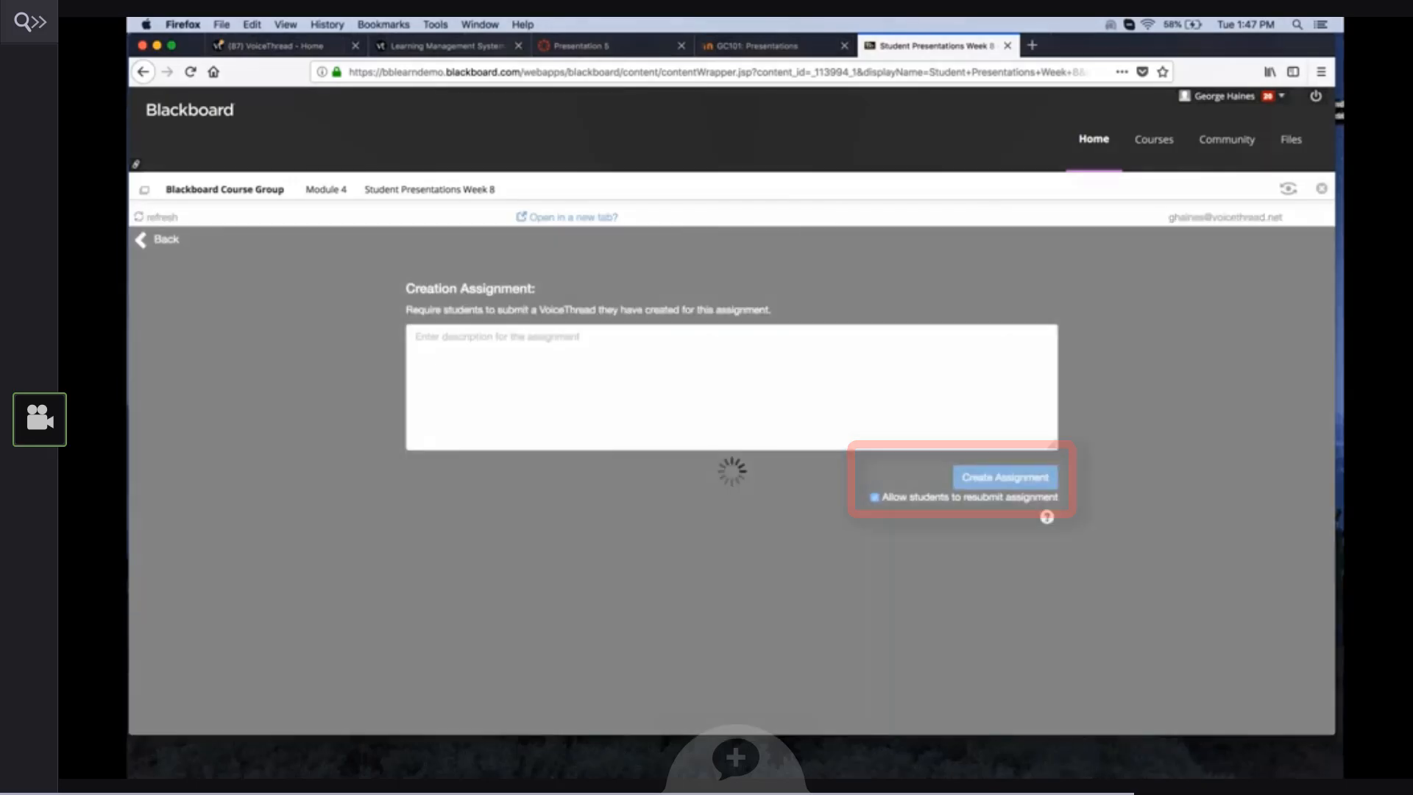
pyautogui.click(328, 190)
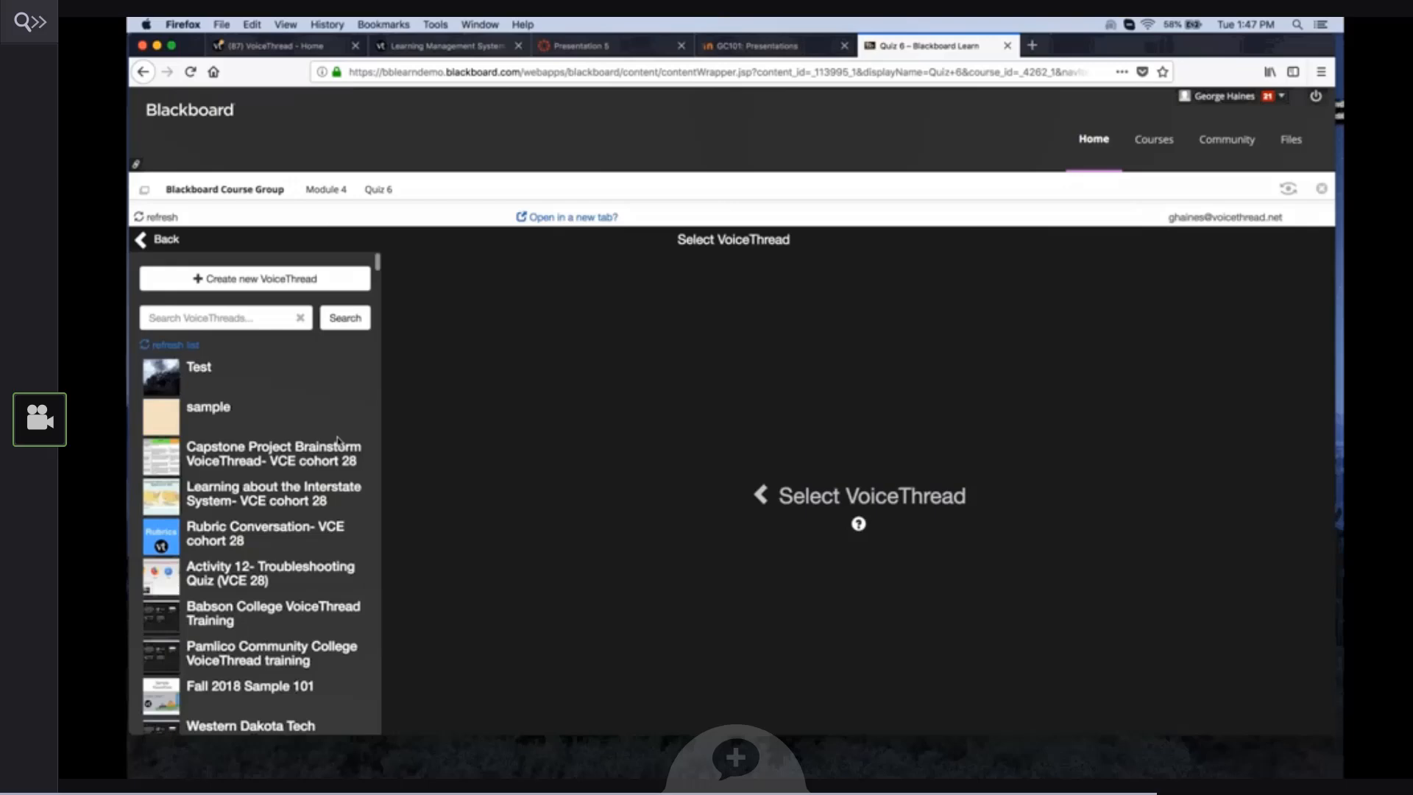
# Select the Test VoiceThread for Quiz 6 and start a new copy to share, titled Fall 2018 Test.
pyautogui.click(177, 378)
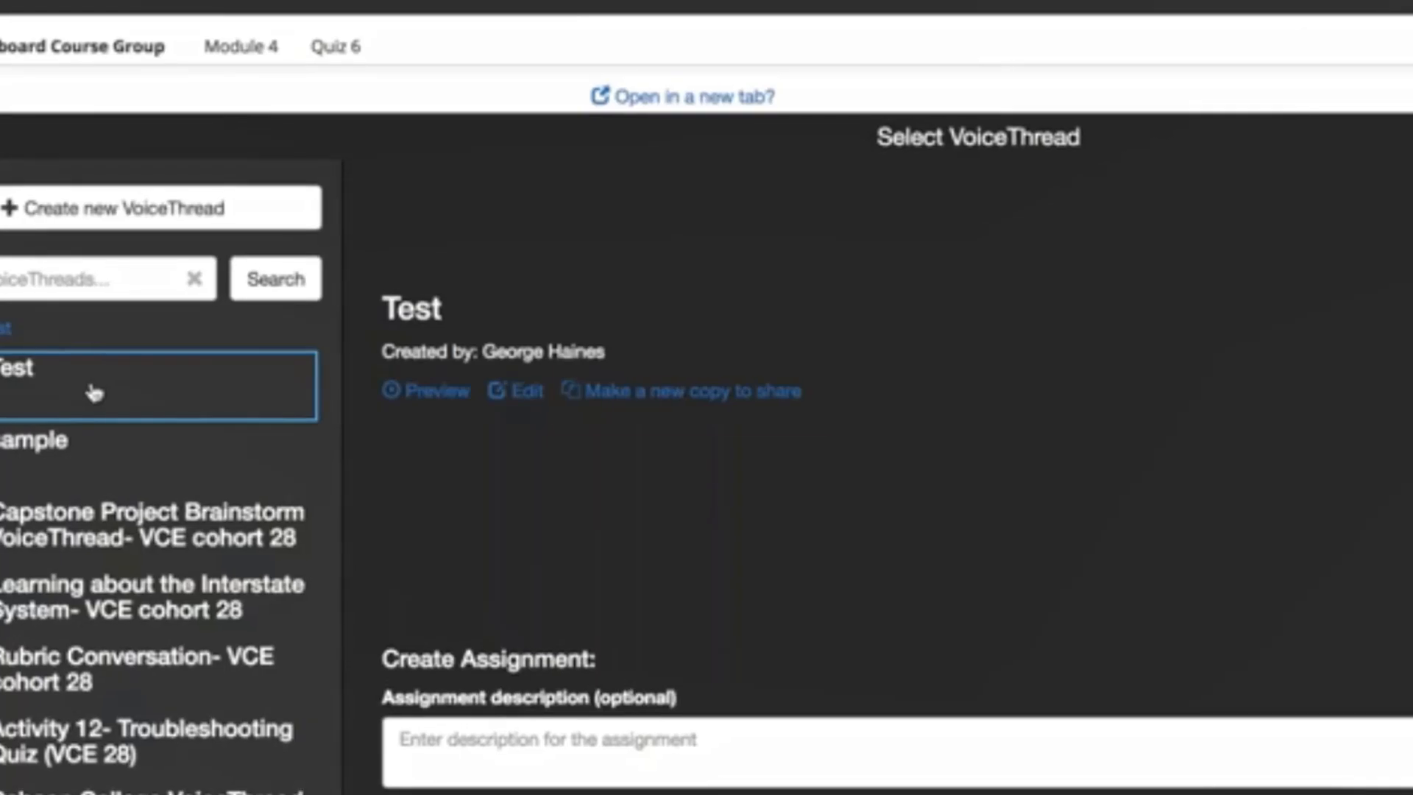
pyautogui.click(651, 402)
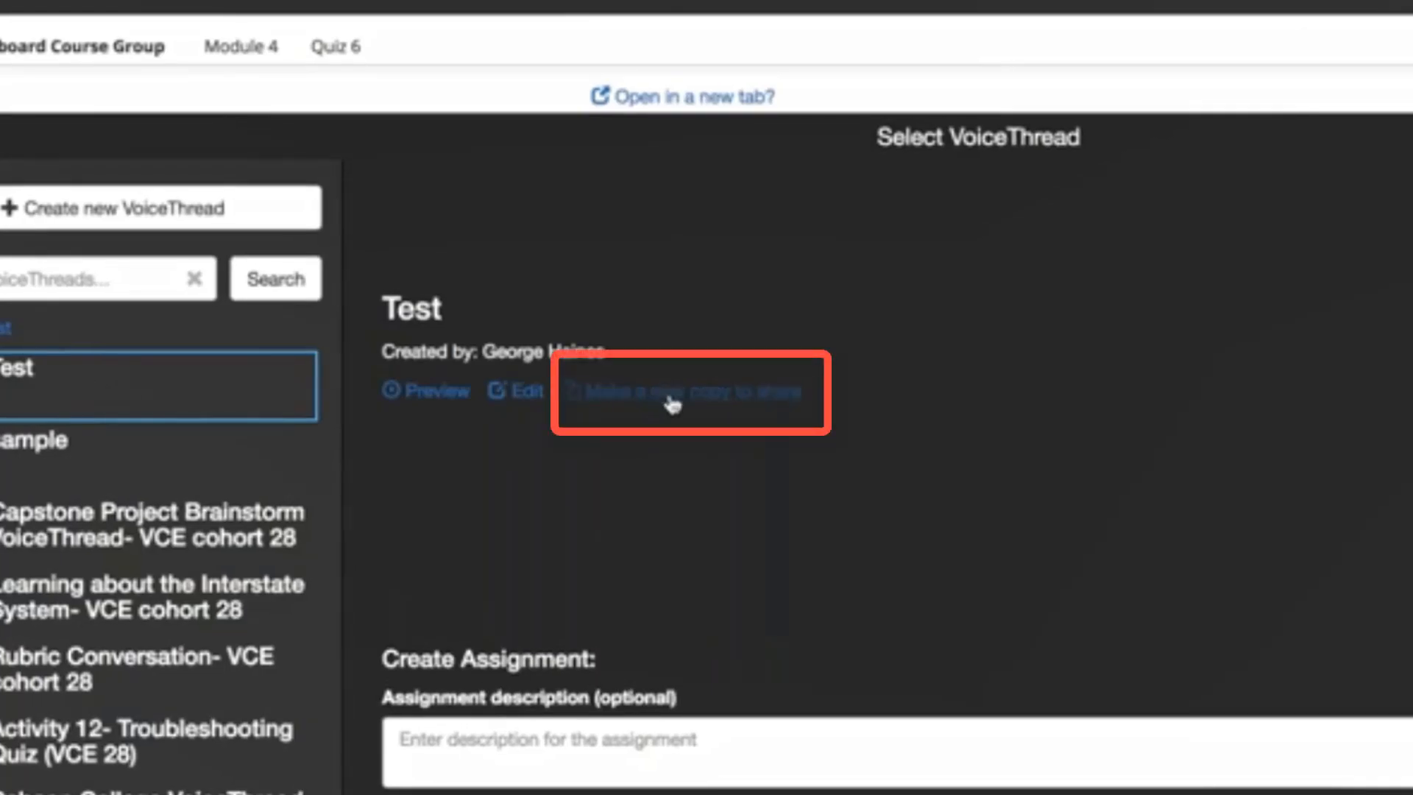
pyautogui.click(725, 404)
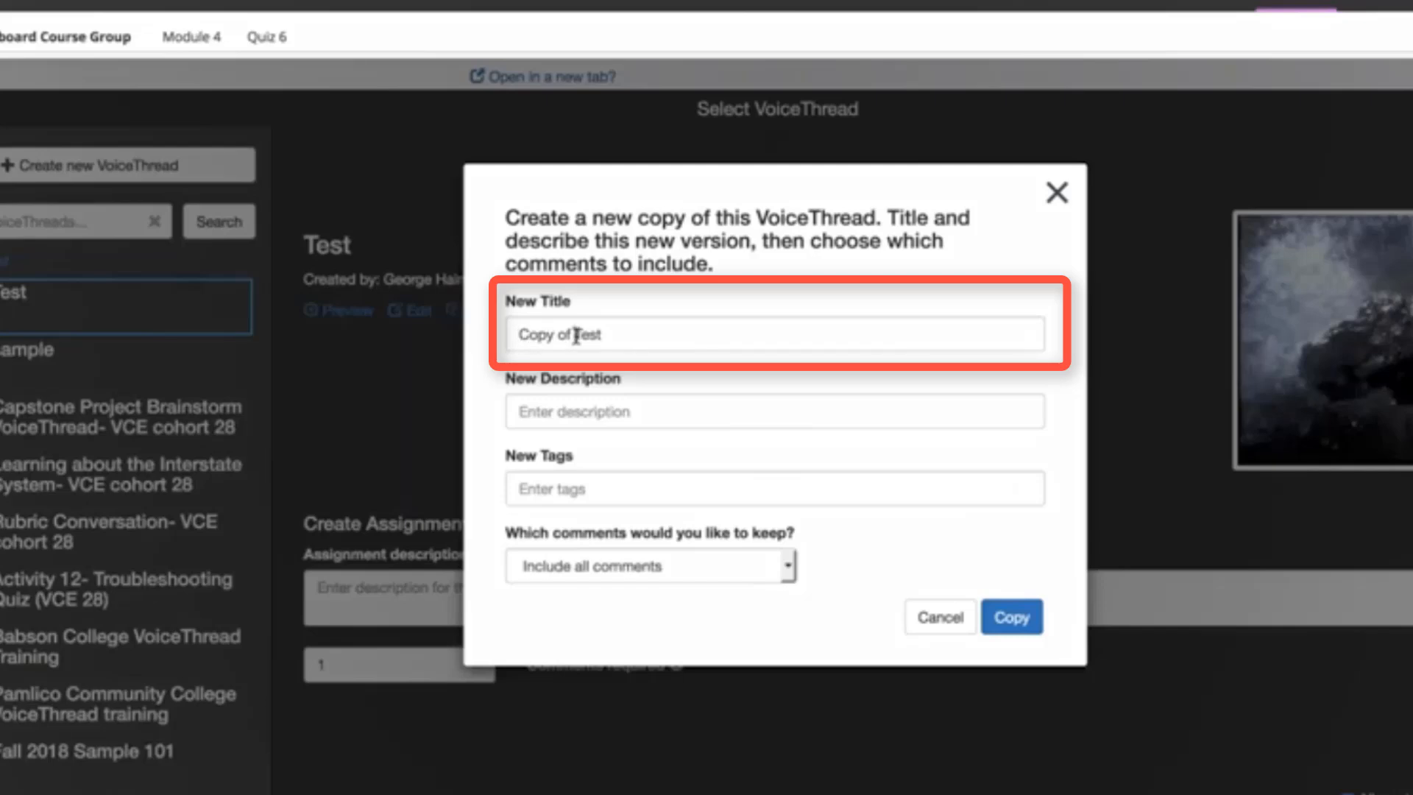
pyautogui.moveTo(576, 336); pyautogui.dragTo(517, 334)
pyautogui.write('Fall 20')
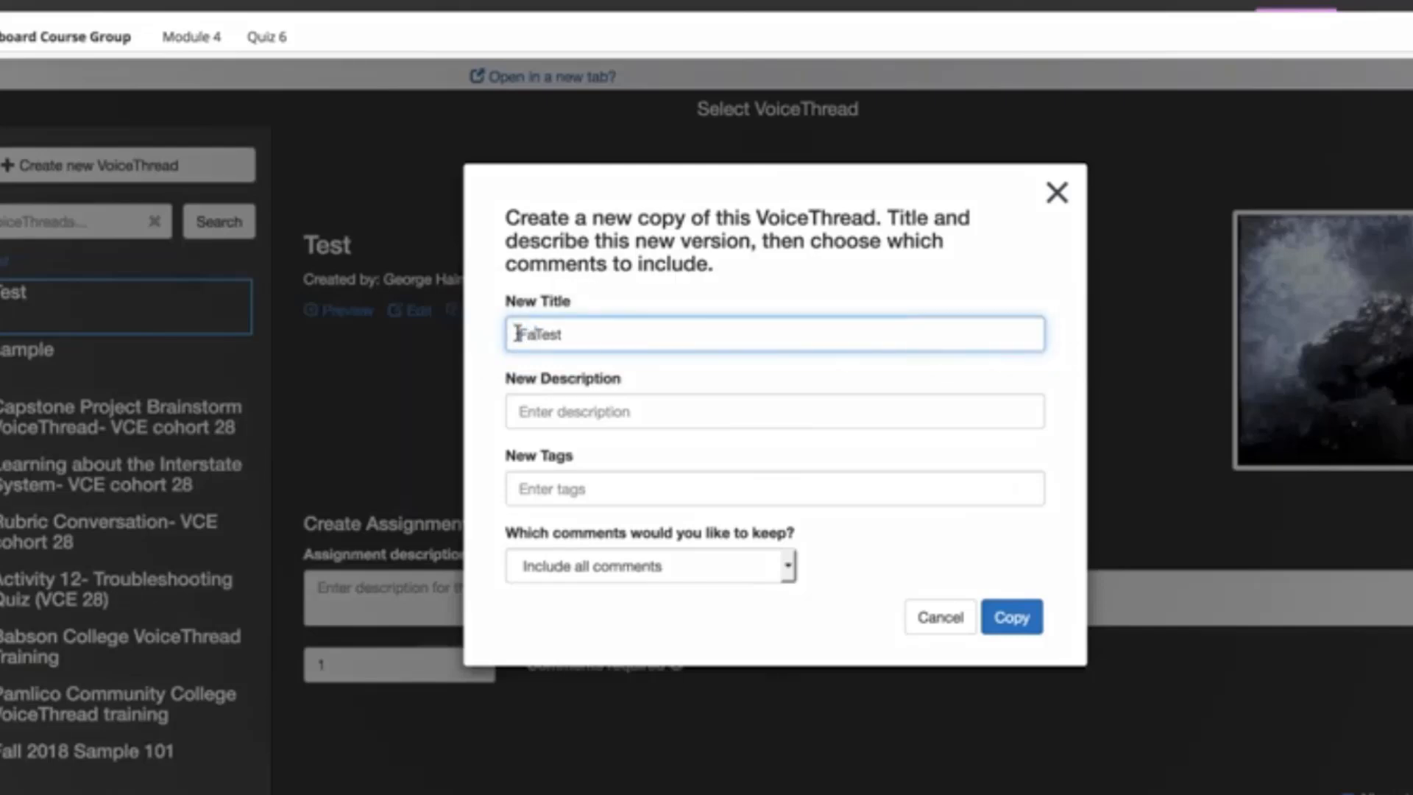
pyautogui.write('18')
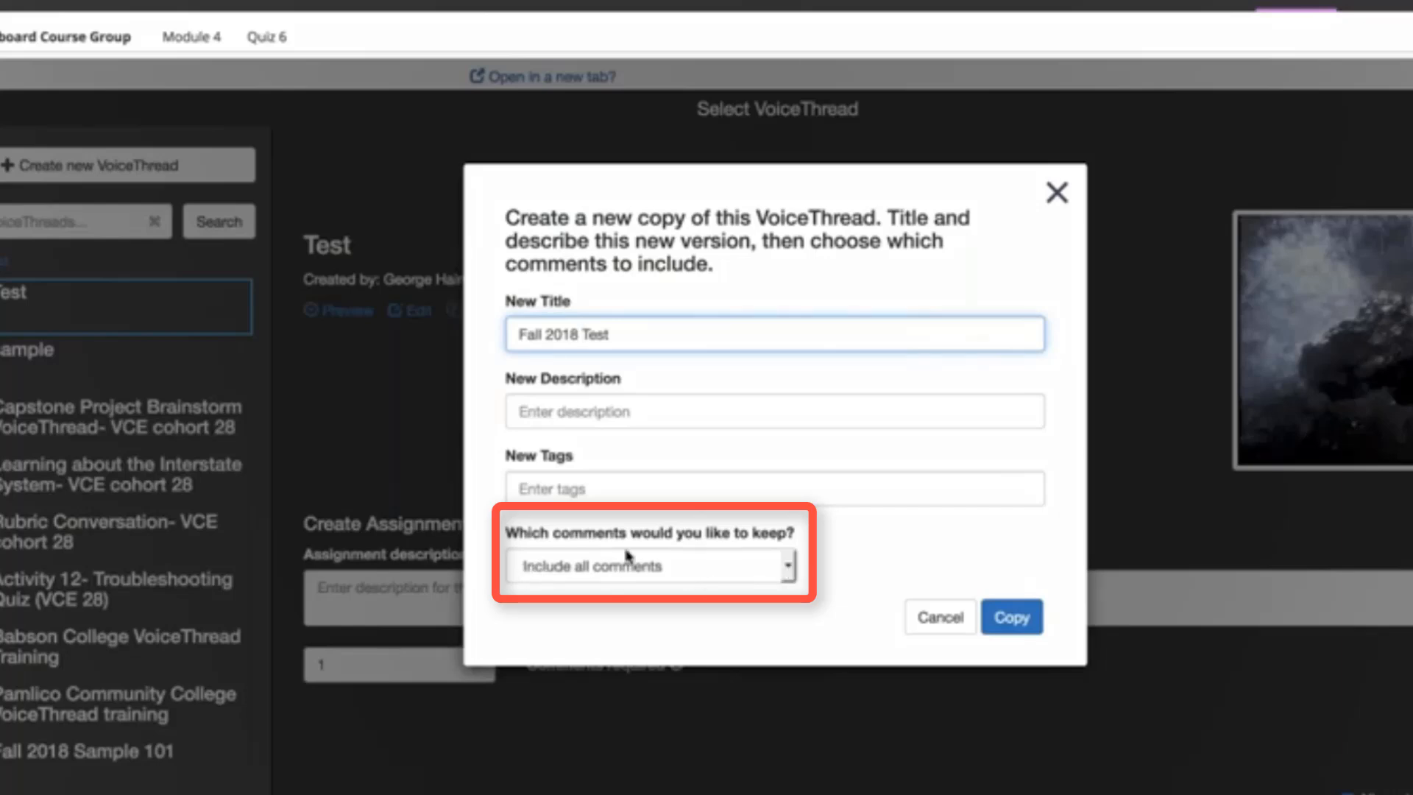
# Set the Fall 2018 Test copy to include only my comments and create the copy.
pyautogui.click(789, 567)
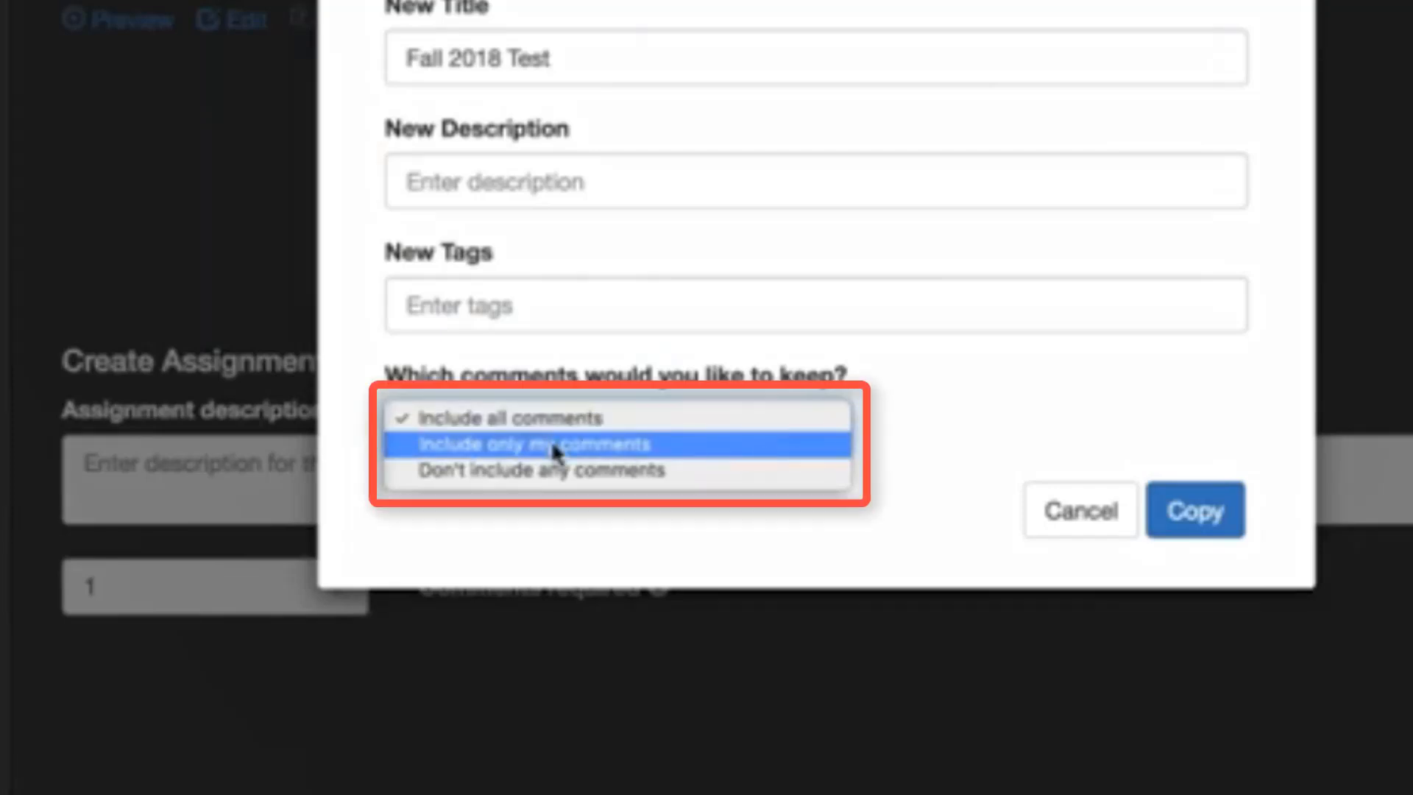
pyautogui.click(586, 447)
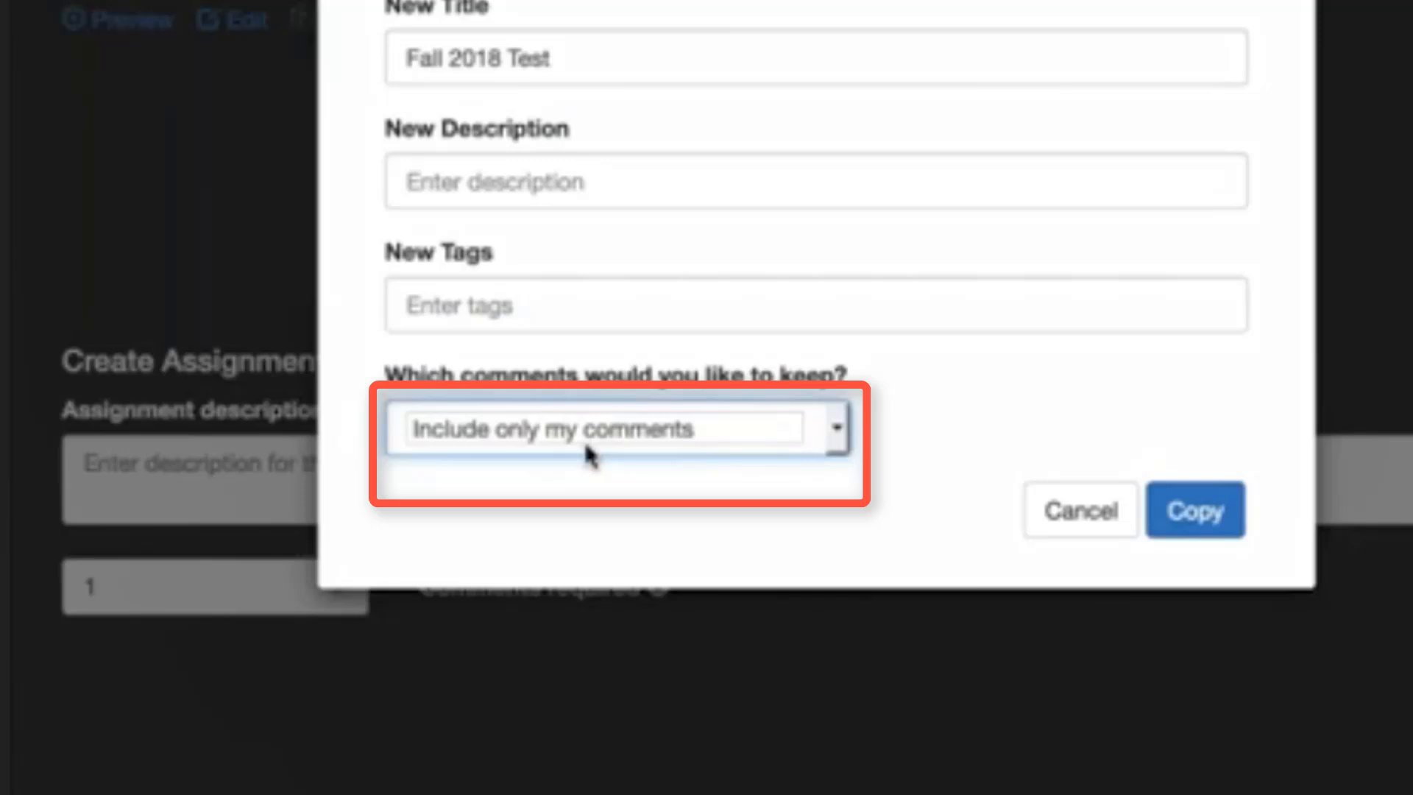
pyautogui.click(641, 429)
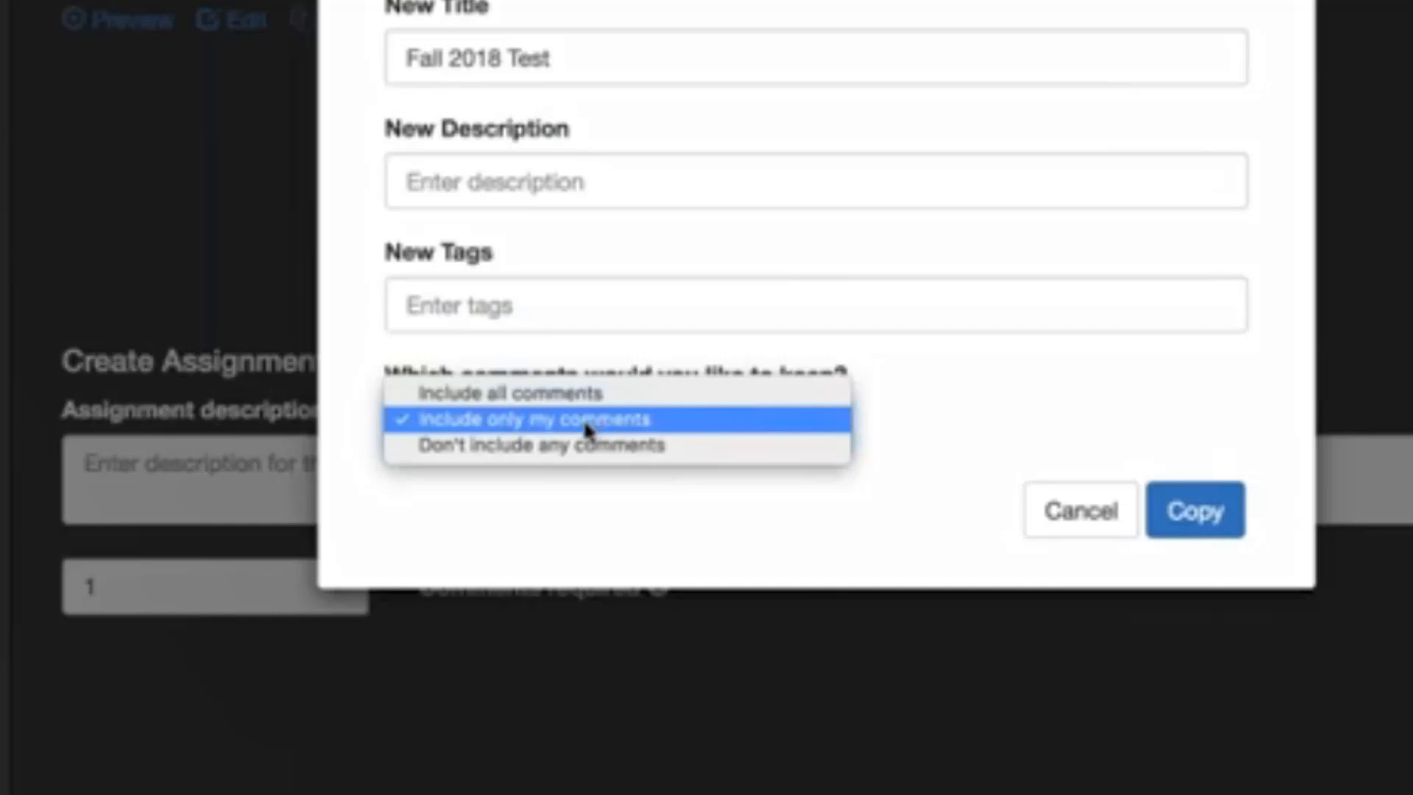
pyautogui.click(546, 430)
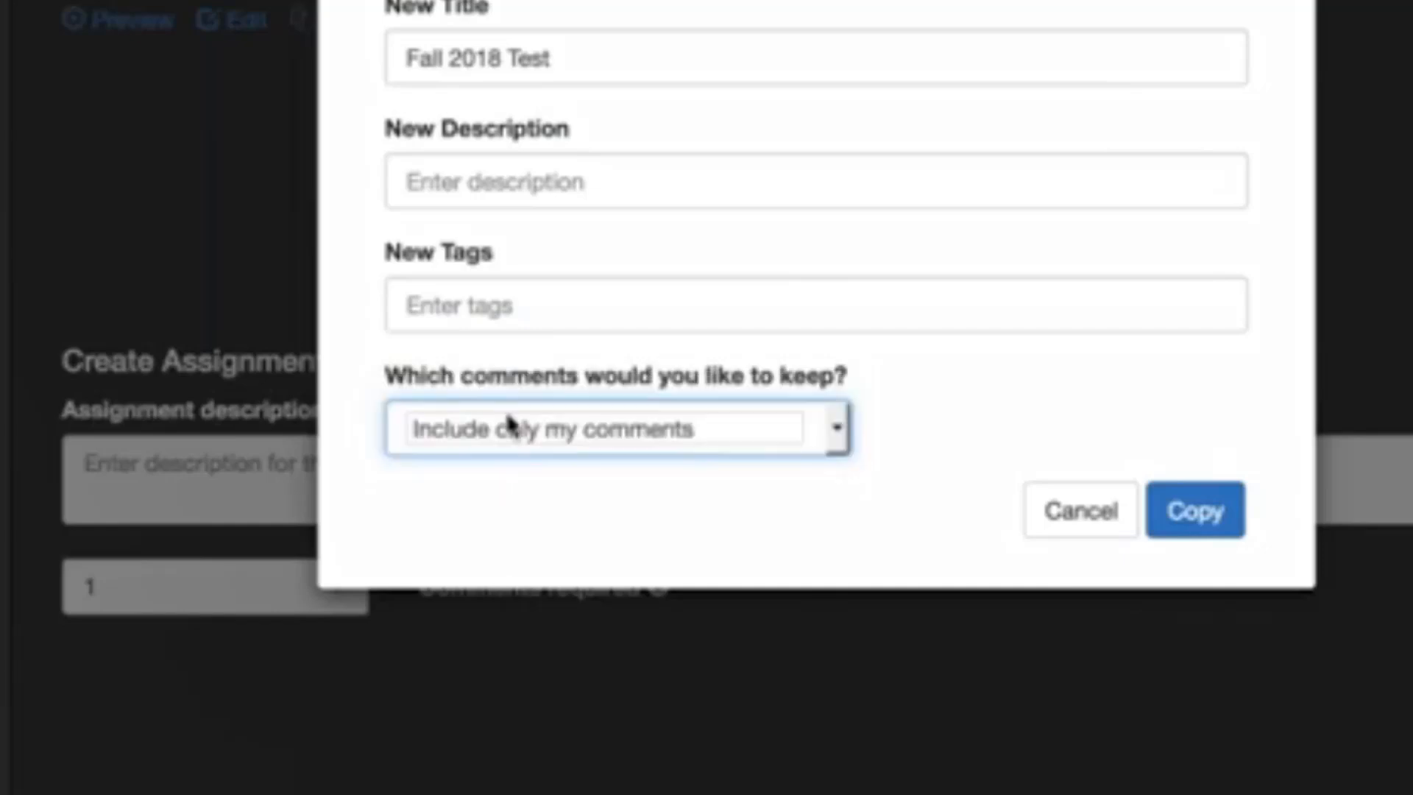
pyautogui.click(1211, 524)
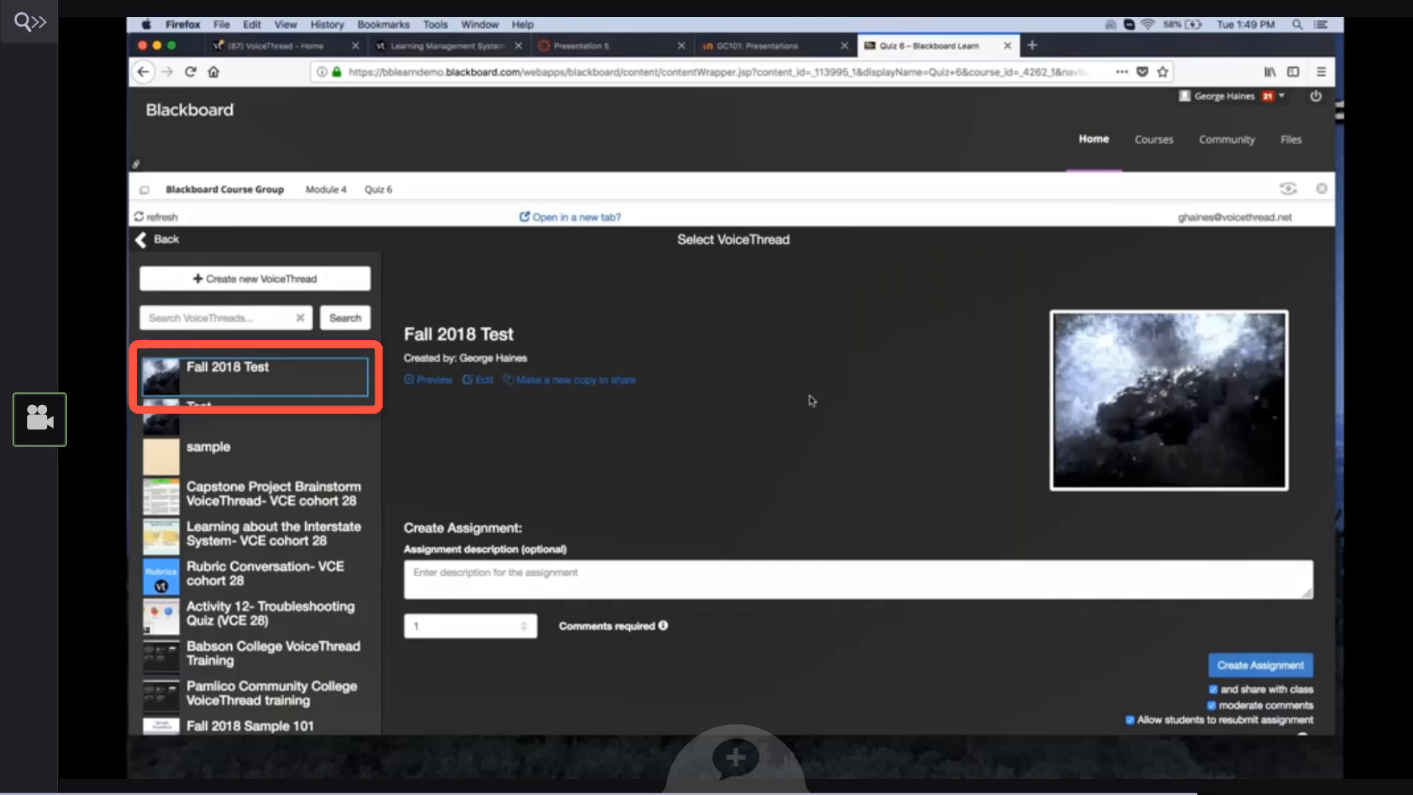
# Require 3 comments on Fall 2018 Test without a description and create the Quiz 6 assignment.
pyautogui.click(431, 579)
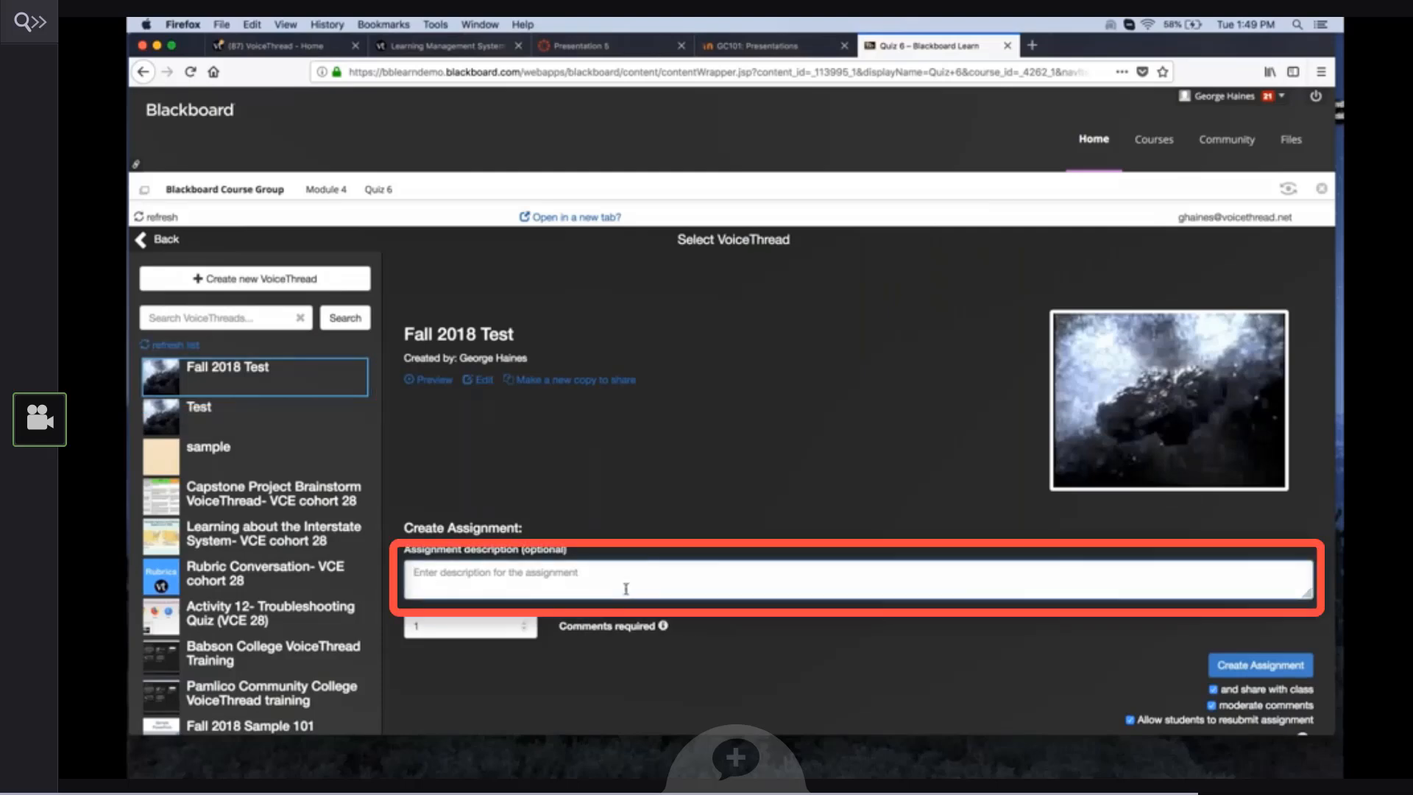
pyautogui.click(527, 622)
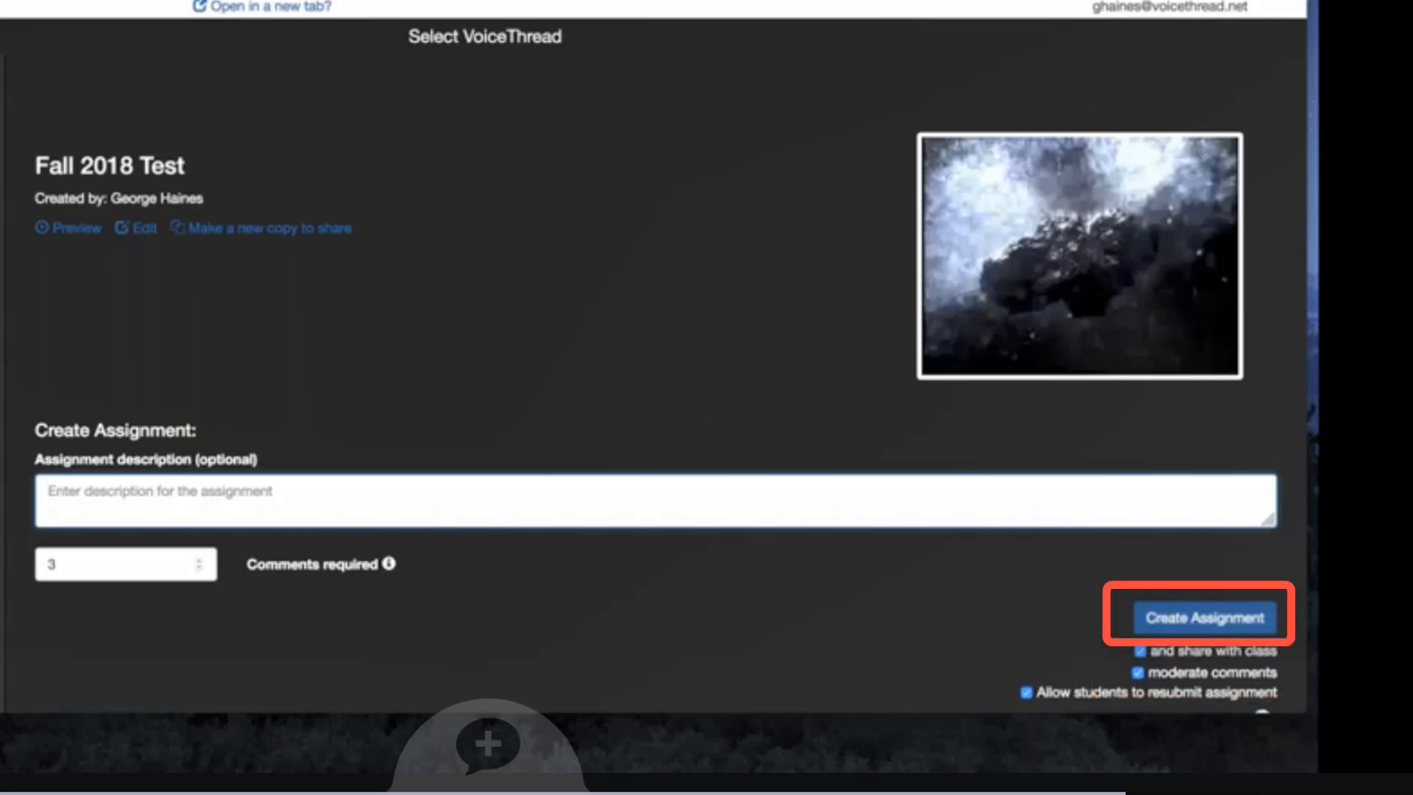
pyautogui.click(1205, 618)
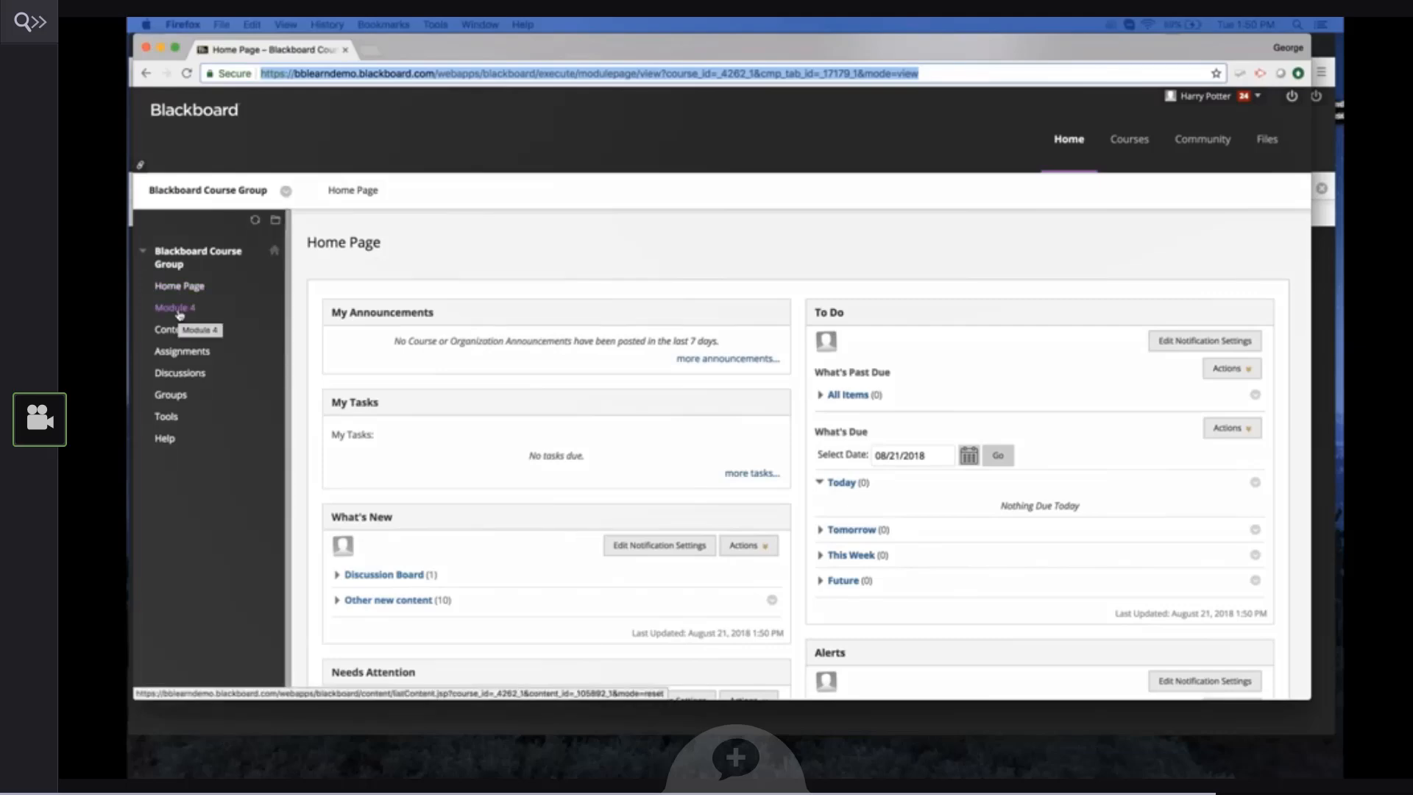
# In the student's browser session, go to Module 4 and open the Quiz 5 assignment.
pyautogui.click(177, 308)
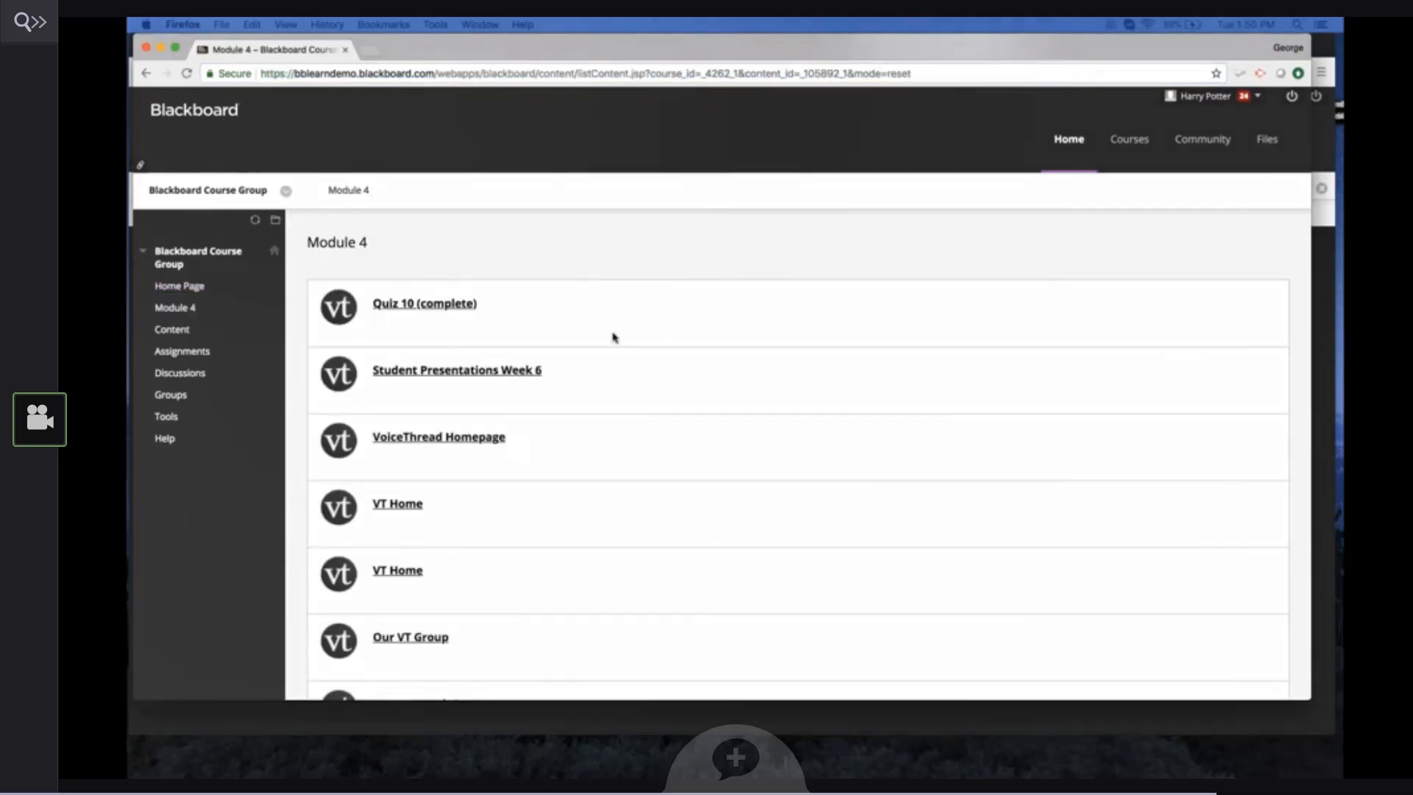
pyautogui.scroll(-10, 614, 337)
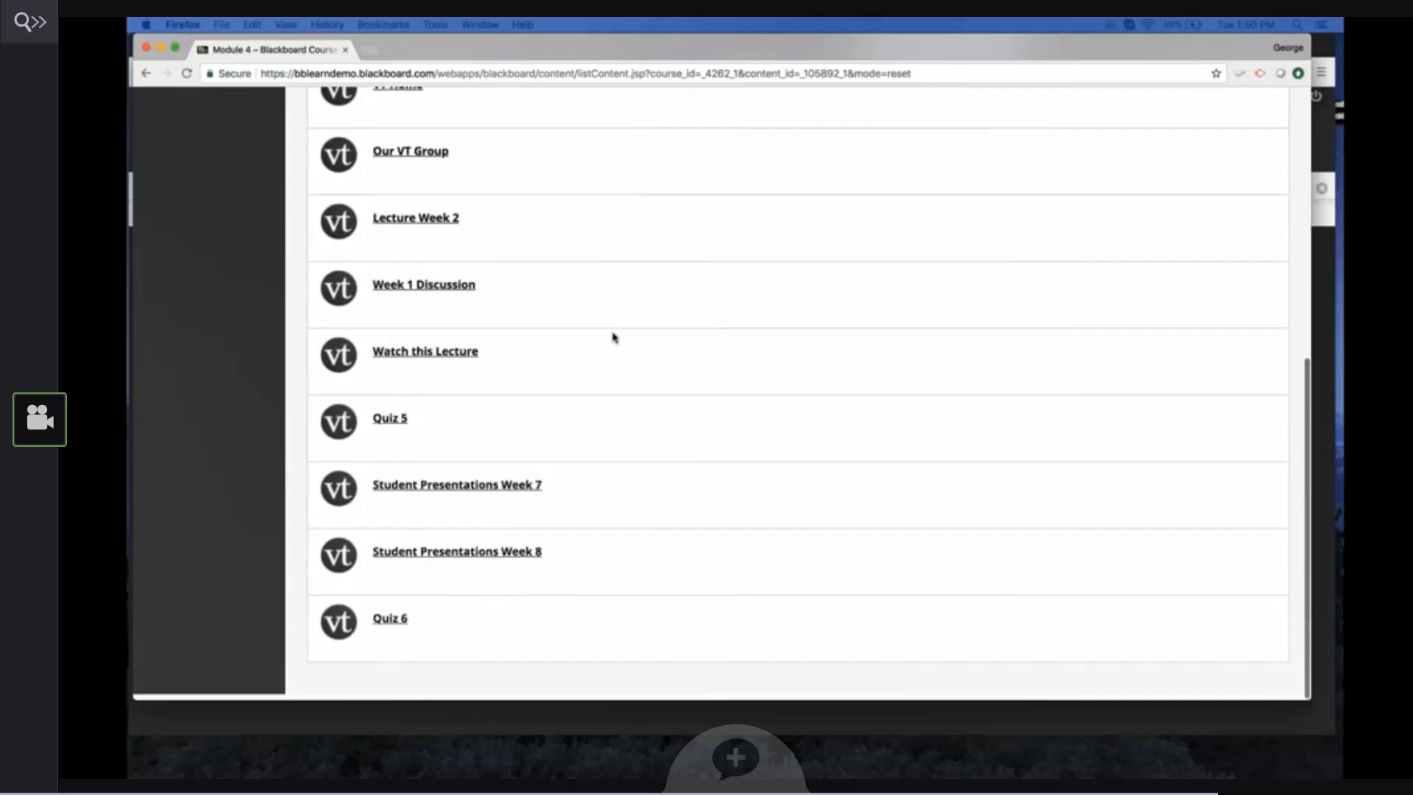
pyautogui.click(392, 424)
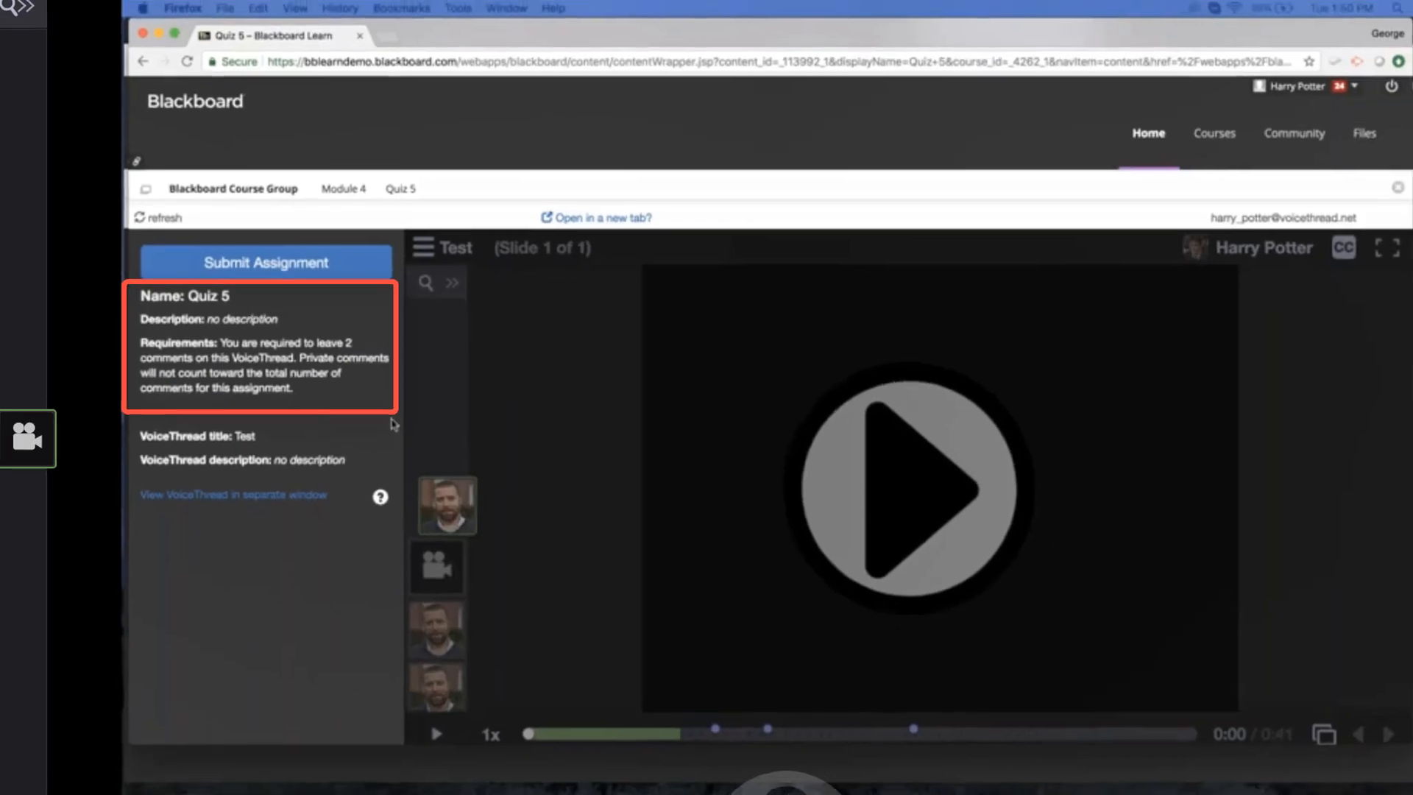
pyautogui.click(426, 482)
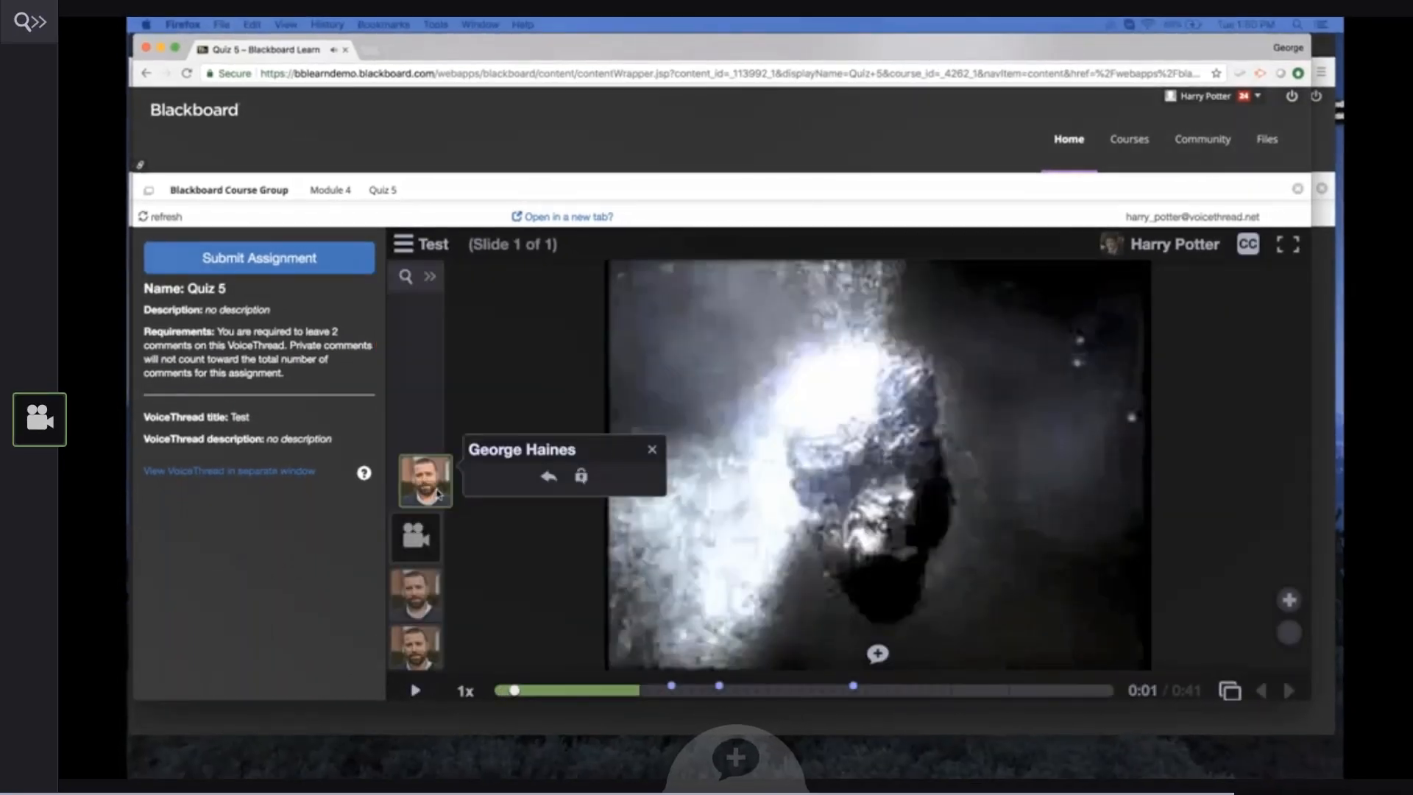
pyautogui.click(582, 477)
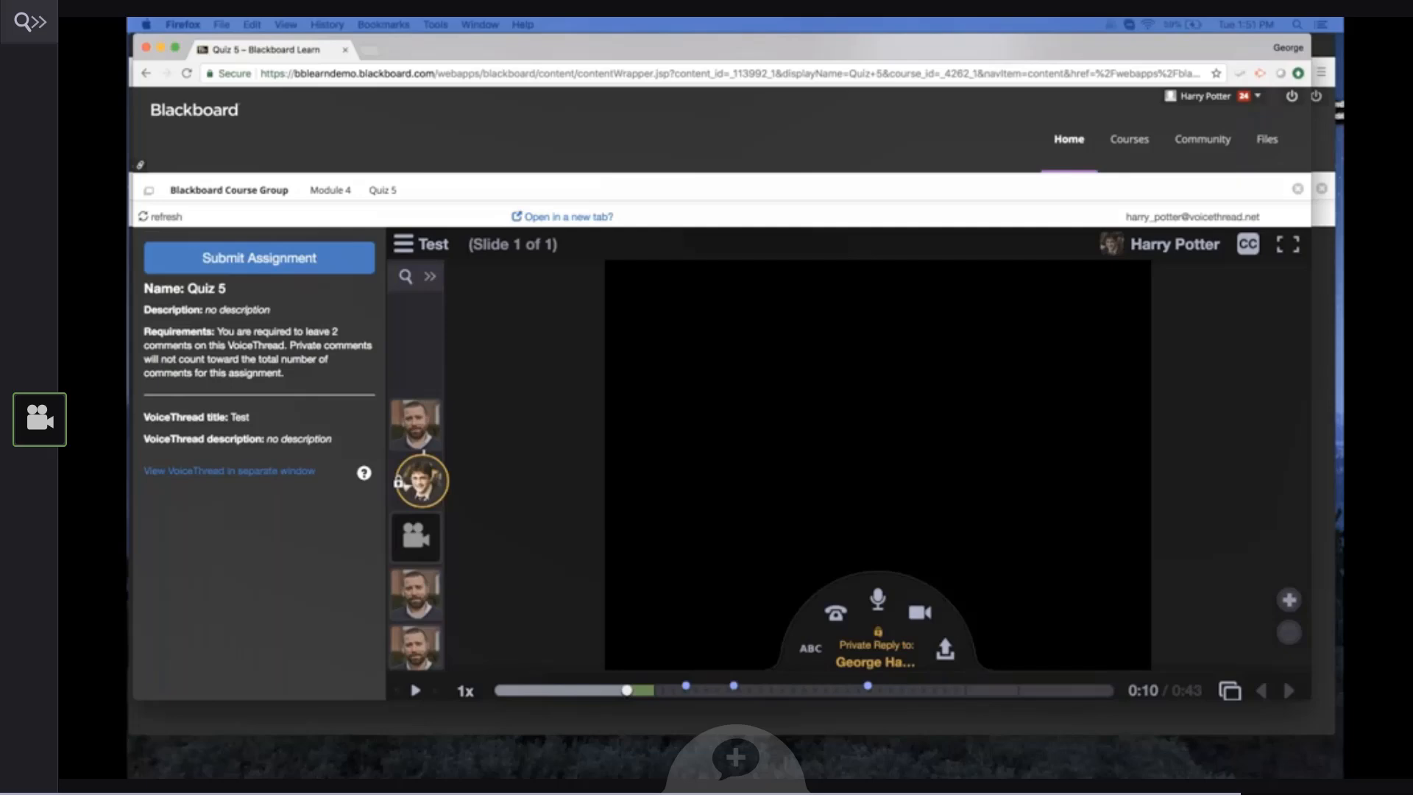
pyautogui.click(587, 550)
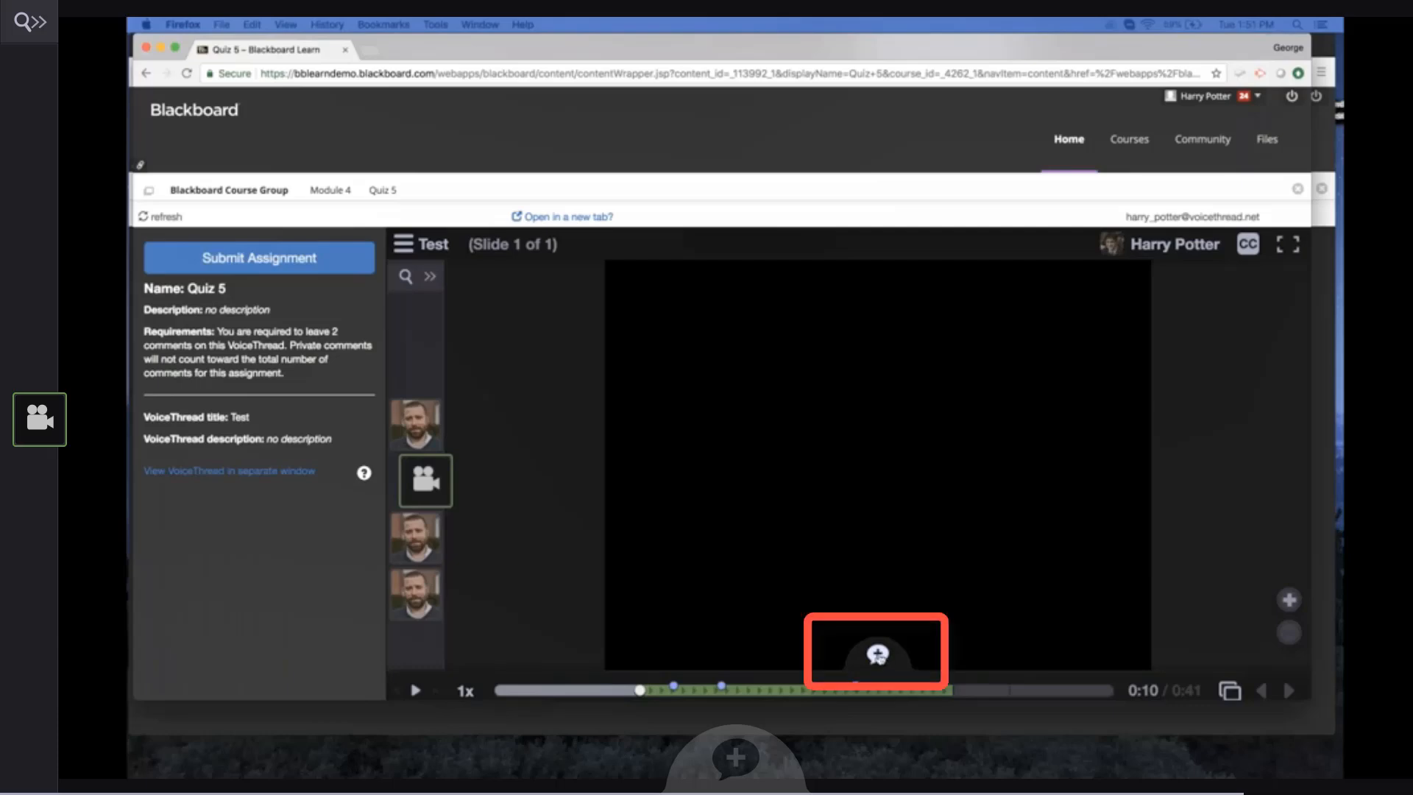
# Record a microphone comment on the Quiz 5 video, playing and pausing the video during the recording, and save the comment.
pyautogui.click(878, 655)
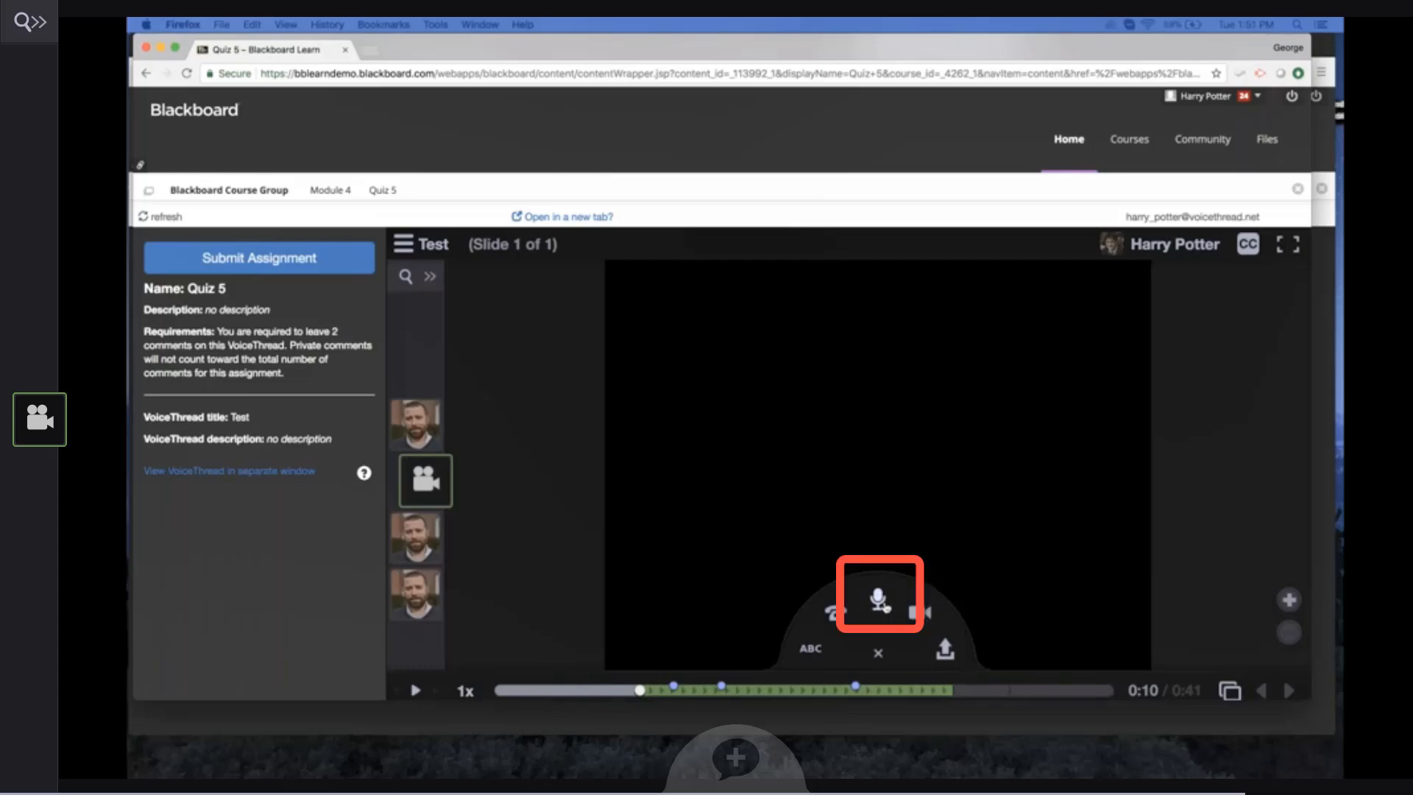
pyautogui.click(878, 600)
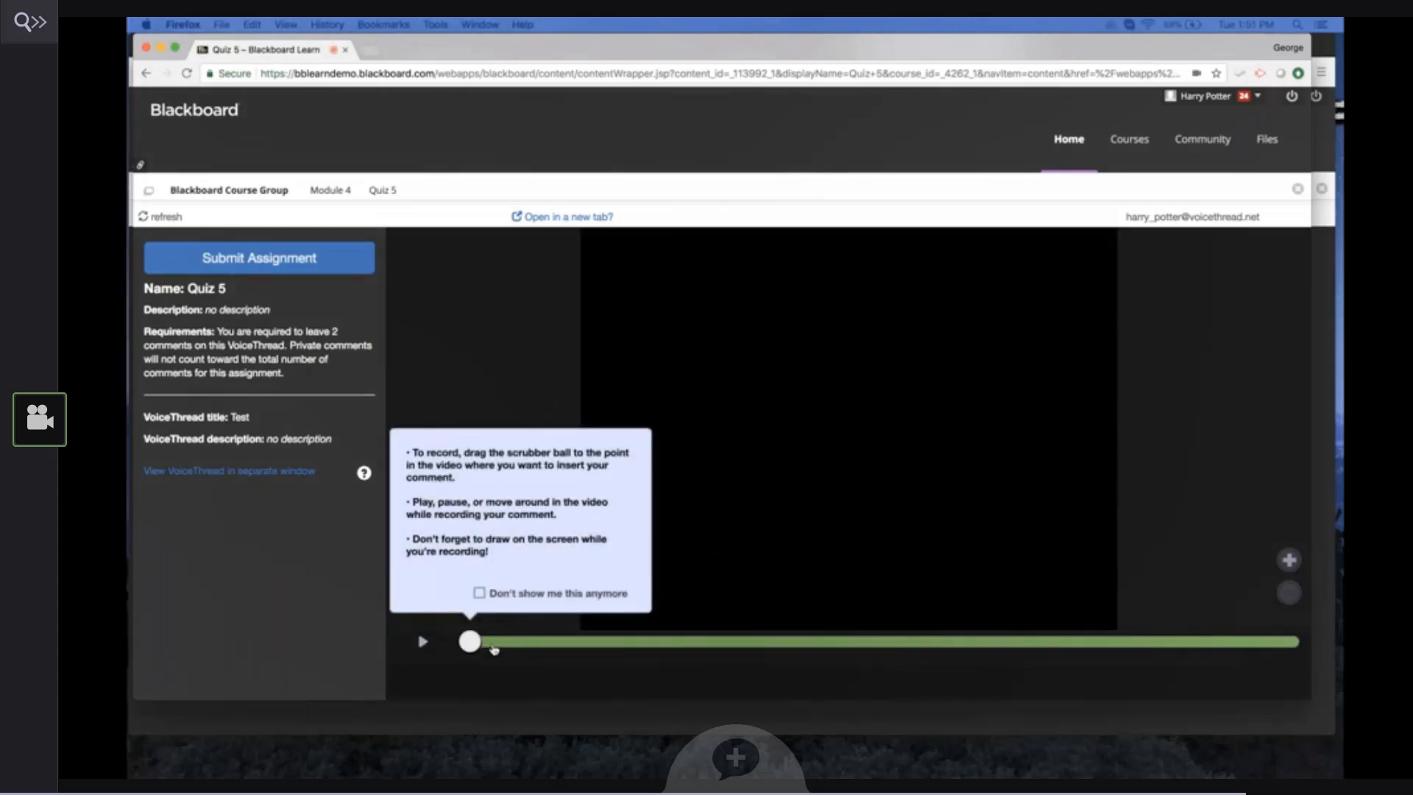
pyautogui.click(423, 641)
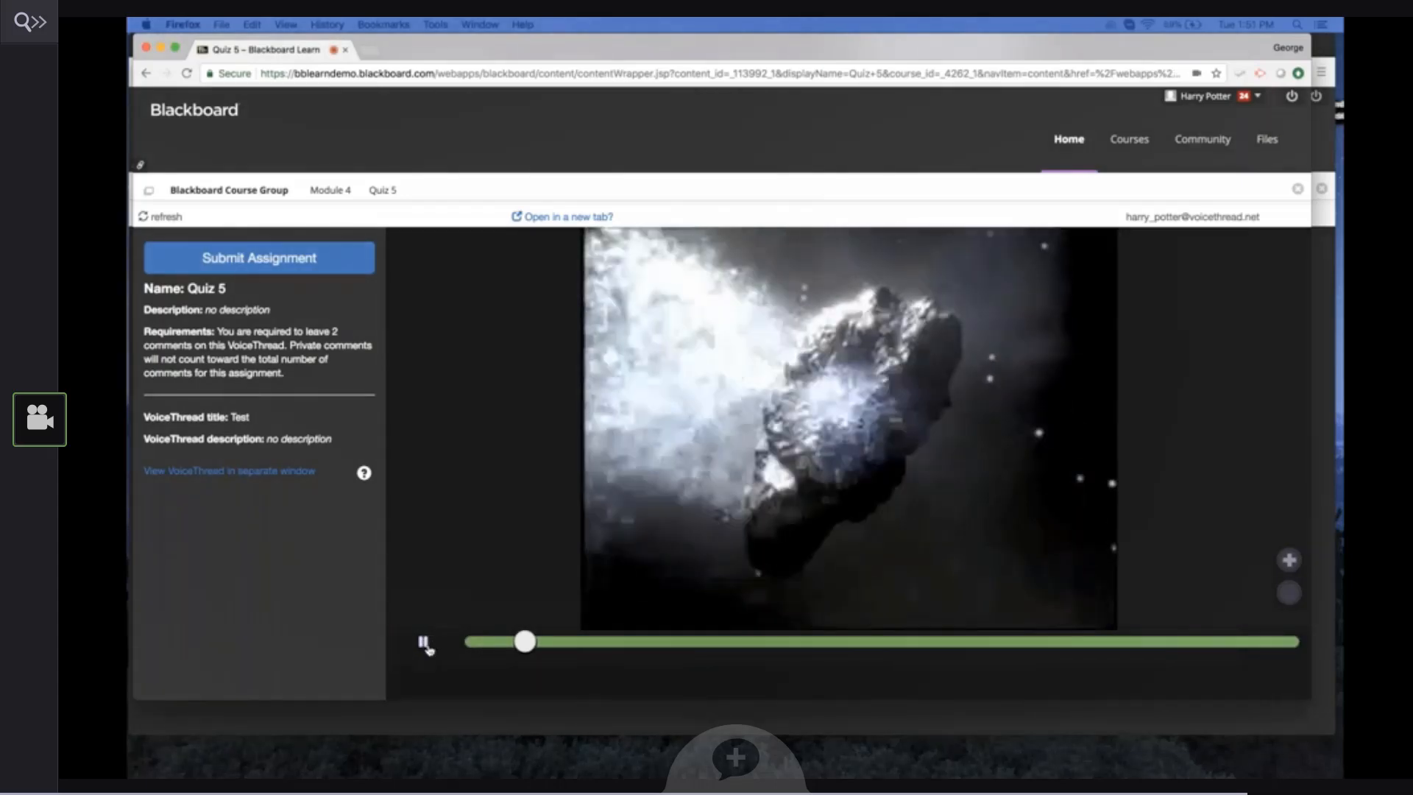
pyautogui.click(423, 641)
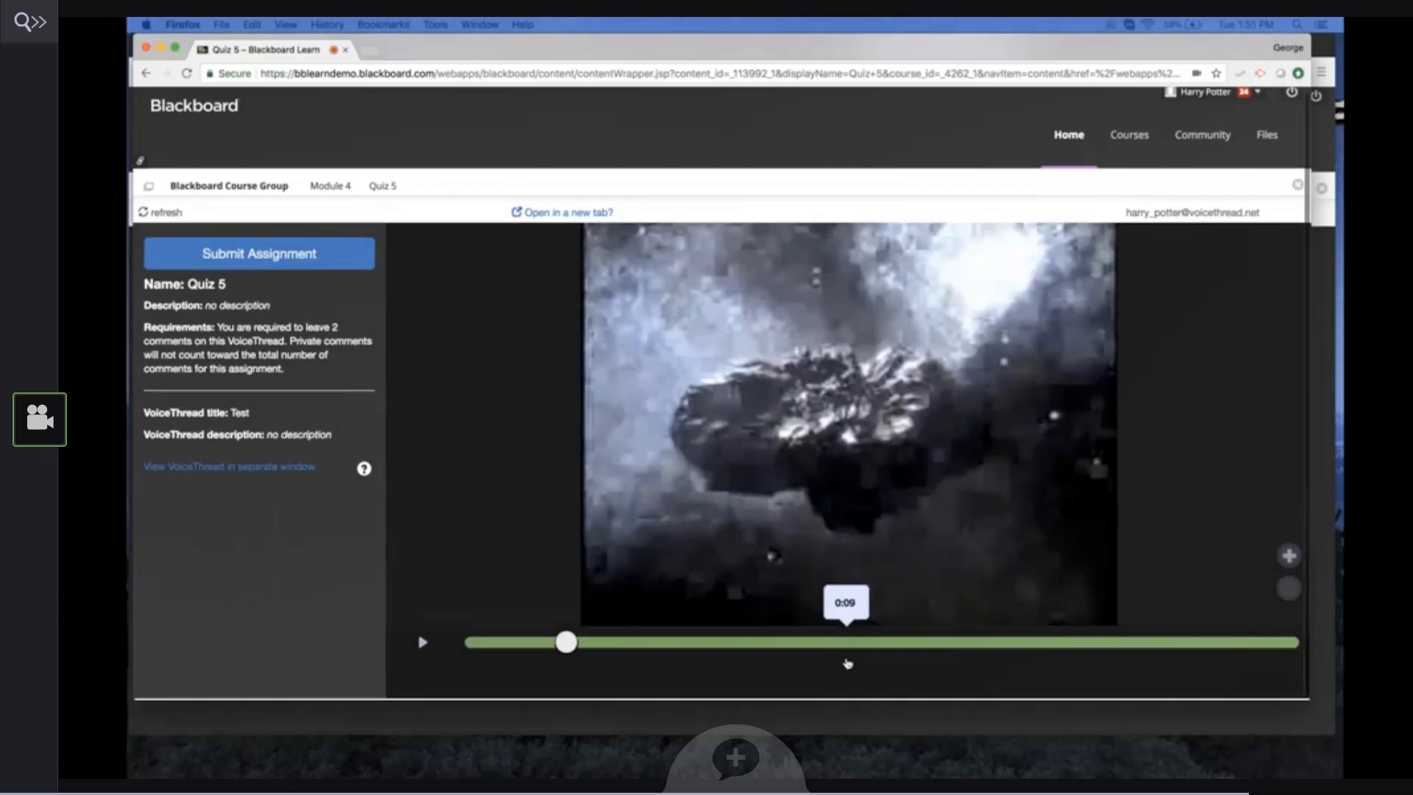
pyautogui.click(847, 663)
pyautogui.click(858, 681)
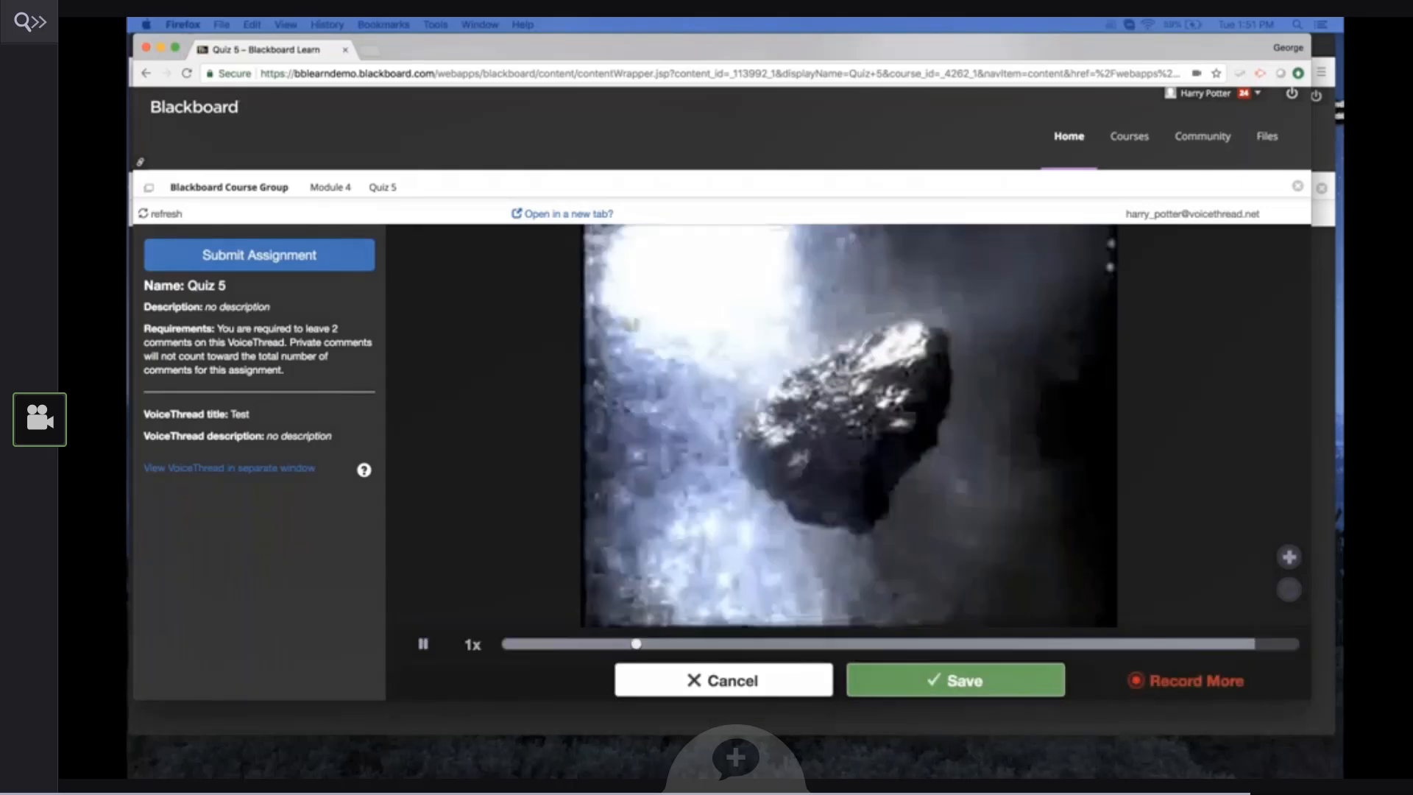
pyautogui.click(869, 680)
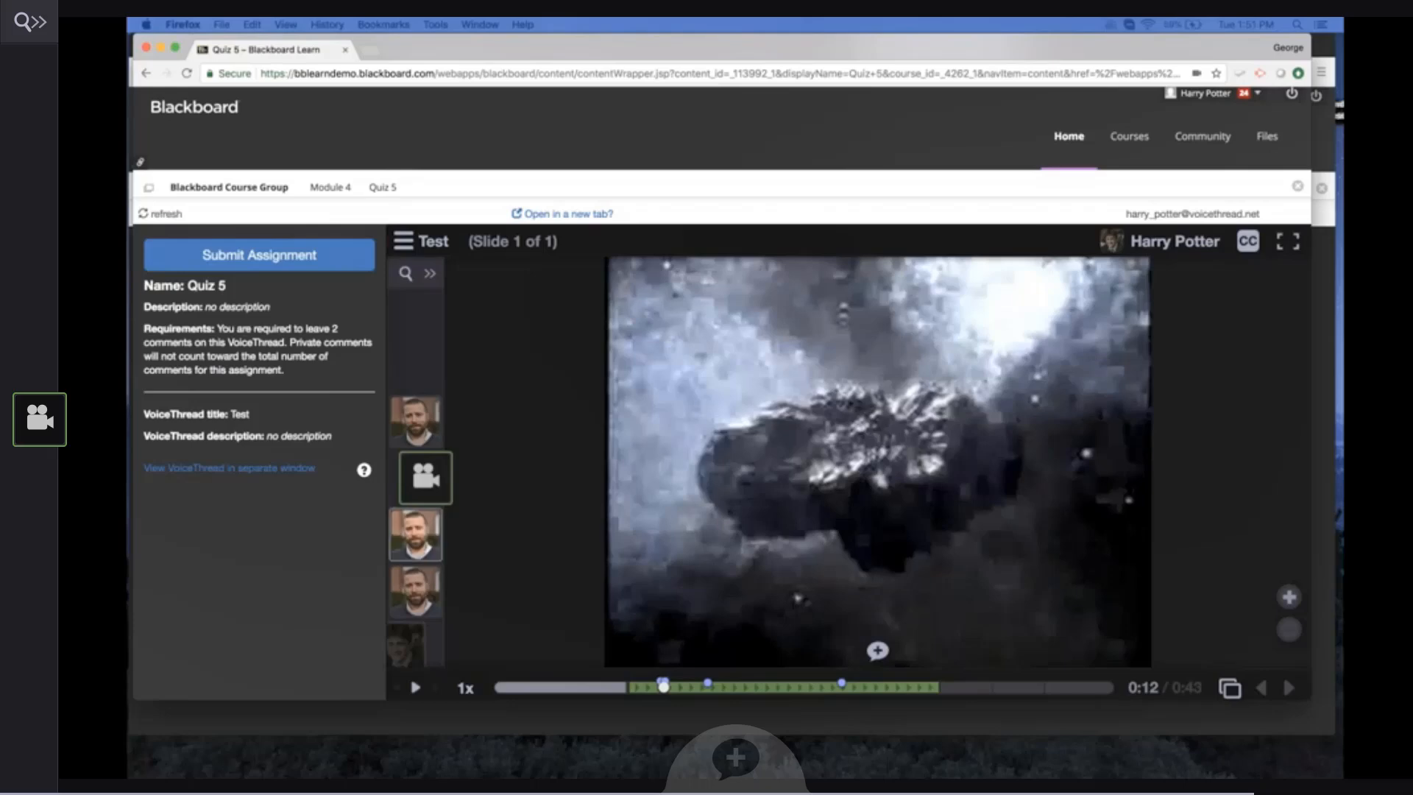
# Try to submit the Quiz 5 assignment, dismiss the notice and start adding a second comment on the video.
pyautogui.click(260, 256)
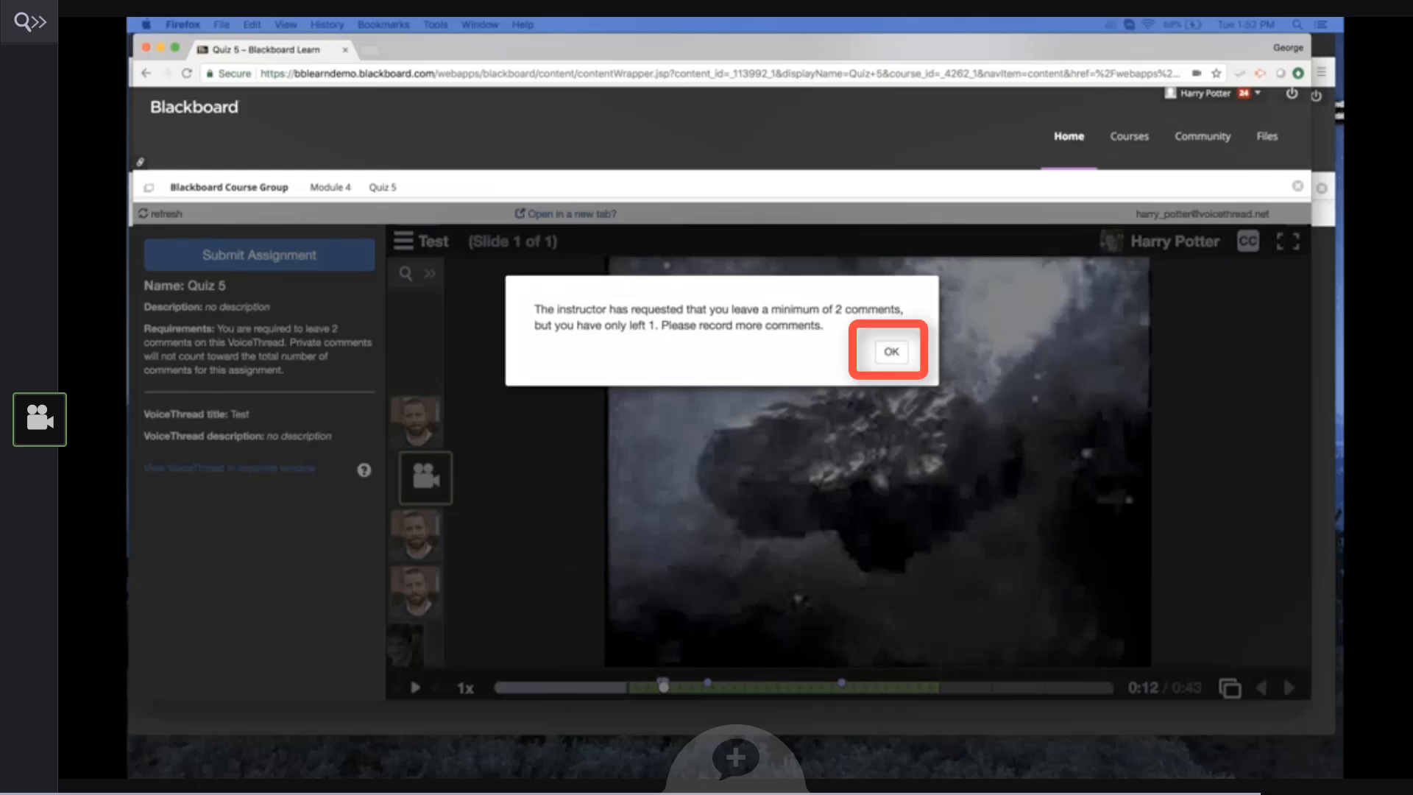
pyautogui.click(891, 351)
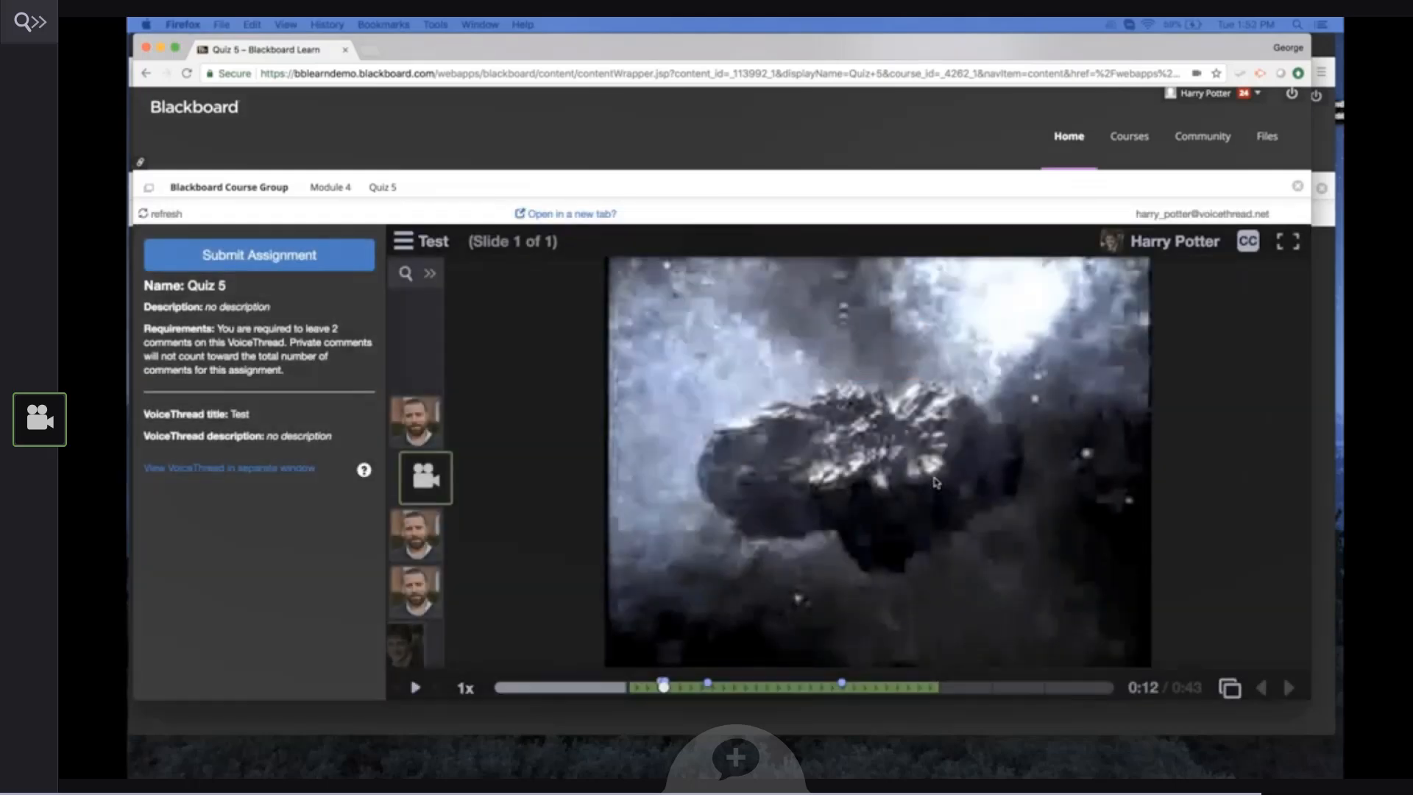
pyautogui.click(878, 651)
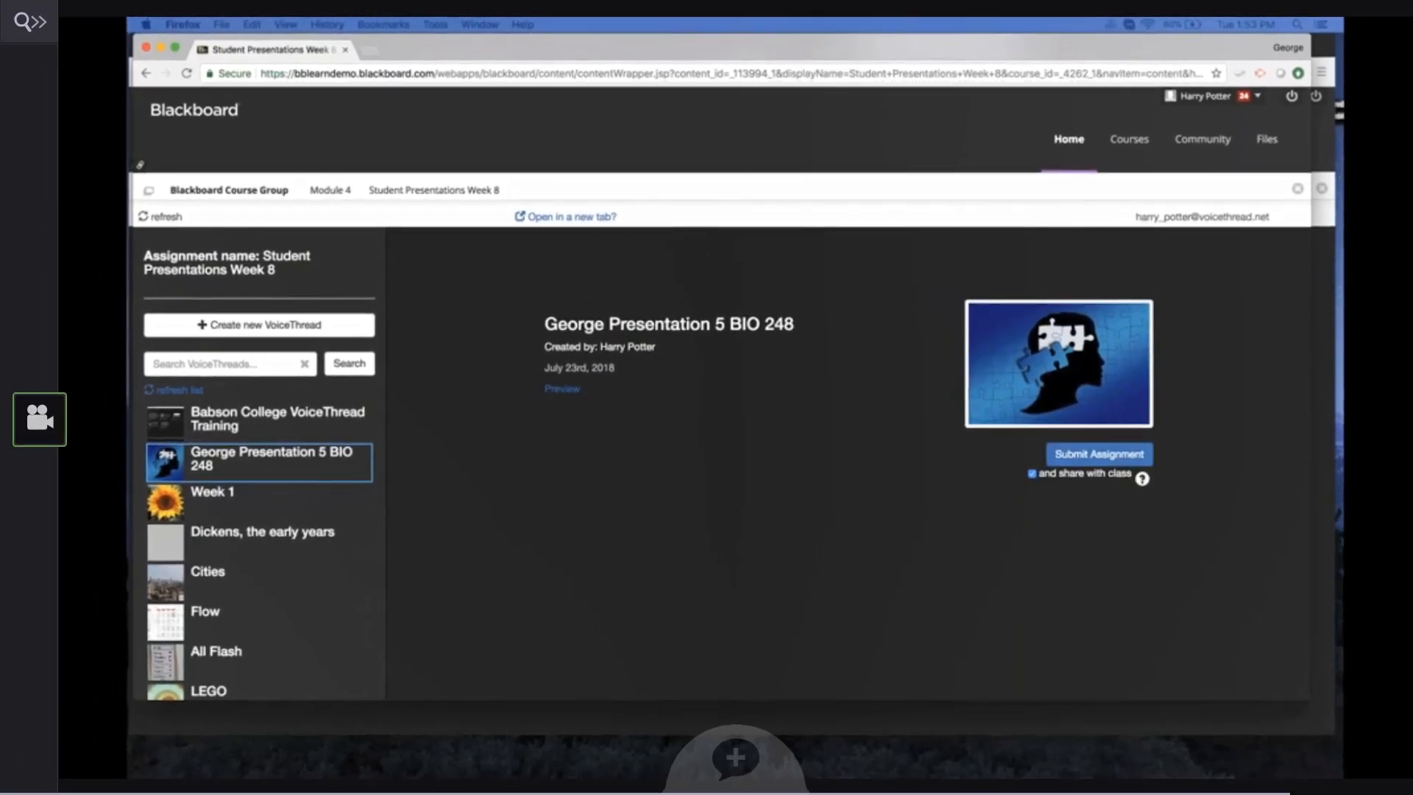
# Submit the BIO 248 presentation to Student Presentations Week 8, shared with the class, and open Our VT Group from Module 4.
pyautogui.click(1096, 455)
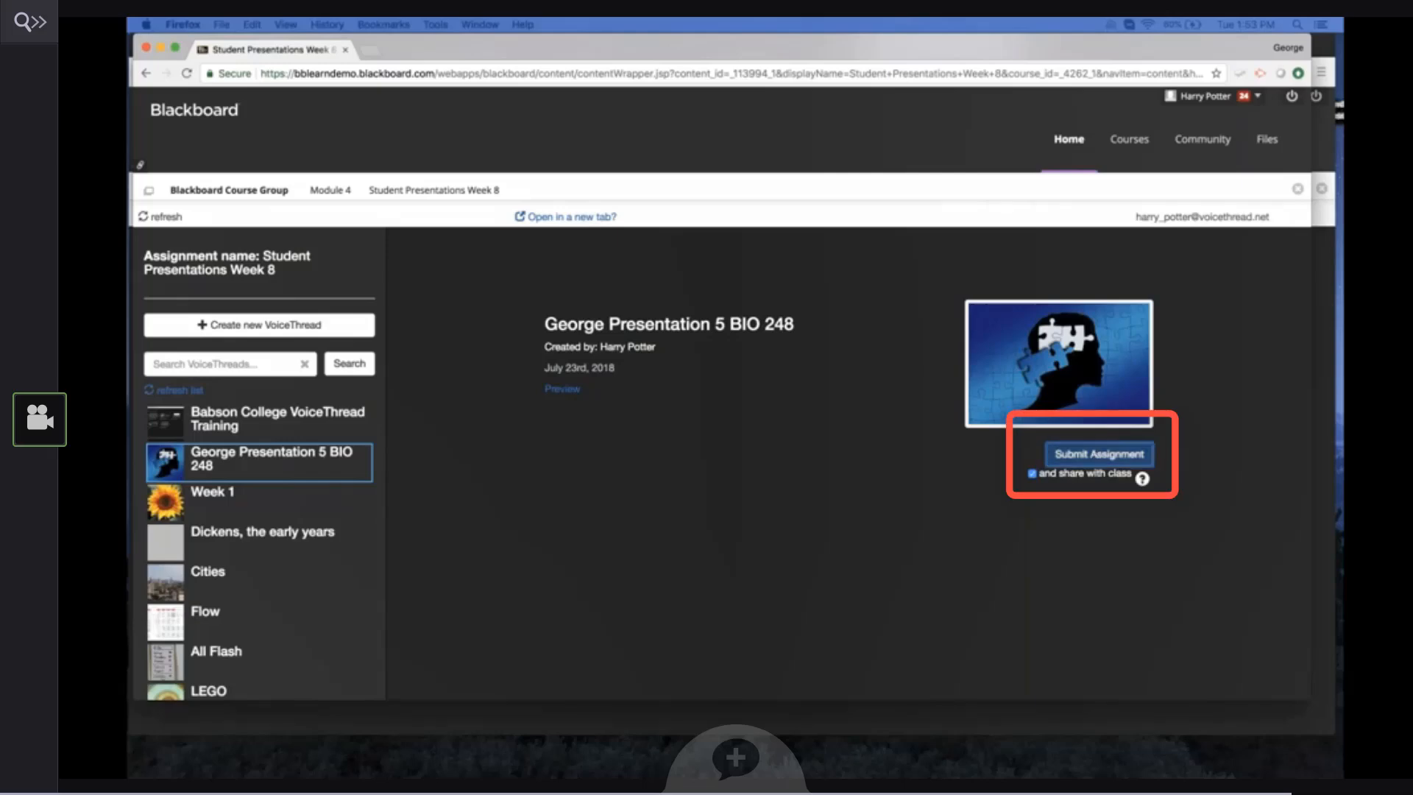
pyautogui.click(331, 190)
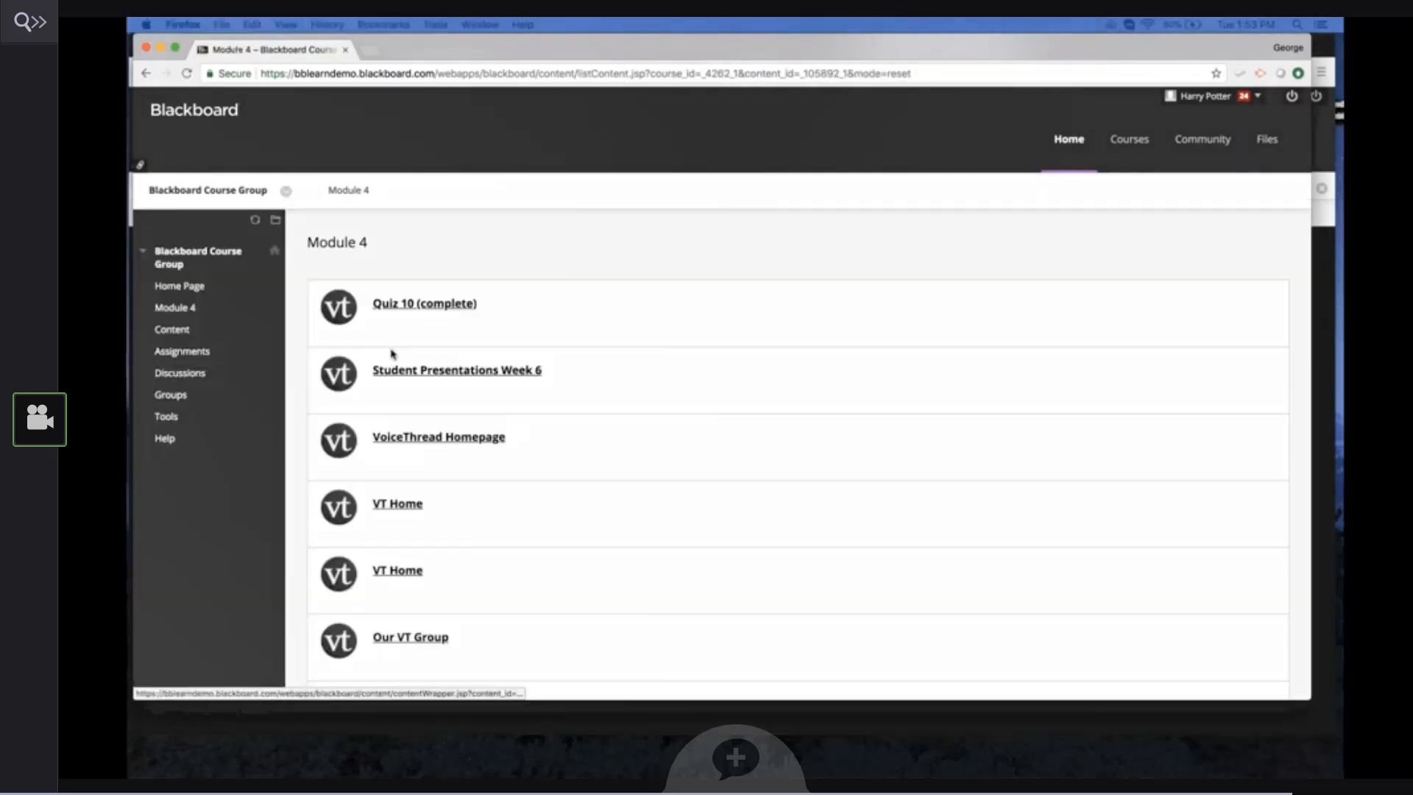
pyautogui.scroll(-3, 394, 356)
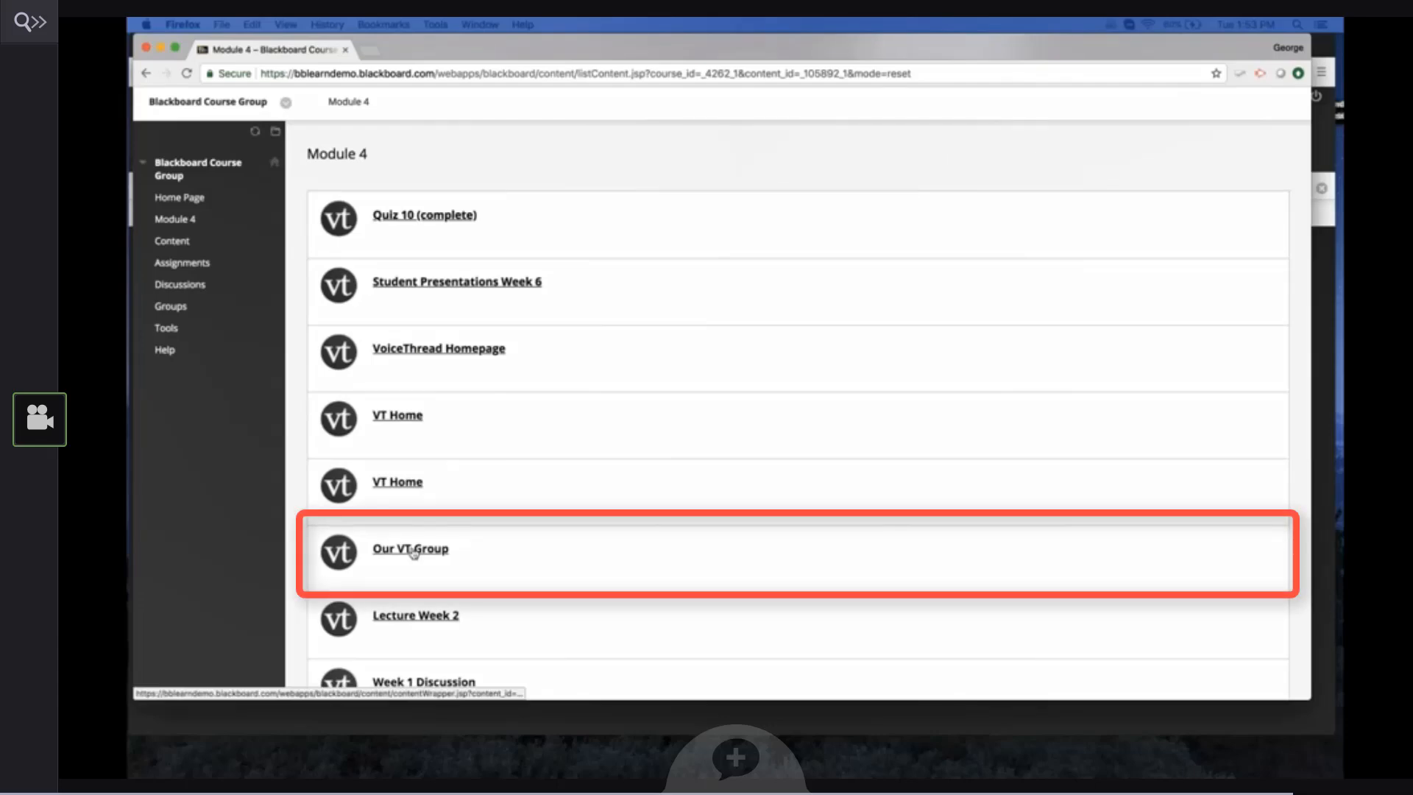
pyautogui.click(414, 552)
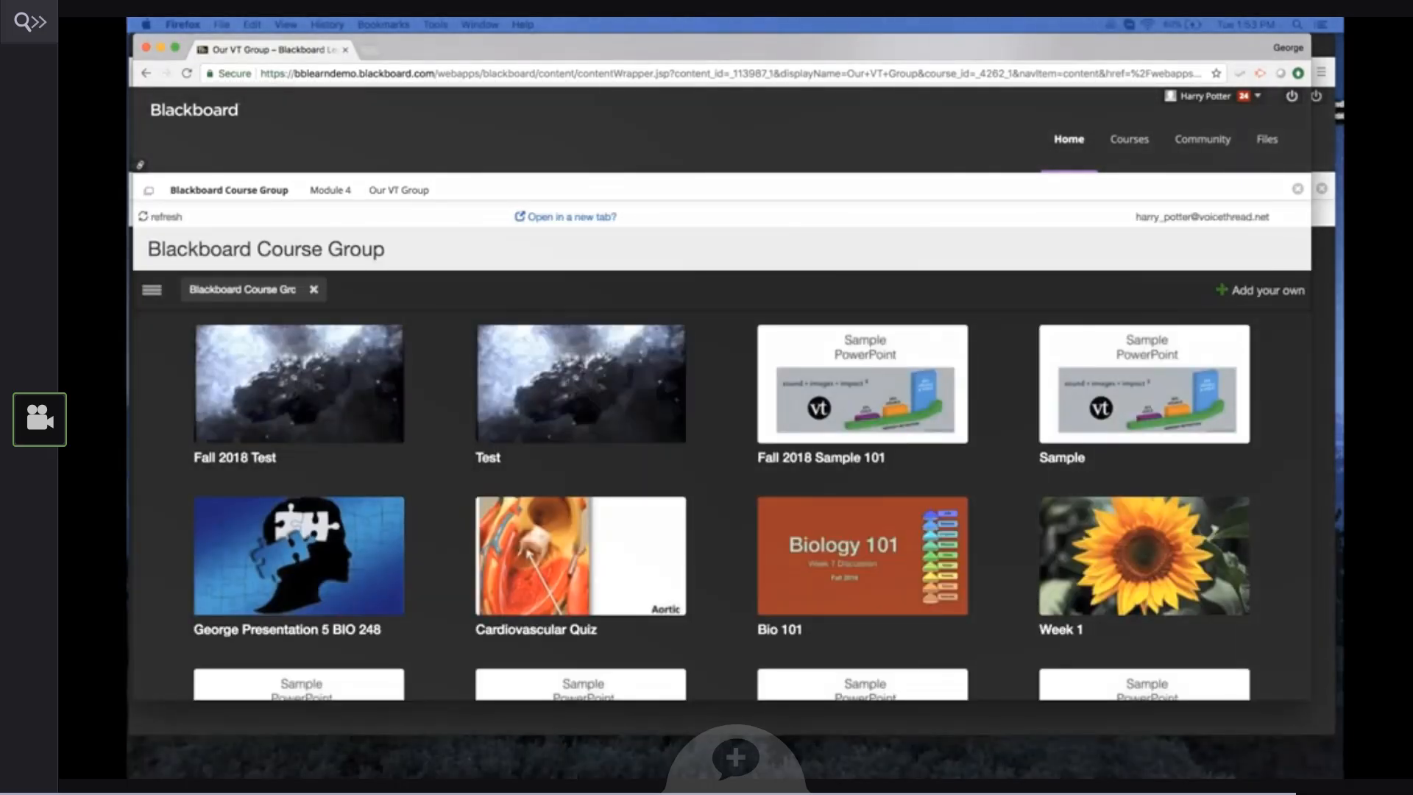
pyautogui.moveTo(811, 434)
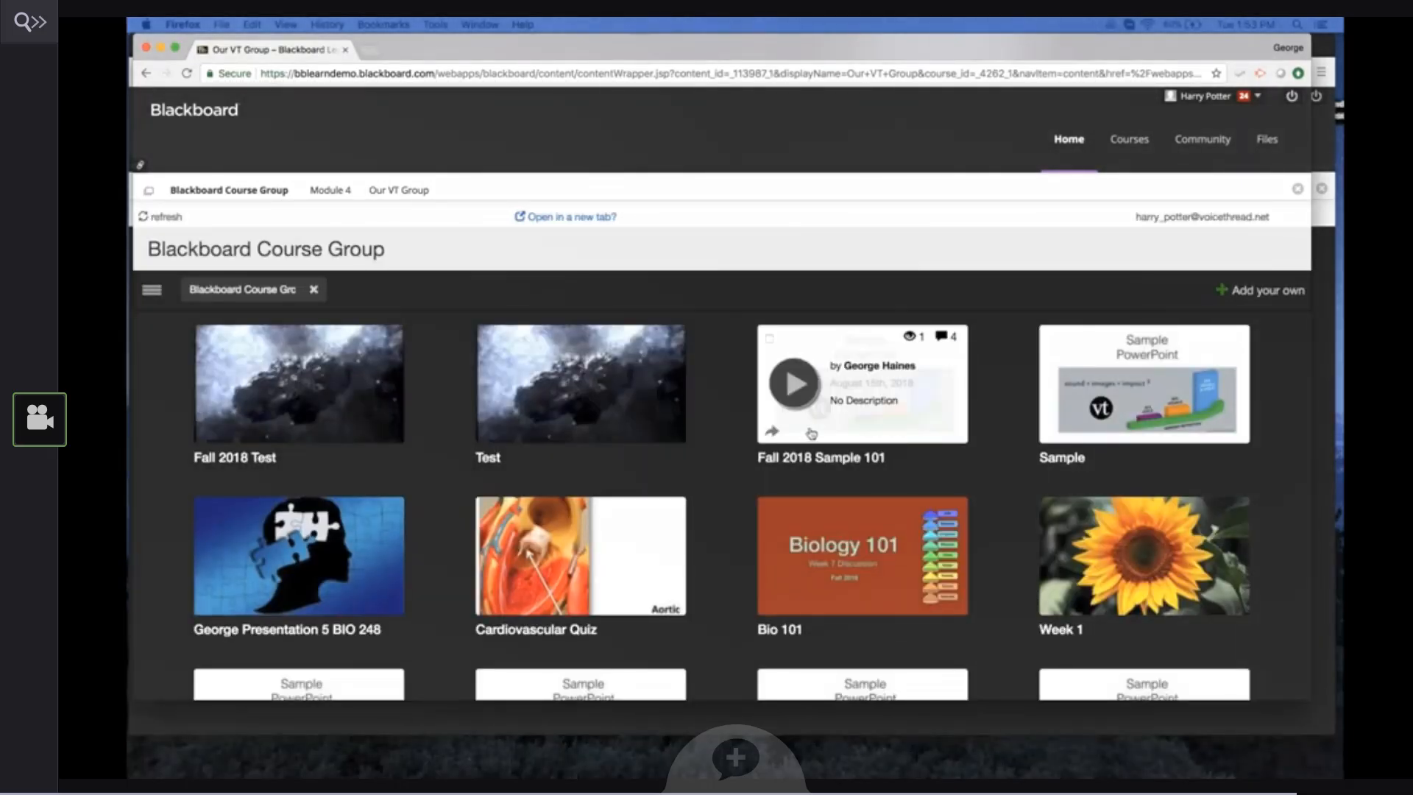
# Switch to the instructor's browser session and open the Quiz 5 assignment from Module 4.
pyautogui.click(869, 560)
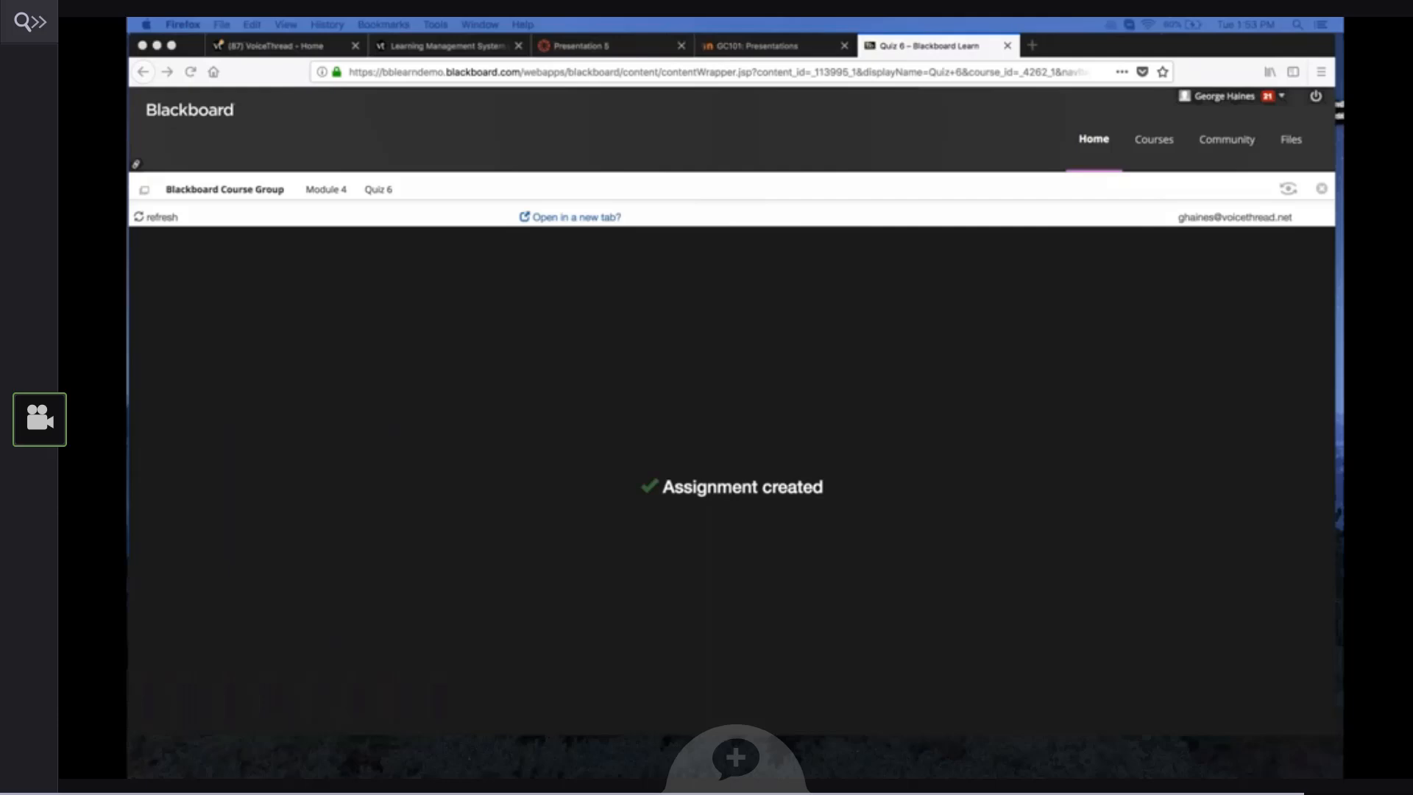
pyautogui.click(321, 191)
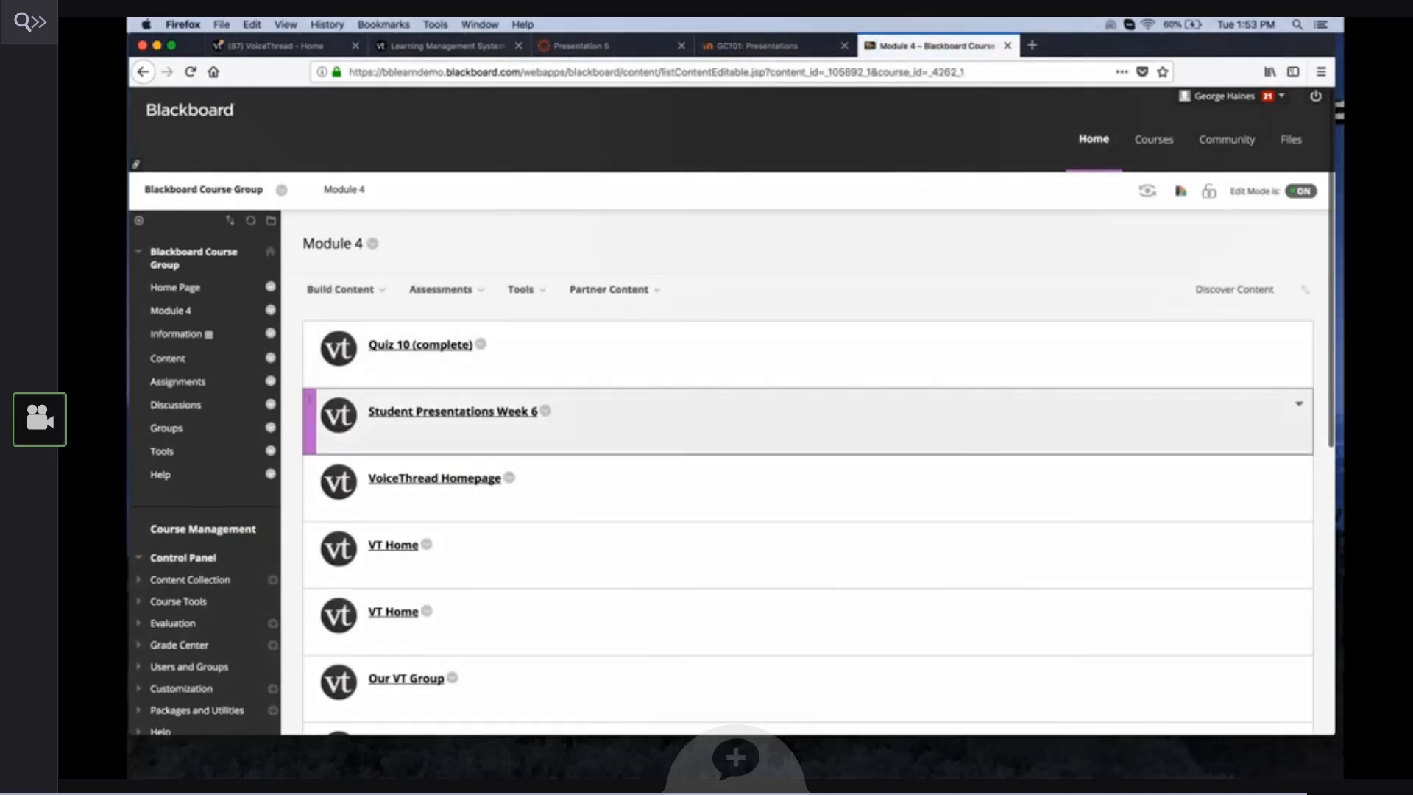
pyautogui.scroll(-6, 736, 412)
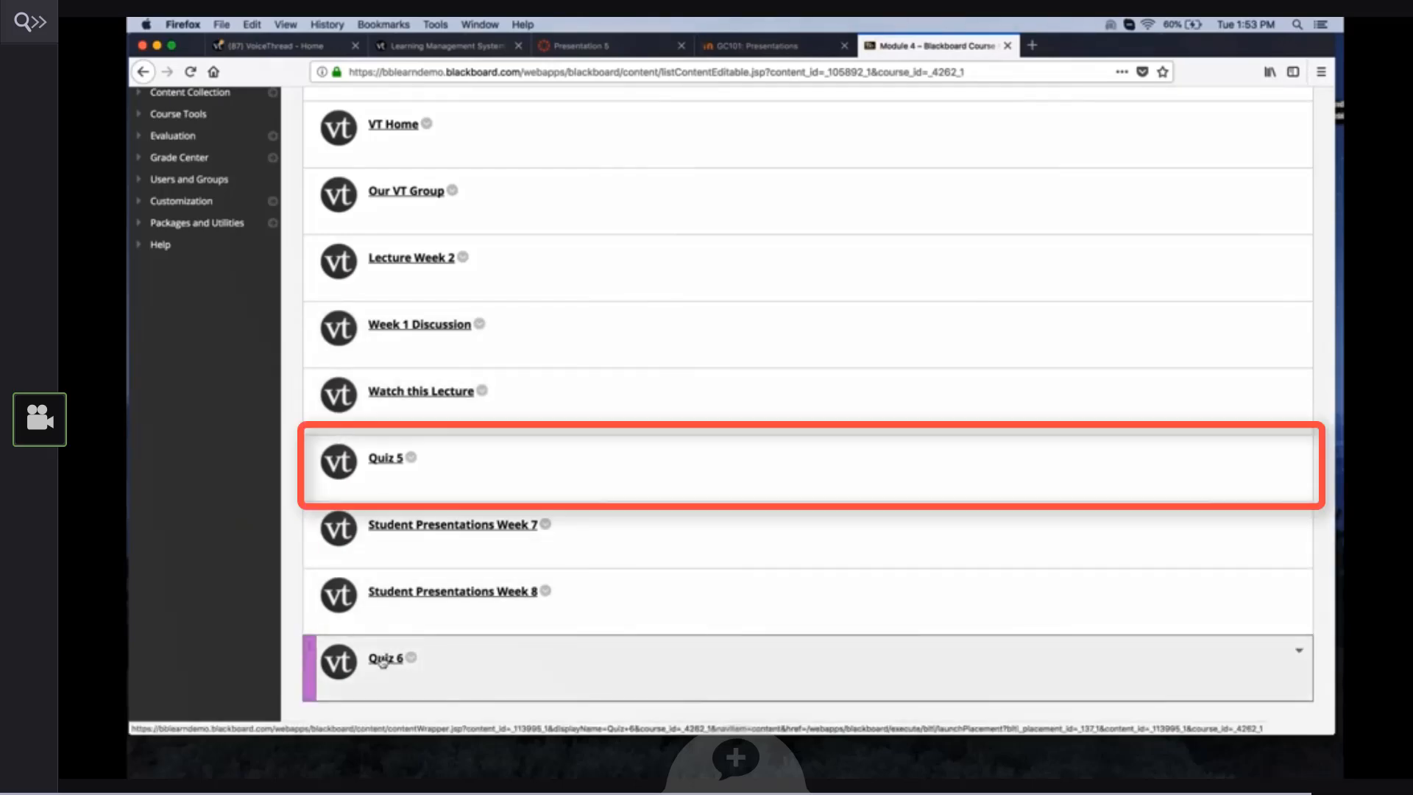
pyautogui.click(385, 460)
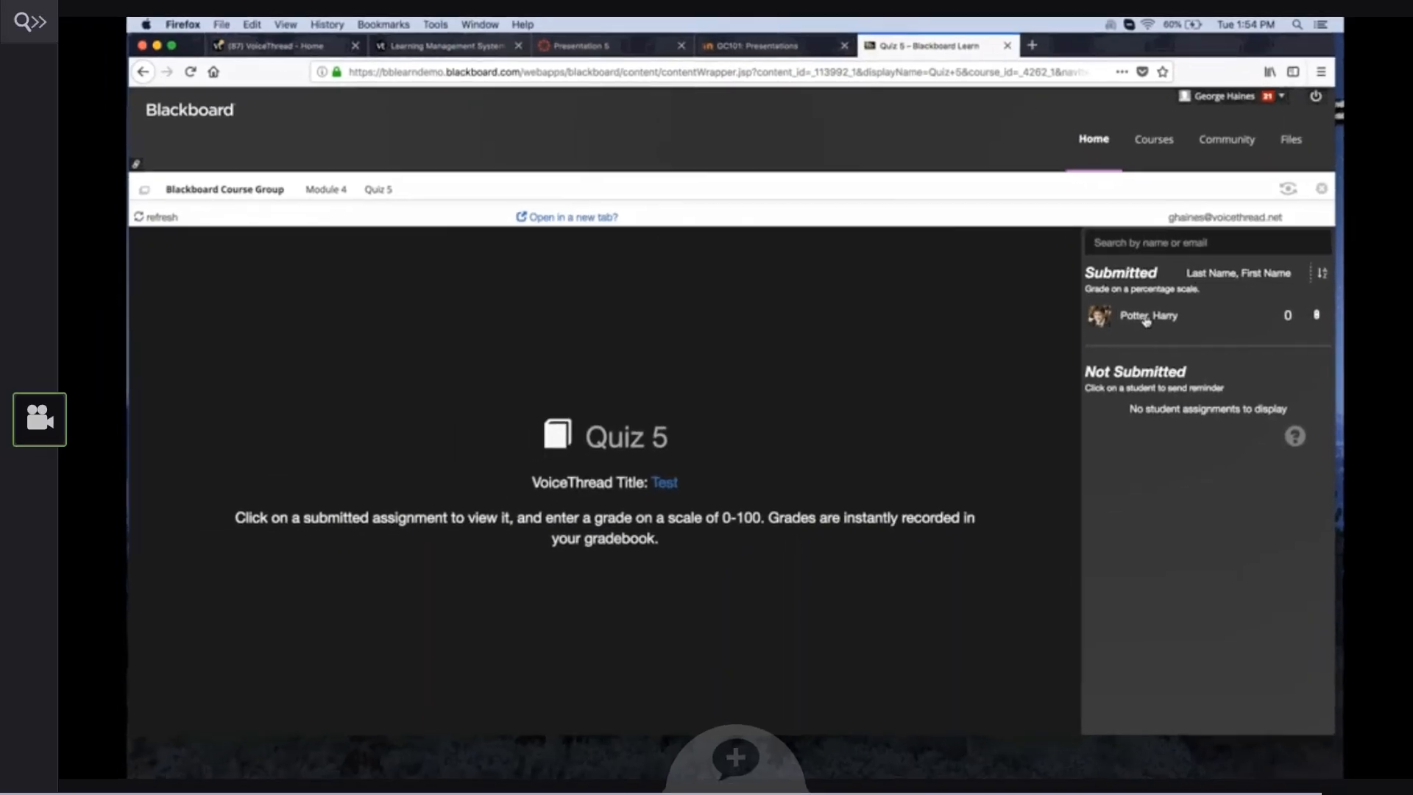
# Play the student's submitted Quiz 5 comments, pause playback and save a grade of 90 percent.
pyautogui.click(1146, 317)
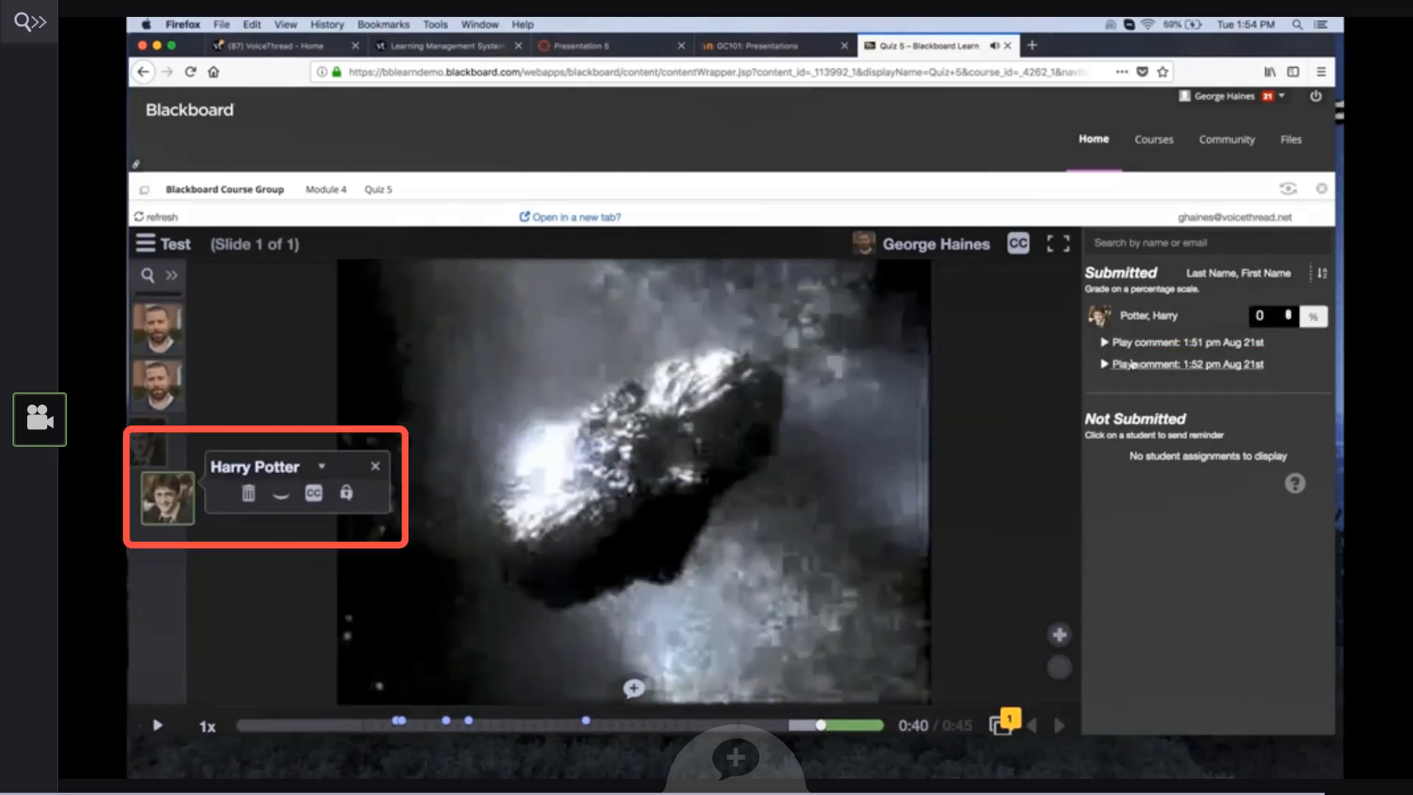
pyautogui.click(158, 725)
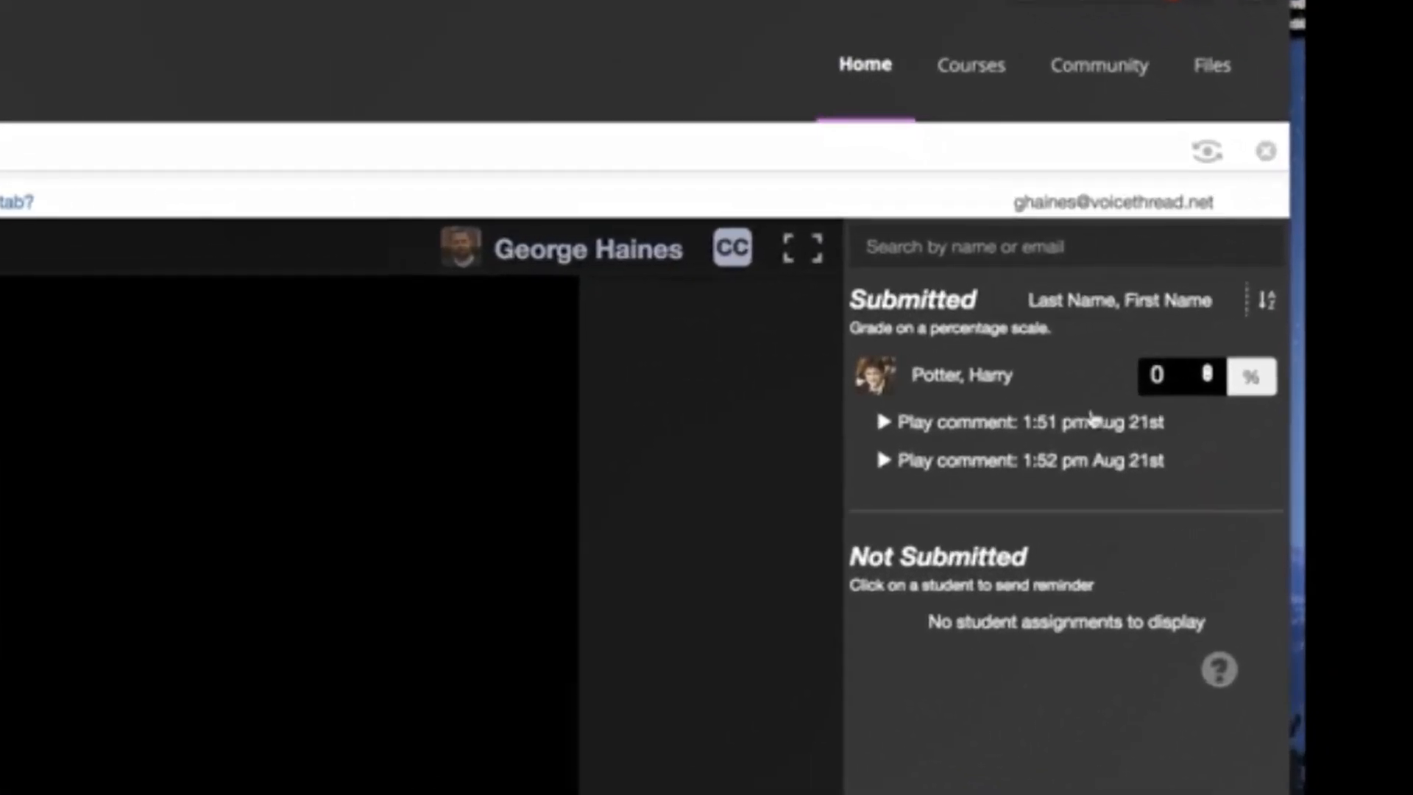
pyautogui.moveTo(1106, 417); pyautogui.dragTo(1077, 417)
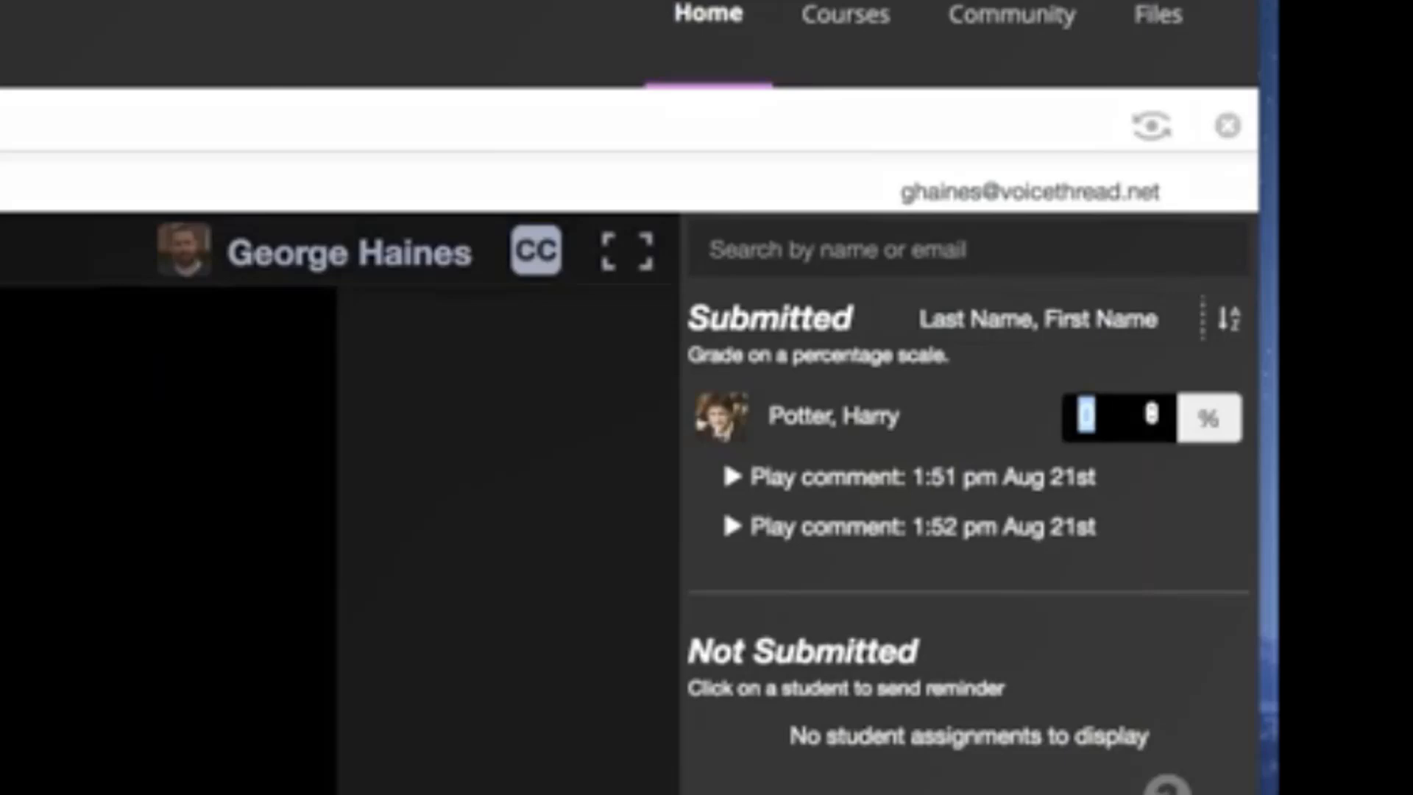
pyautogui.write('90')
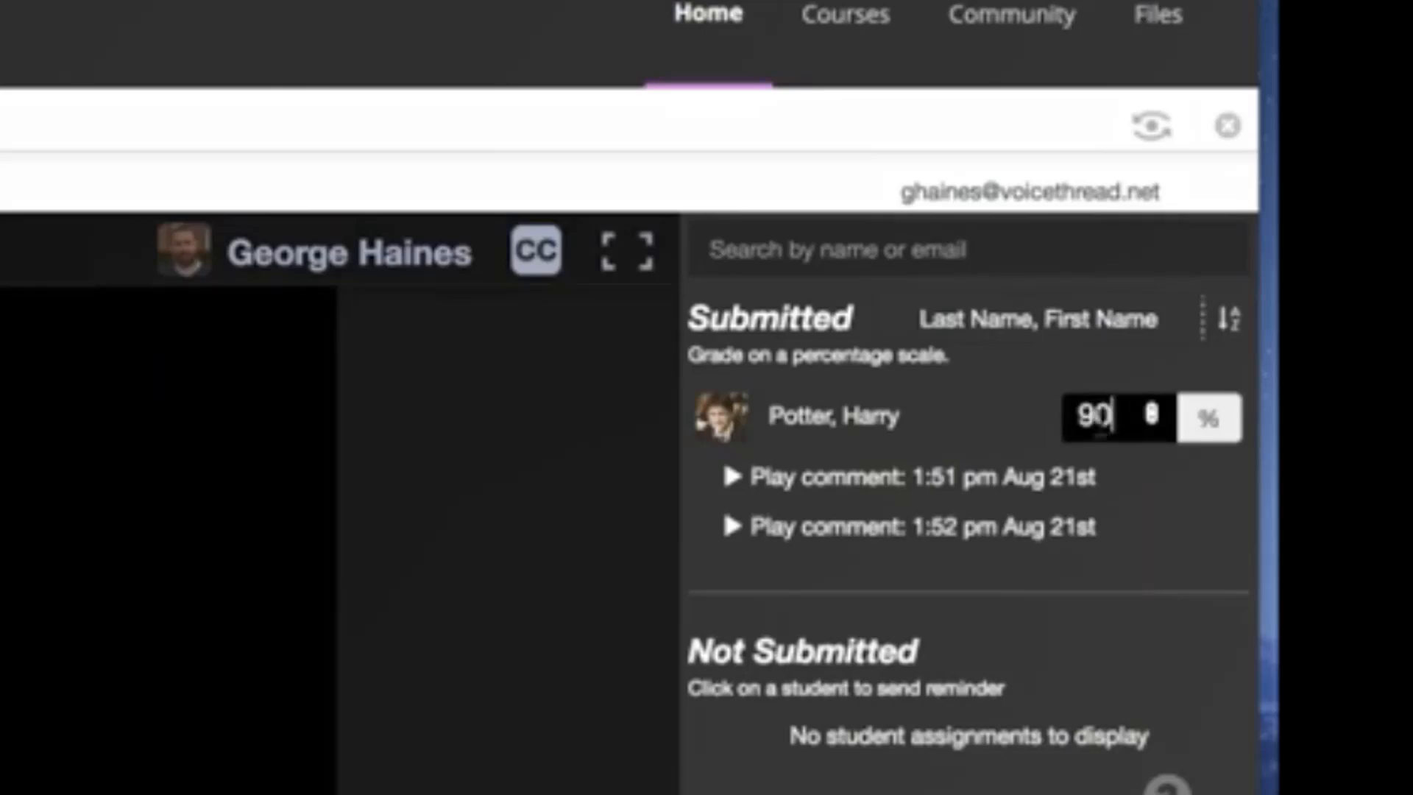
pyautogui.click(1207, 426)
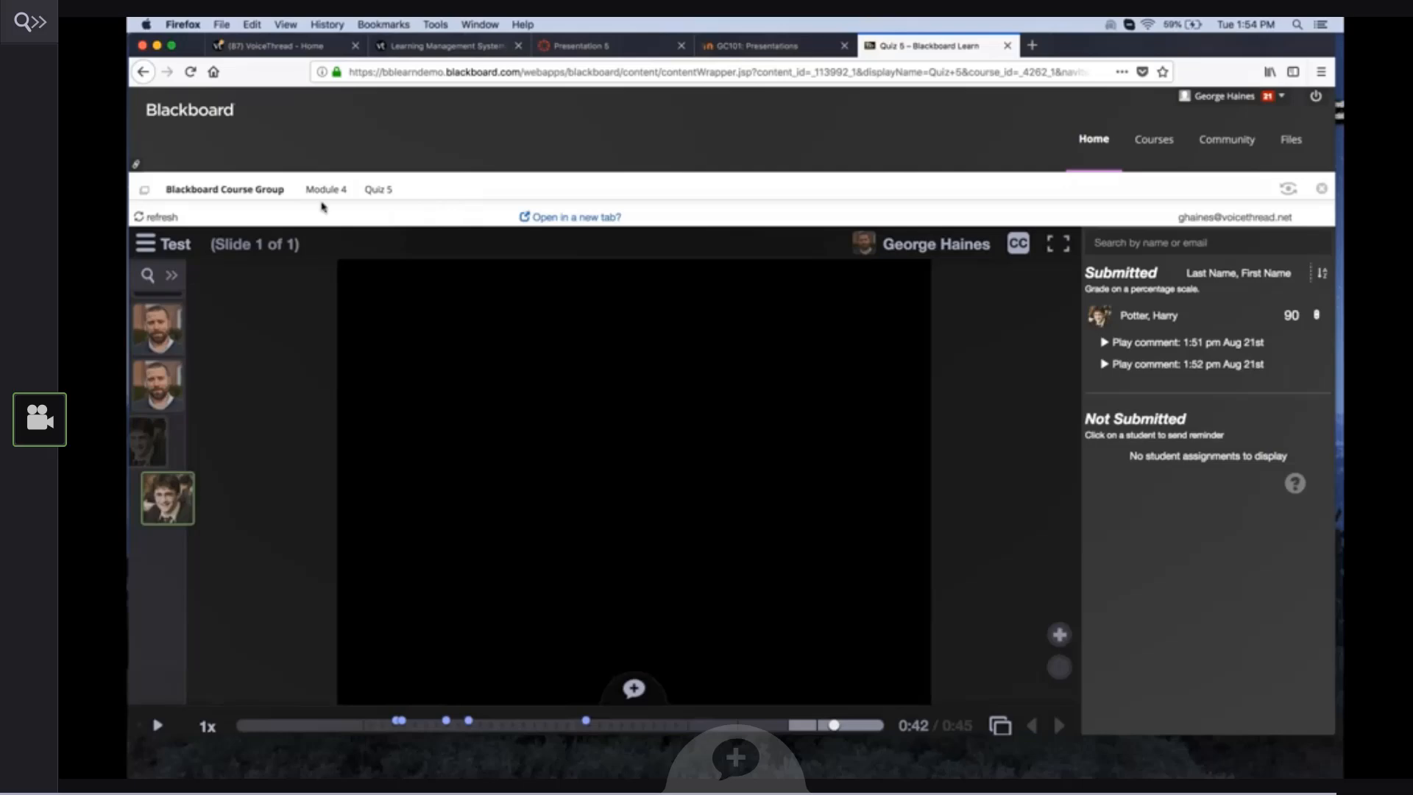
# Return to Module 4 and open the Student Presentations Week 7 assignment.
pyautogui.click(327, 190)
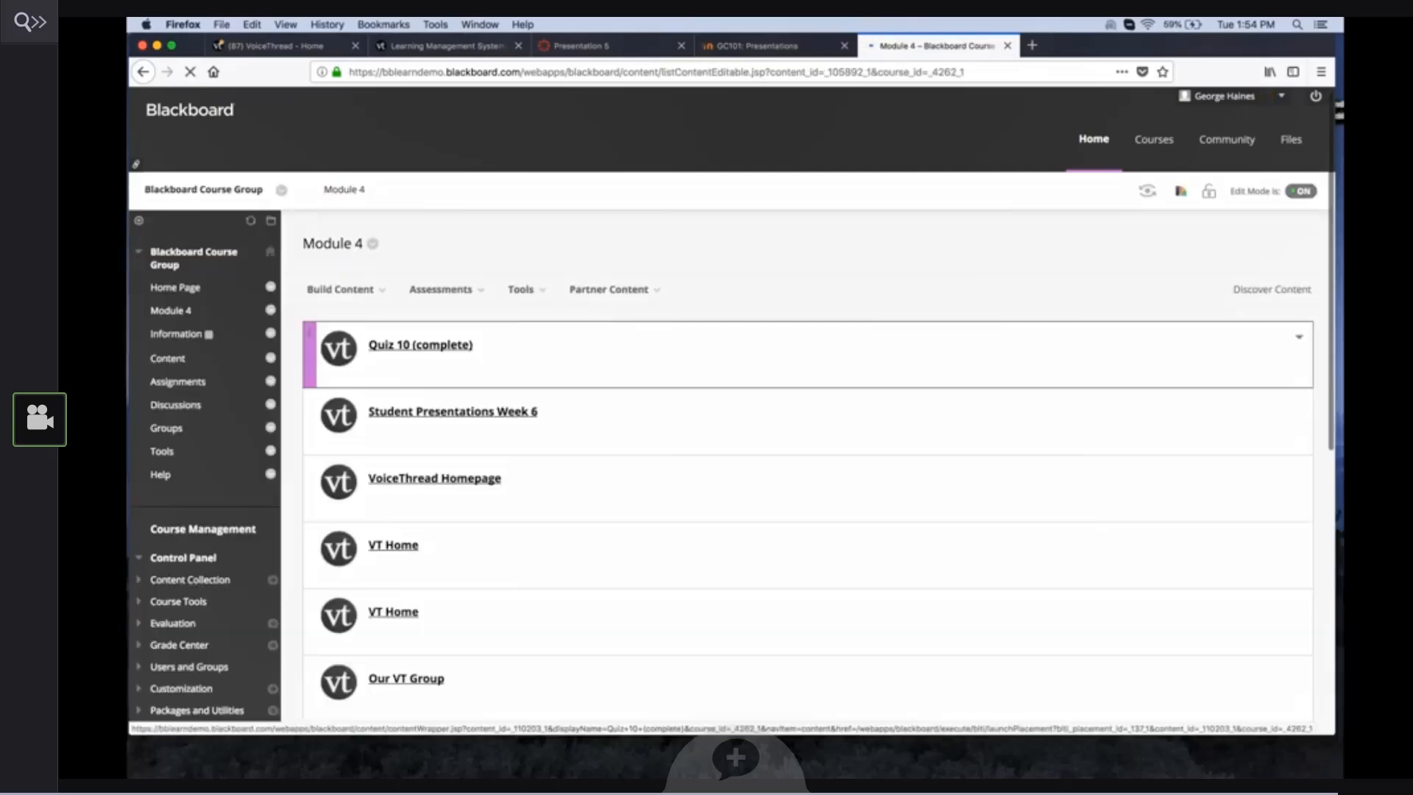
pyautogui.scroll(-6, 809, 478)
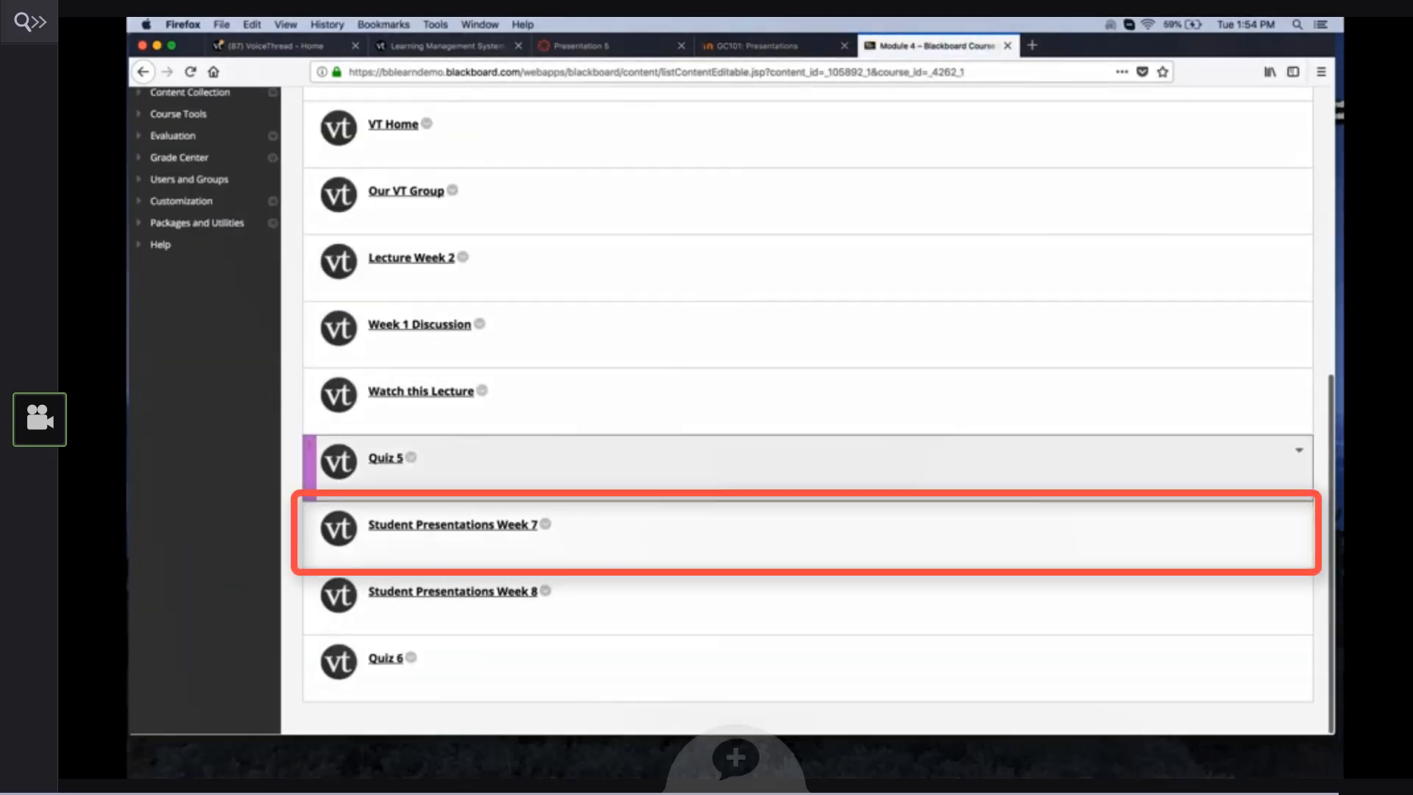
pyautogui.click(427, 527)
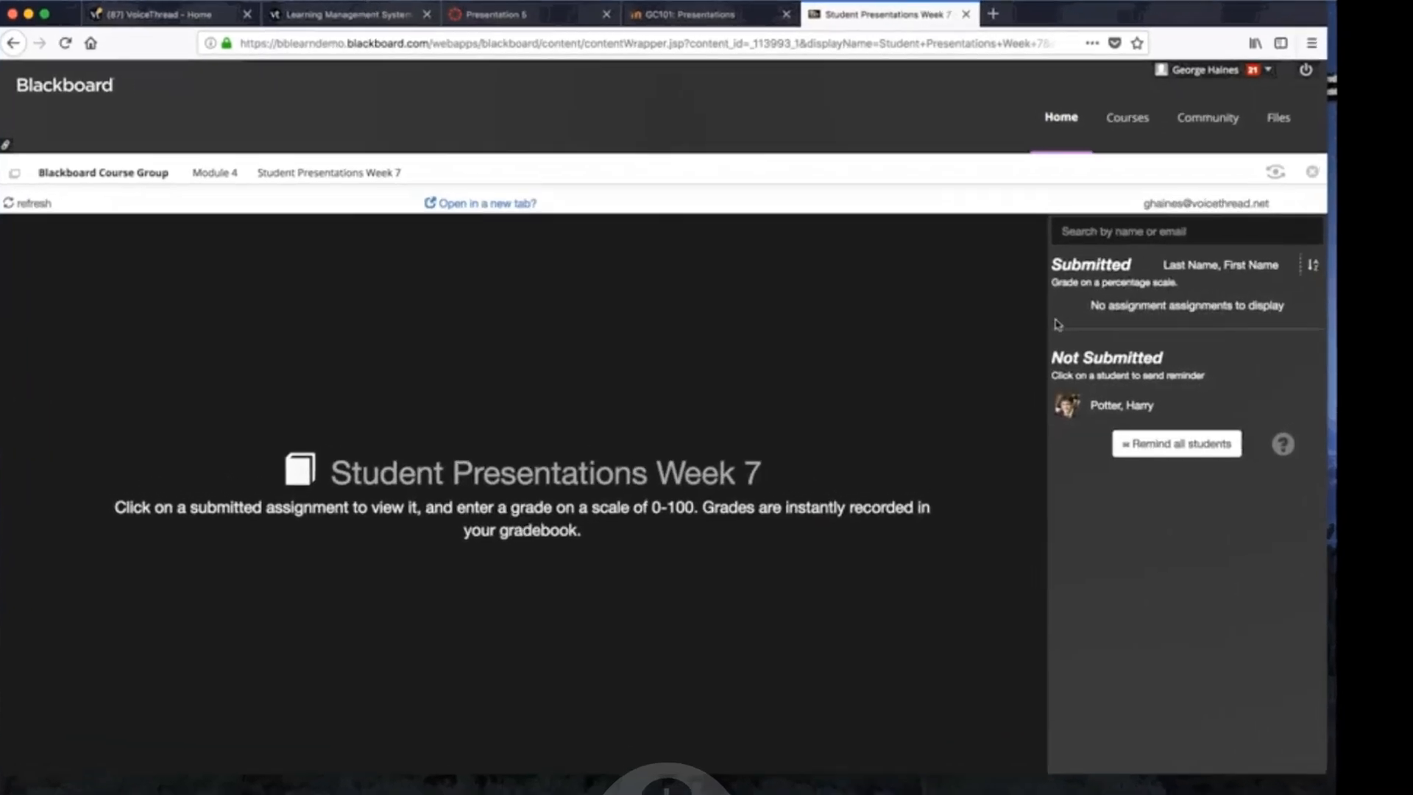
# Send the student who has not submitted Student Presentations Week 7 a reminder email with the default subject and message.
pyautogui.moveTo(1107, 407)
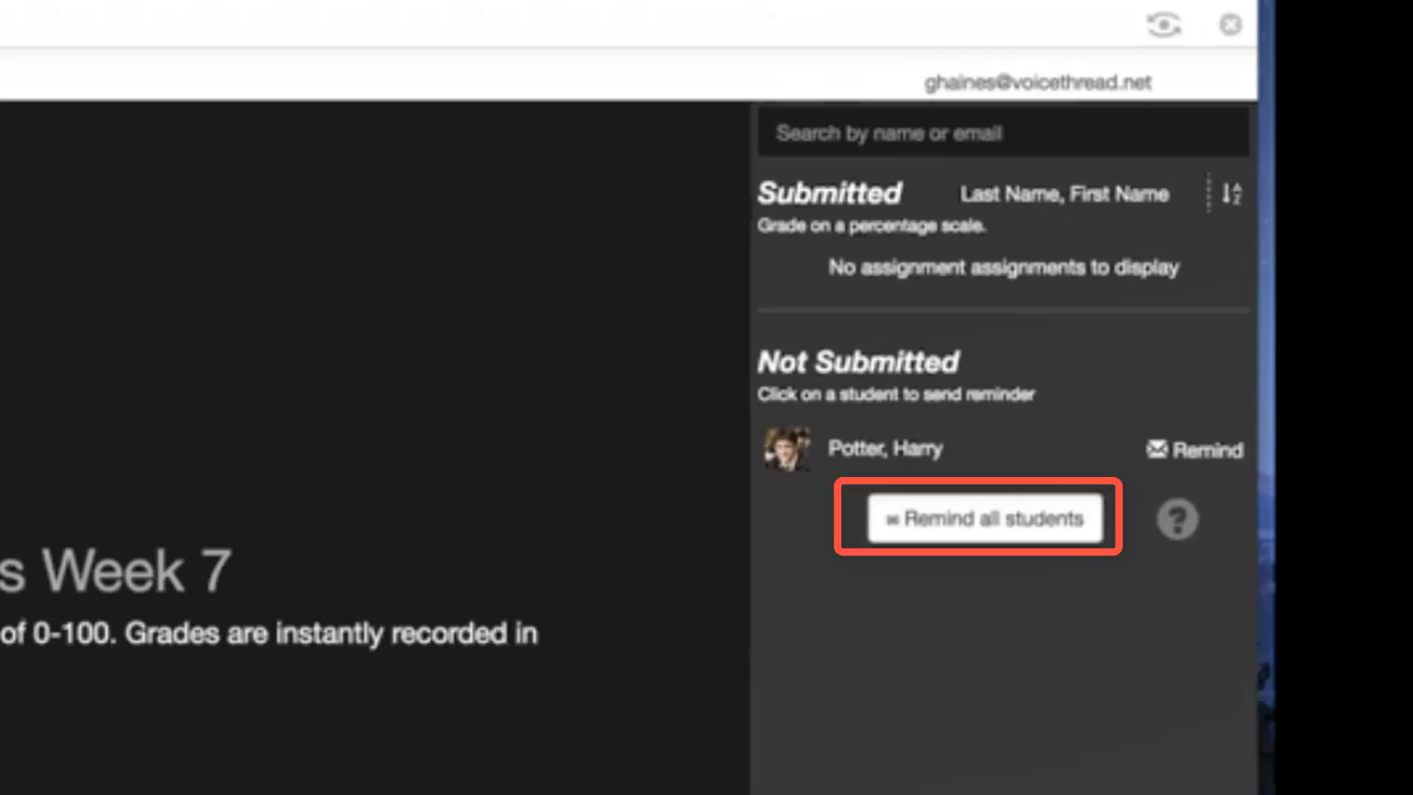
pyautogui.click(1169, 454)
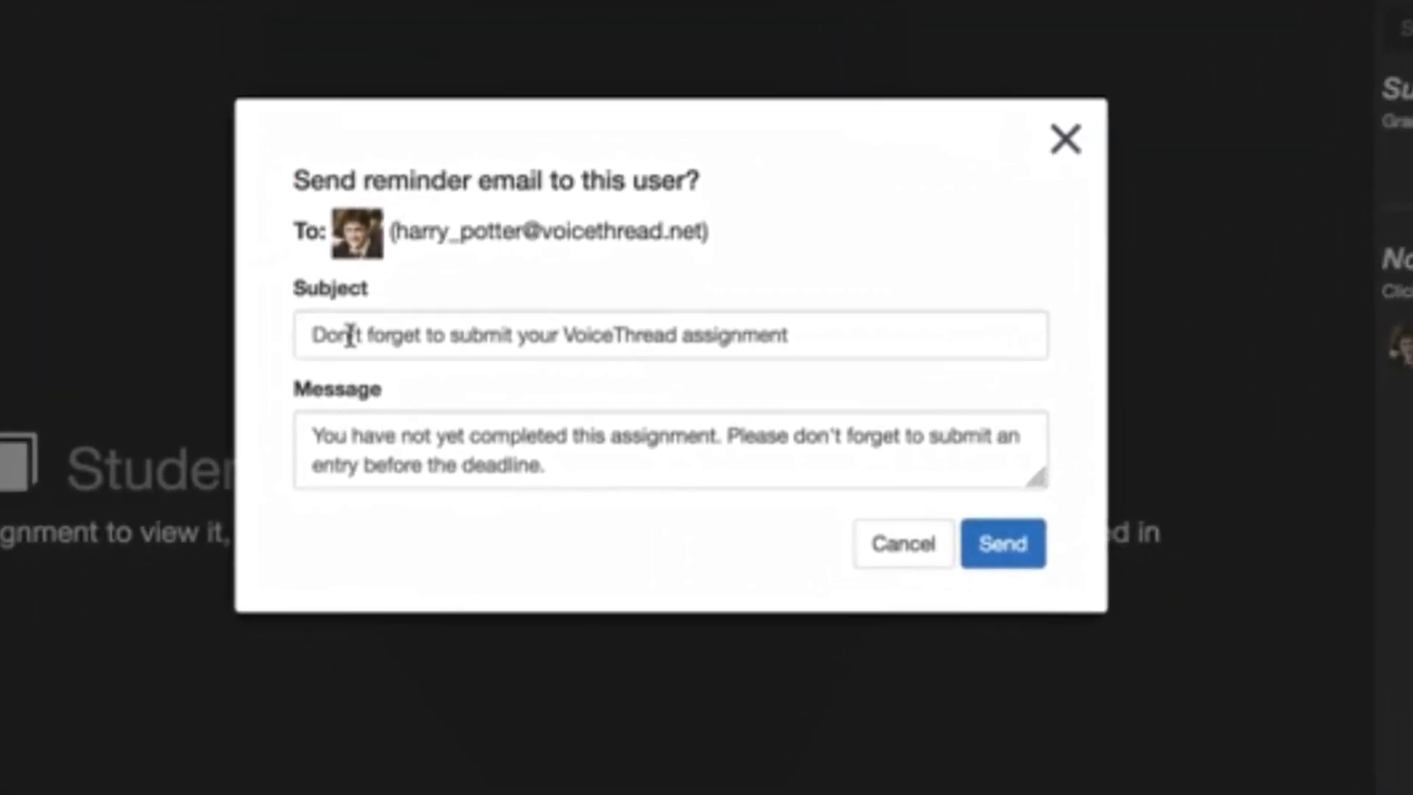
pyautogui.click(633, 366)
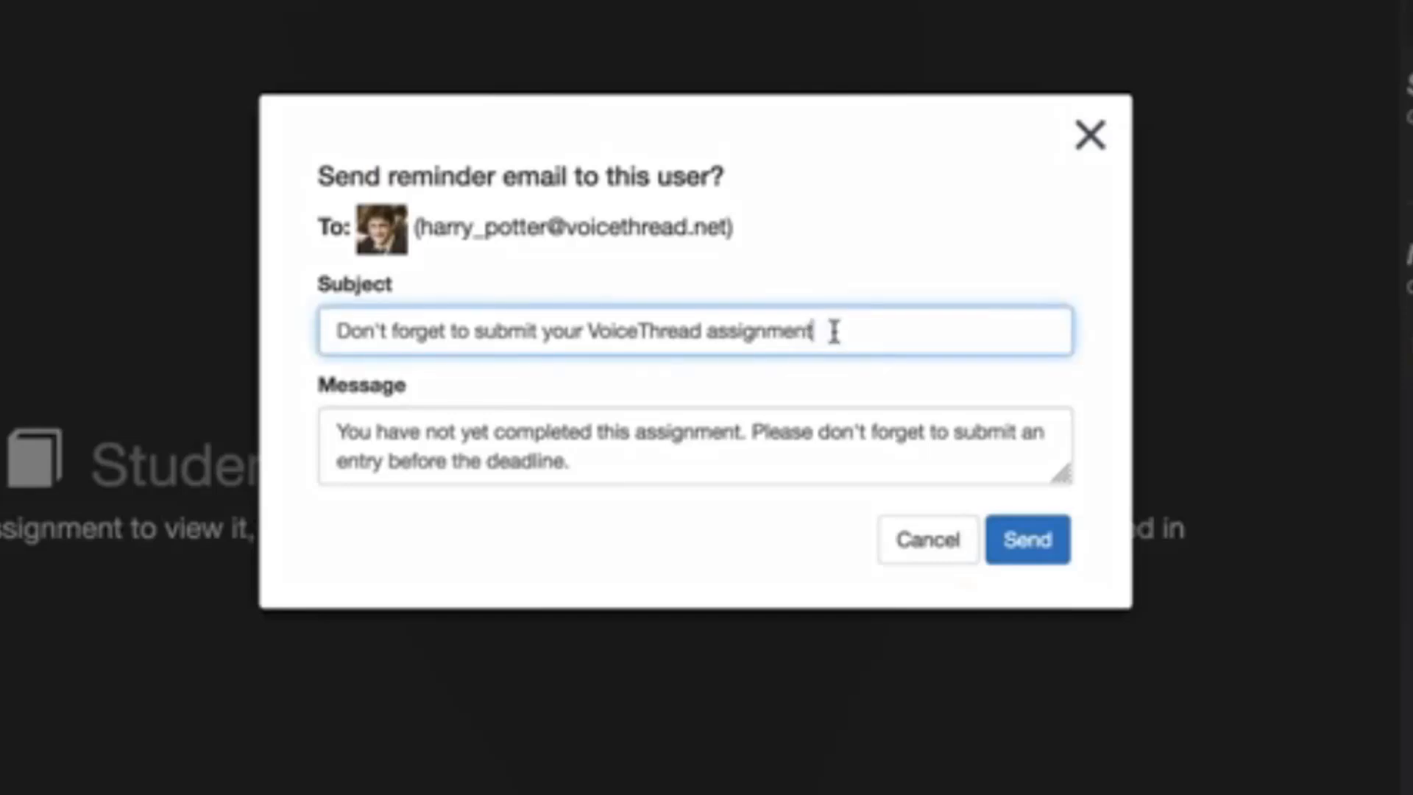
pyautogui.click(610, 469)
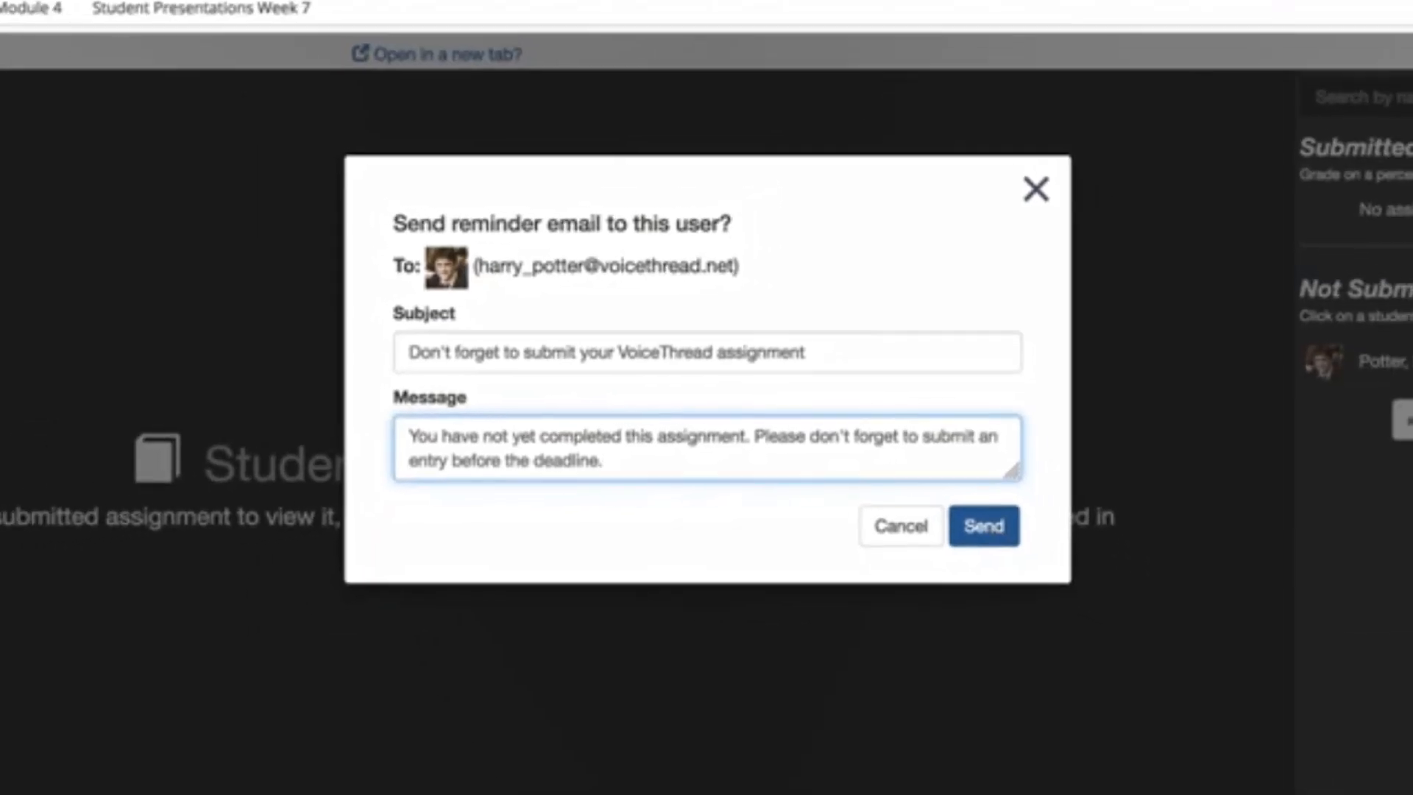
pyautogui.click(985, 525)
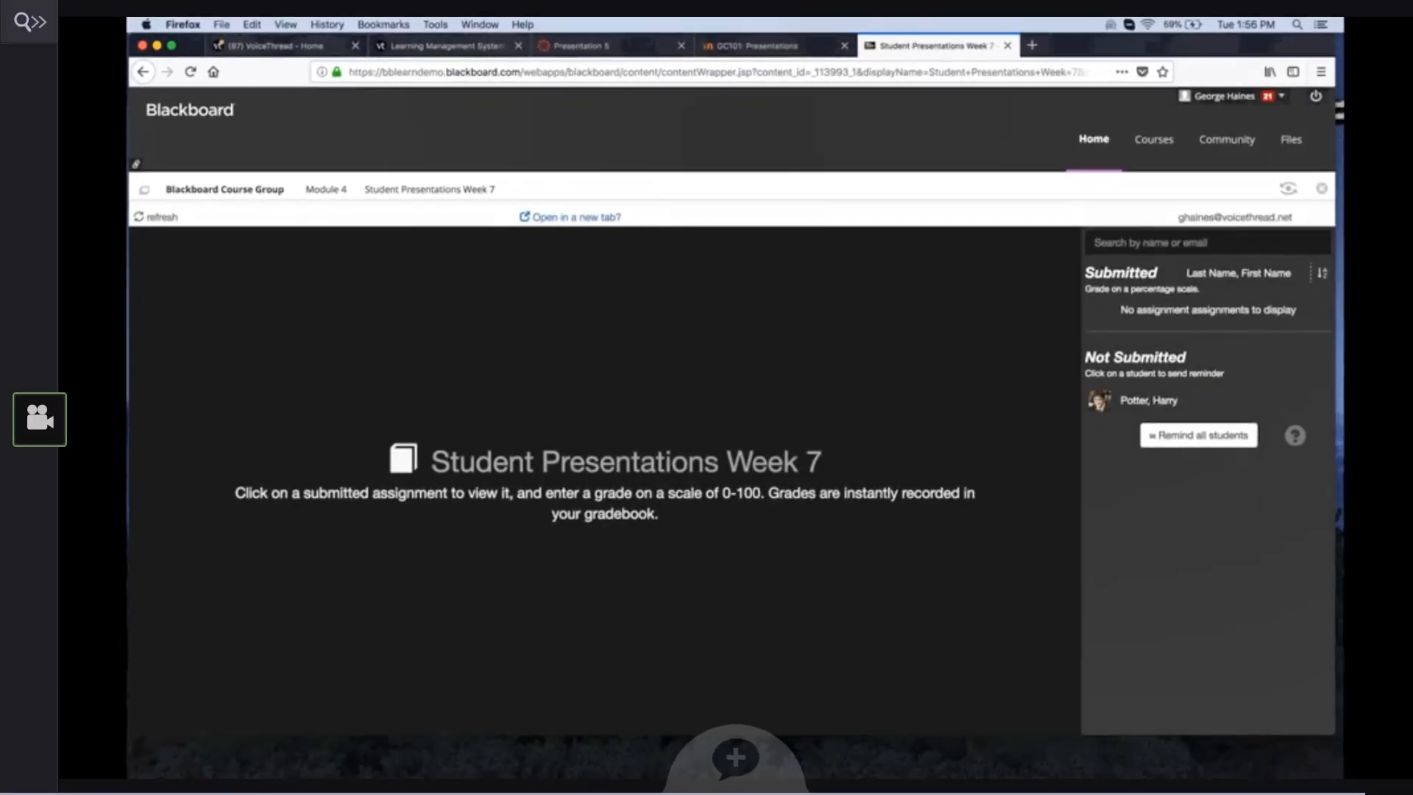